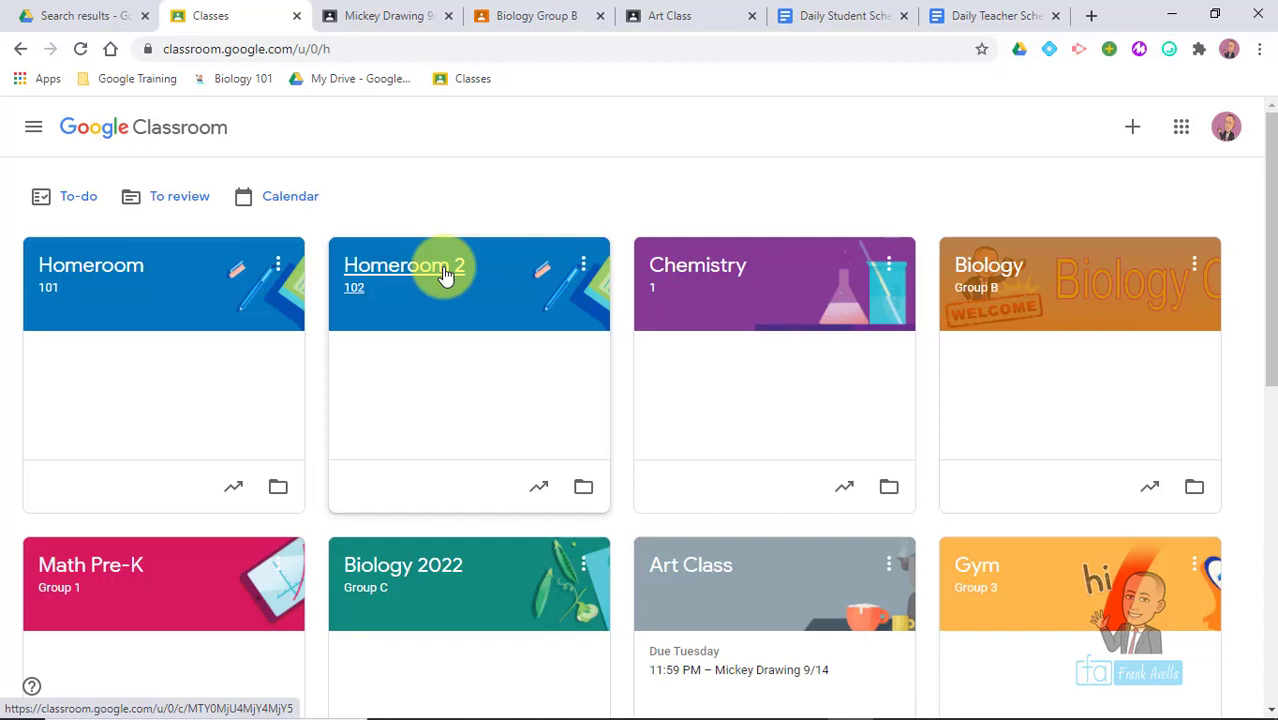
- View the Homeroom 101 class page and return to the overview of all classes
{"action": "left_click", "coordinate": [88, 266]}
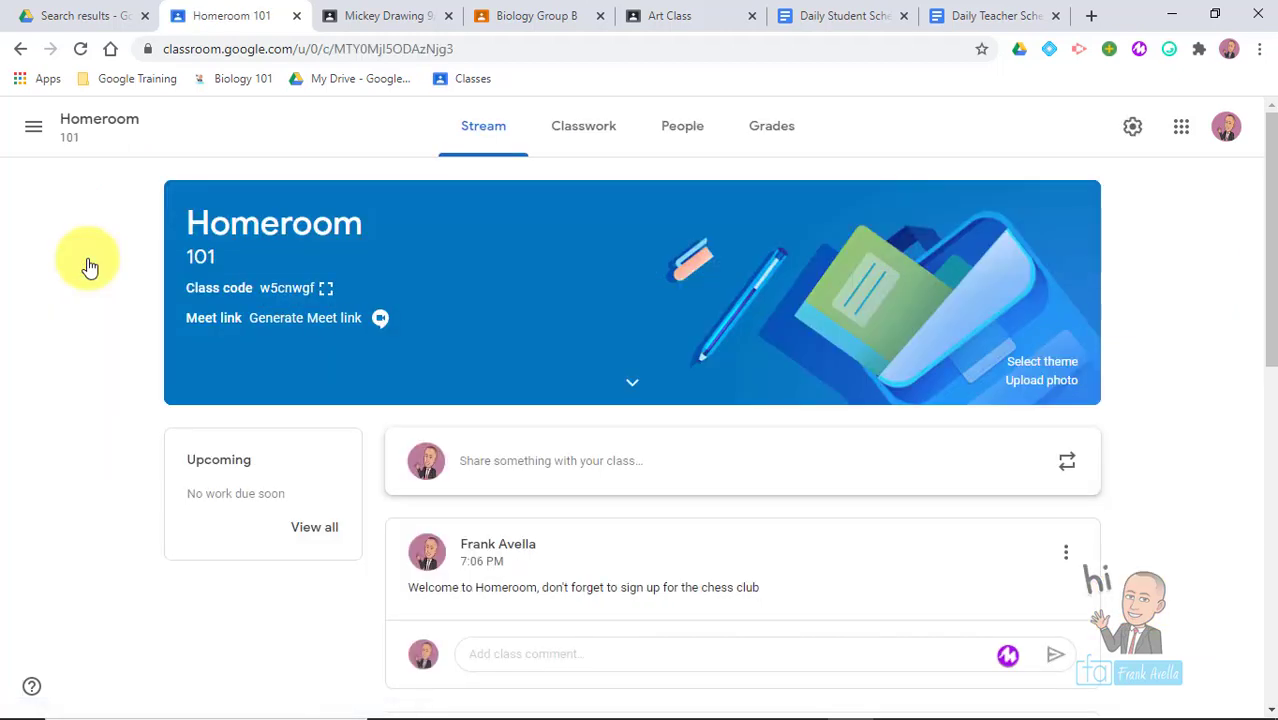
{"action": "left_click", "coordinate": [35, 131]}
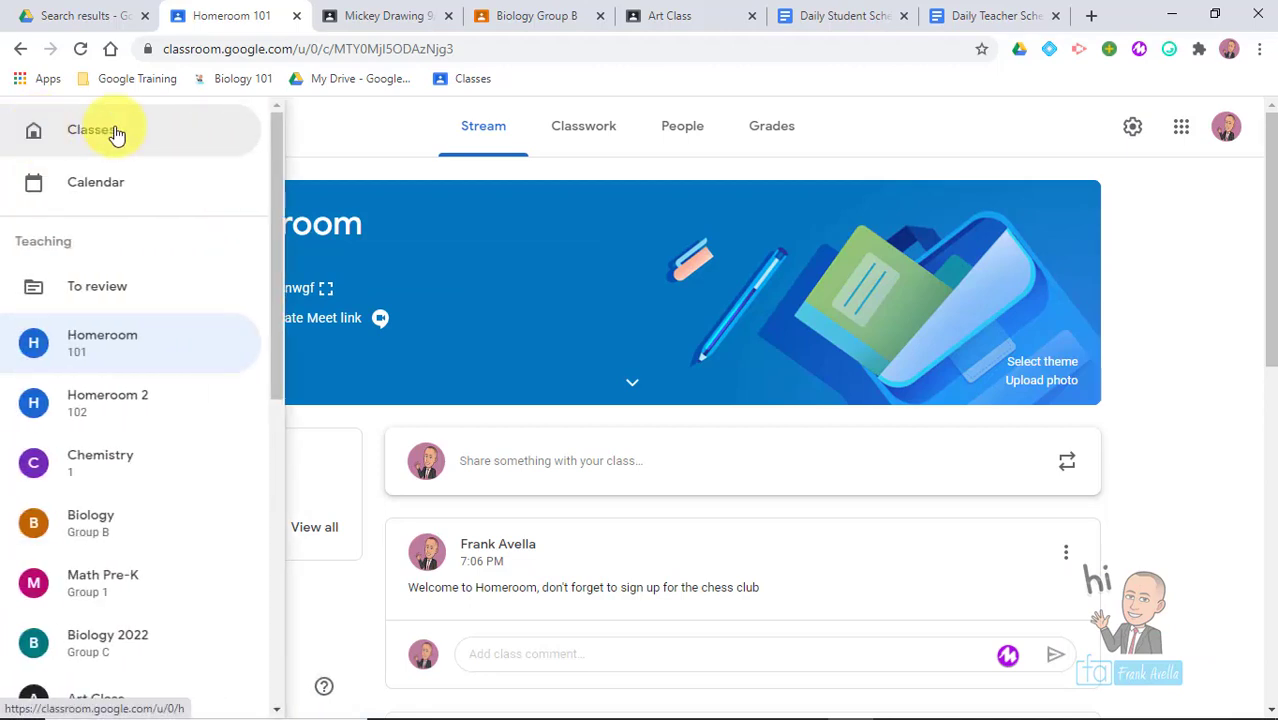
{"action": "left_click", "coordinate": [117, 135]}
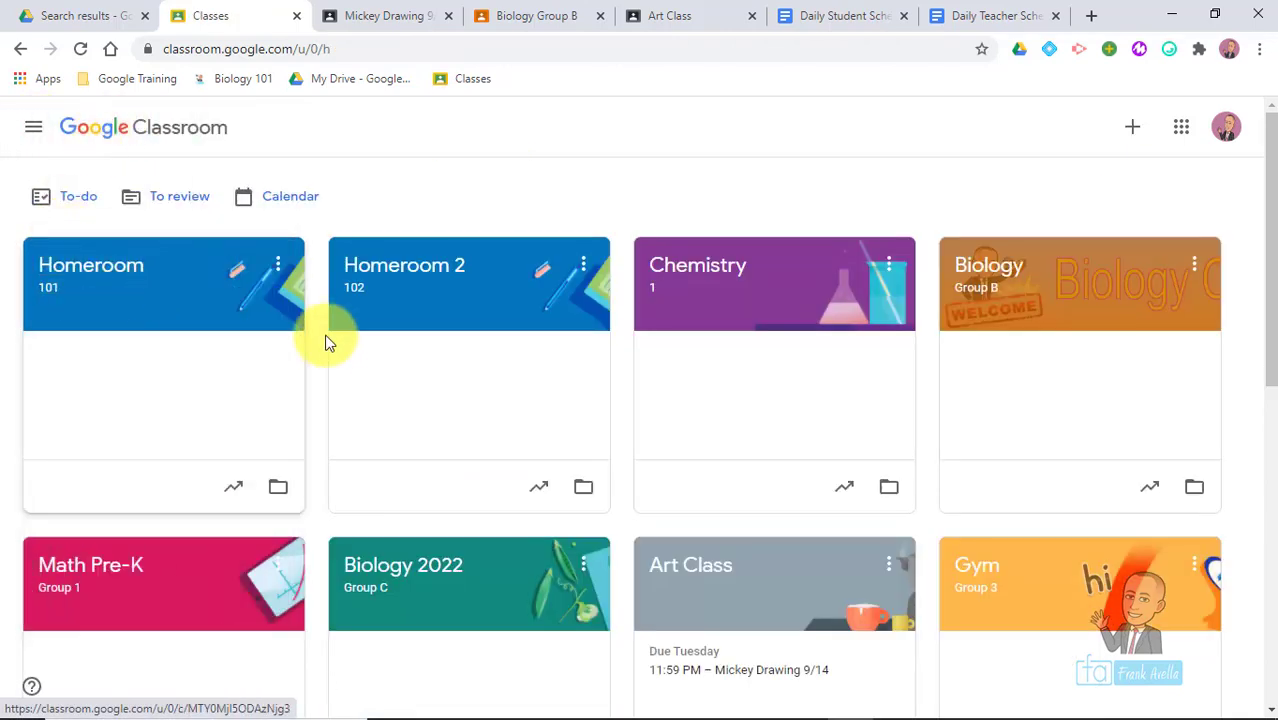
{"action": "left_click", "coordinate": [1133, 130]}
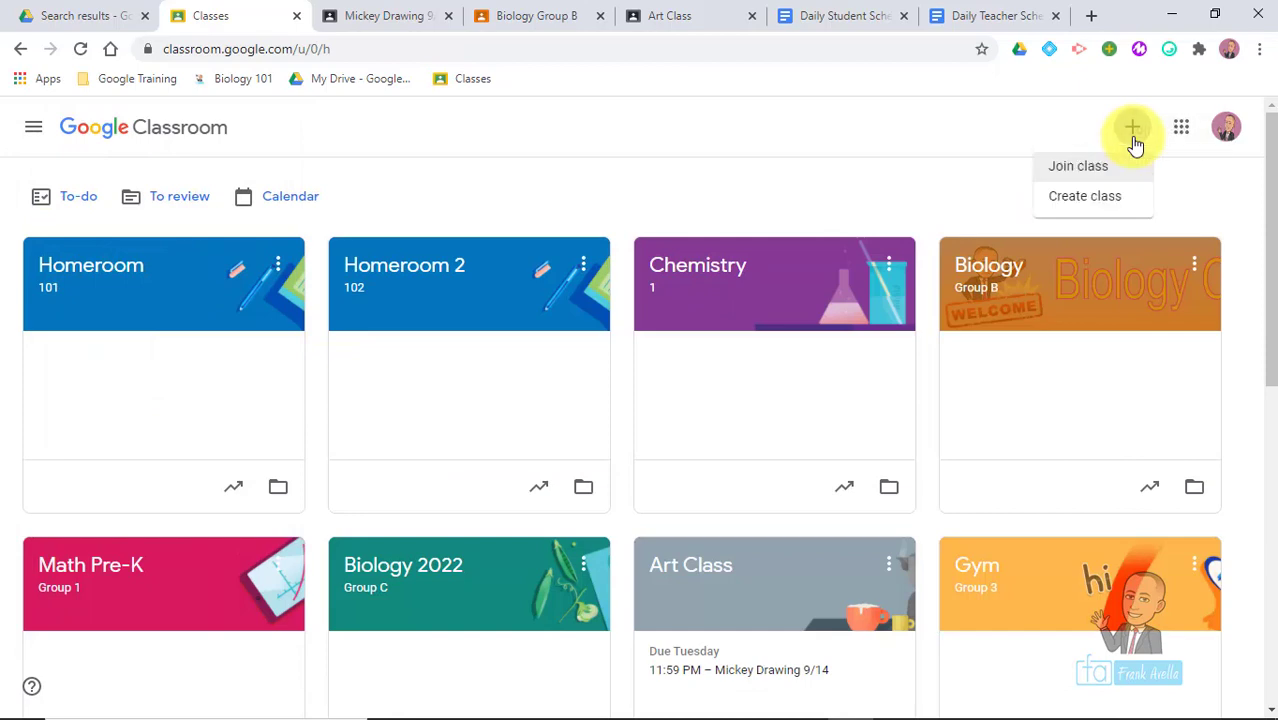
{"action": "left_click", "coordinate": [1085, 200]}
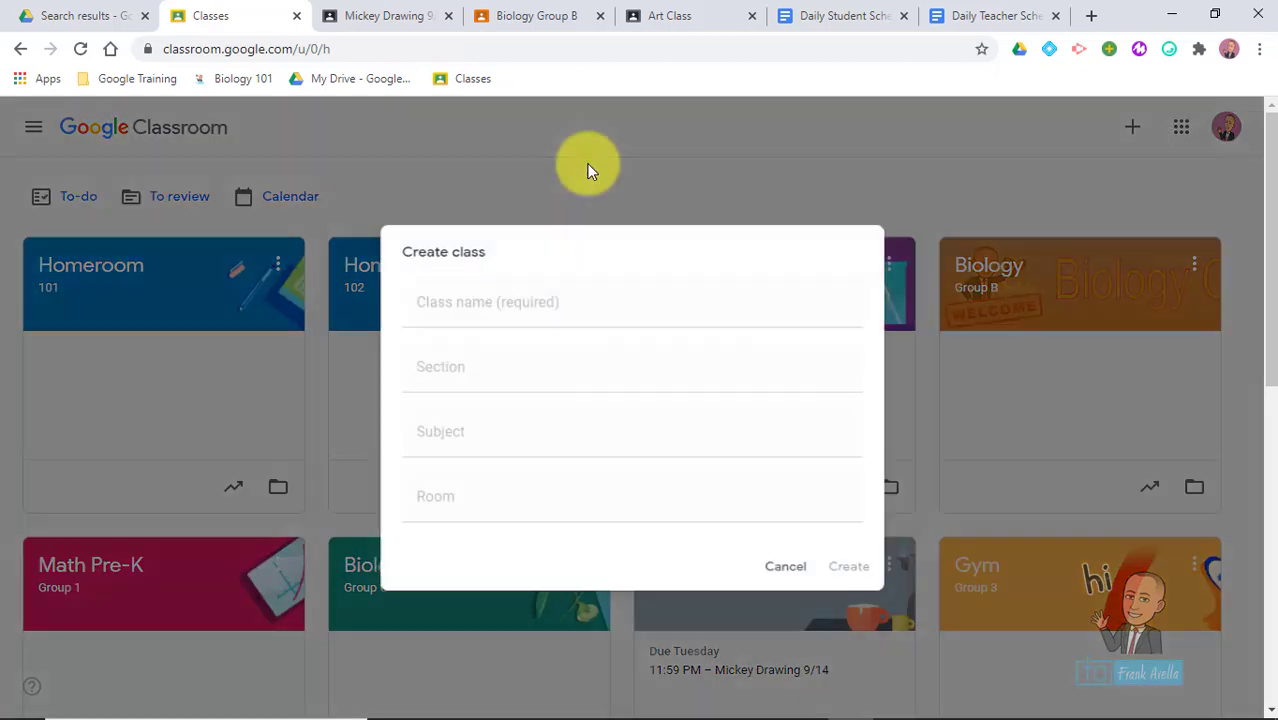
{"action": "left_click", "coordinate": [462, 307]}
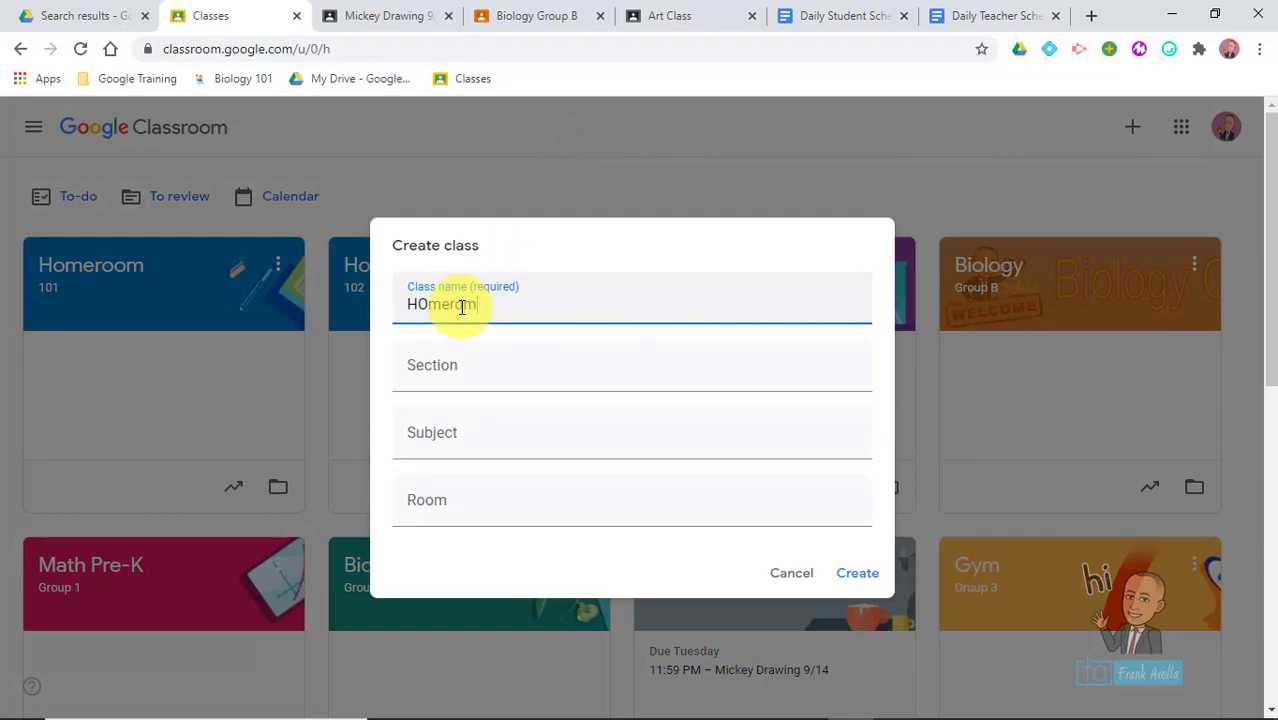
{"action": "left_click", "coordinate": [791, 577]}
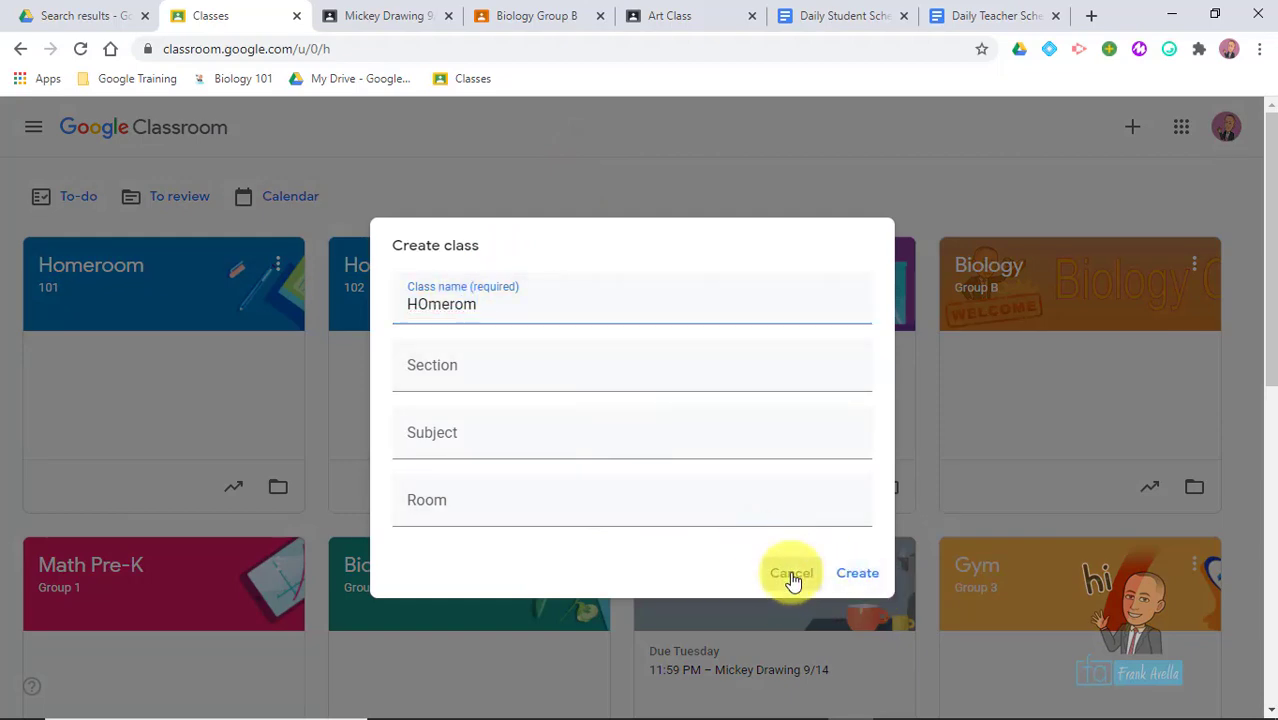
- Invite a co-teacher to the Homeroom 101 class, finding the teacher's account with the search text "ave"
{"action": "left_click", "coordinate": [130, 262]}
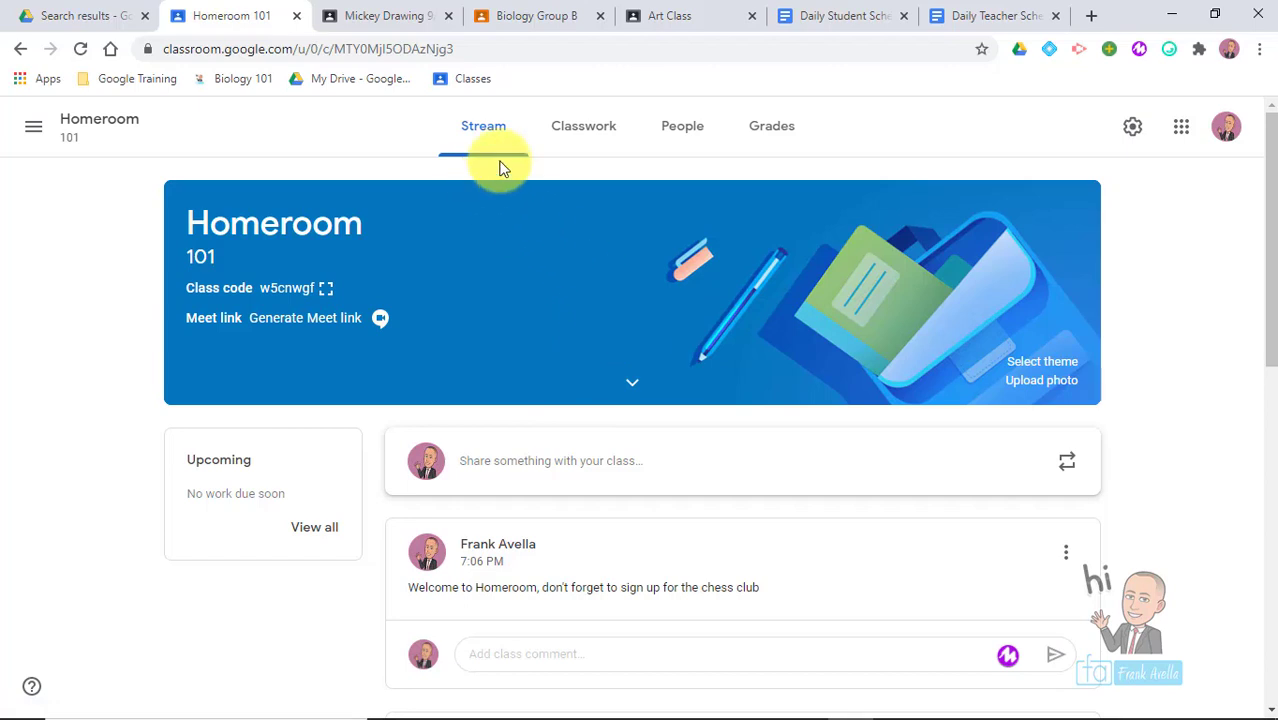
{"action": "left_click", "coordinate": [668, 141]}
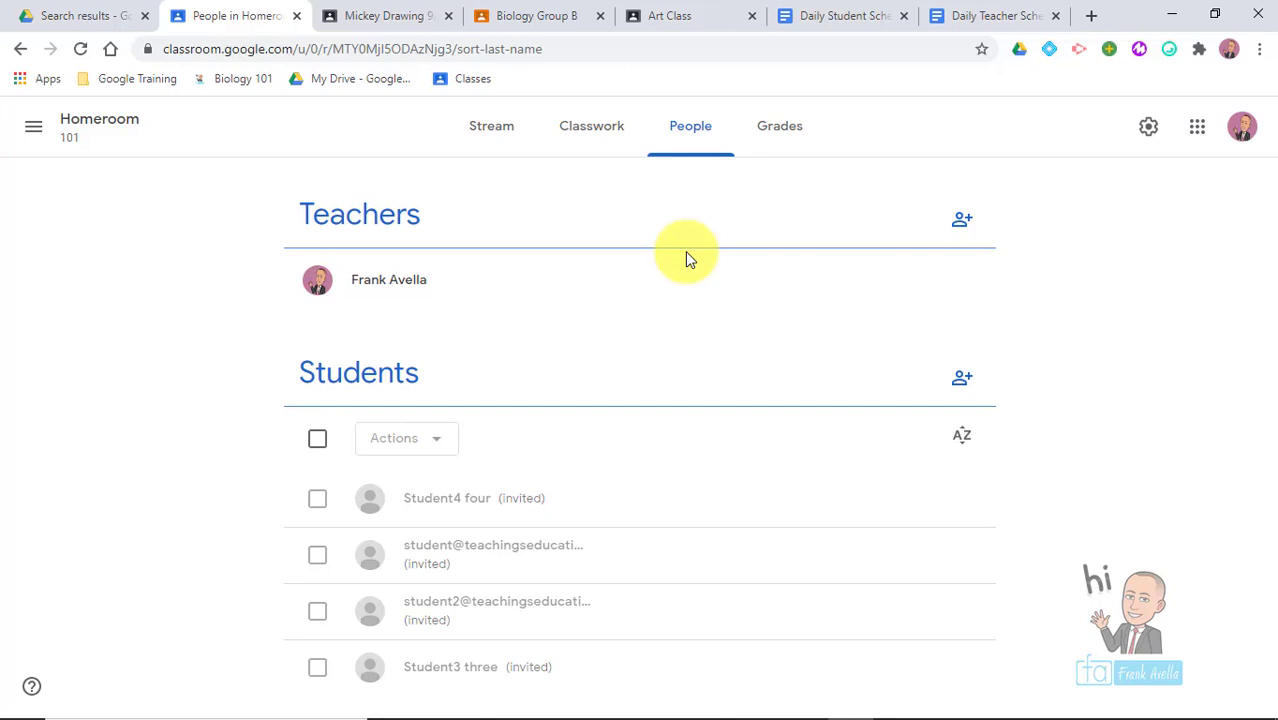
{"action": "left_click", "coordinate": [960, 240]}
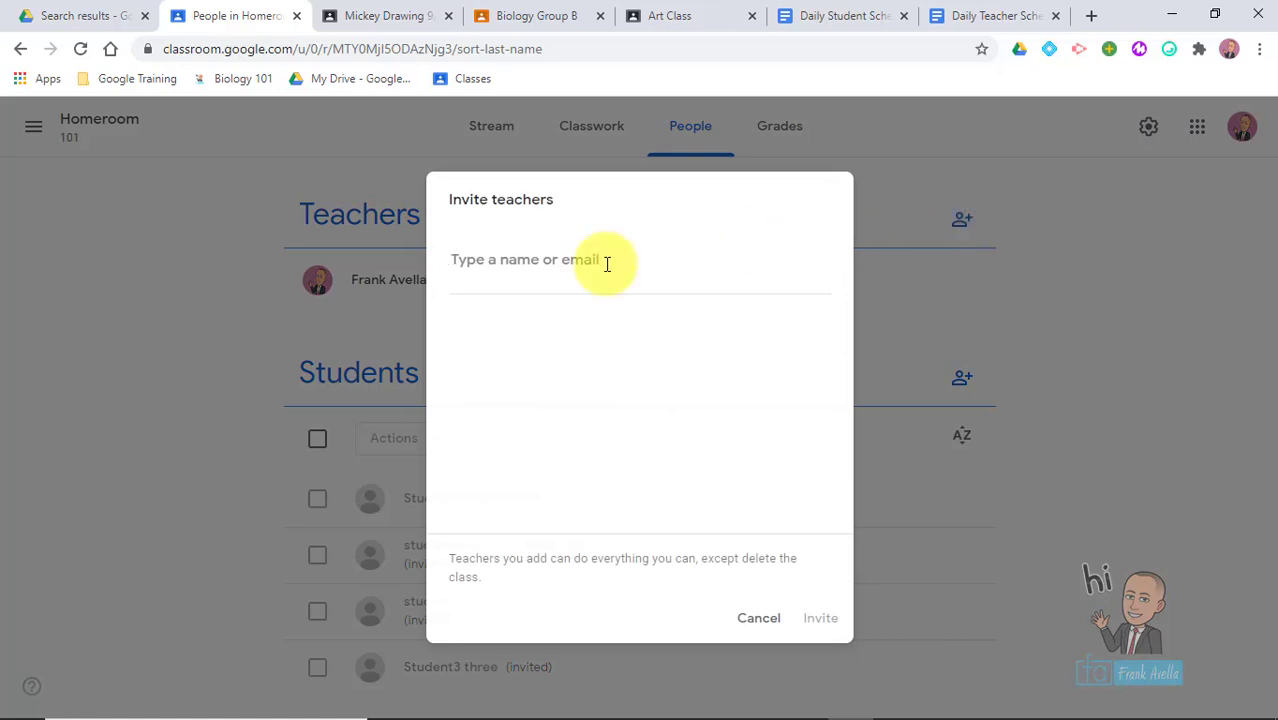
{"action": "type", "text": "ave"}
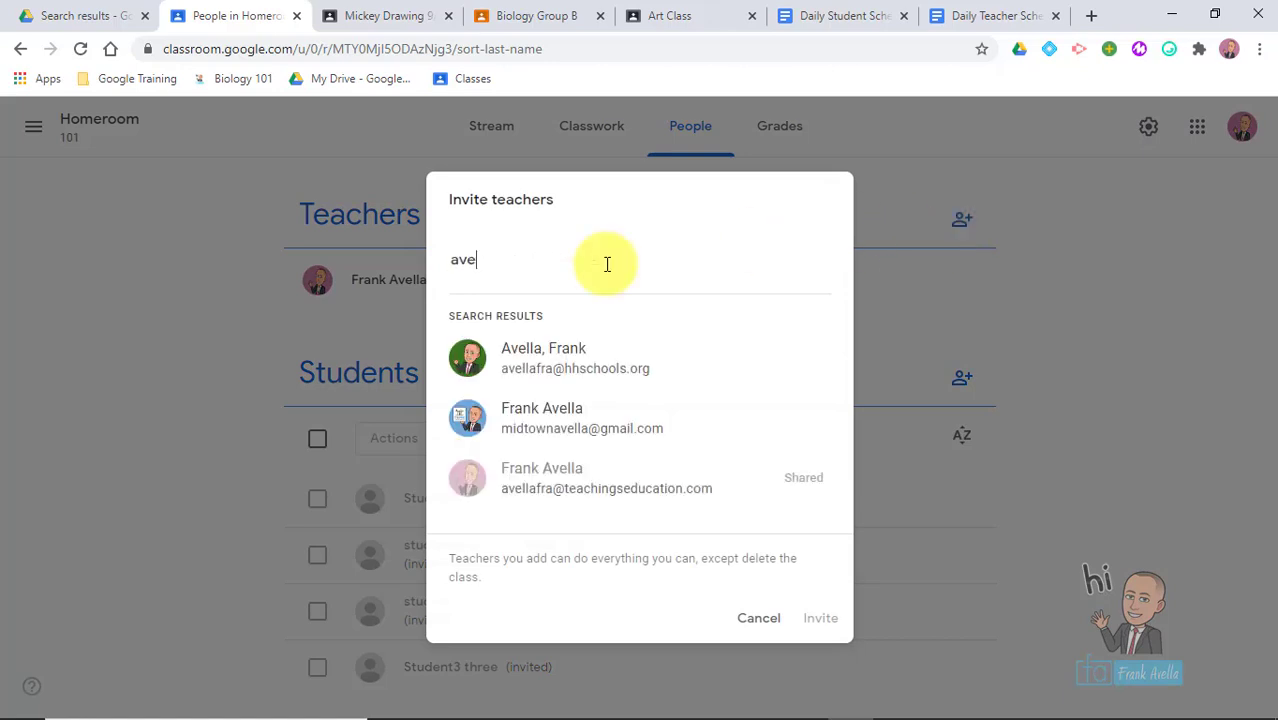
{"action": "left_click", "coordinate": [562, 412]}
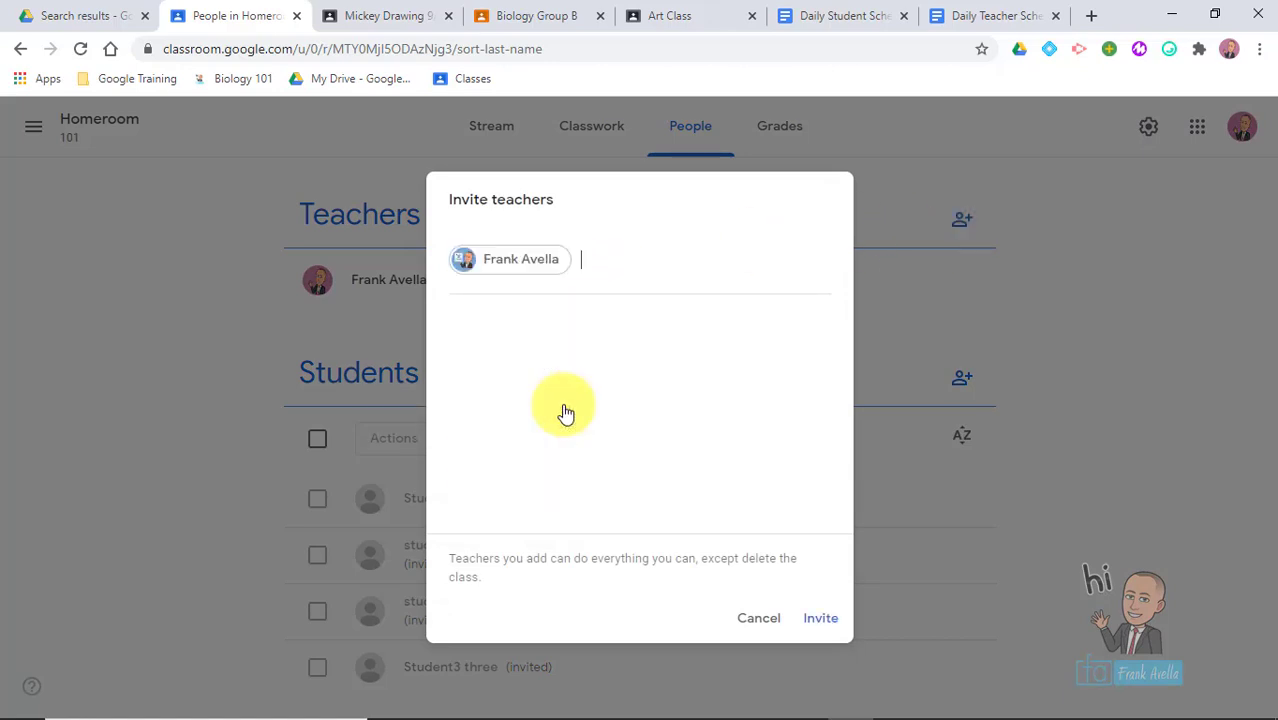
{"action": "left_click", "coordinate": [816, 626]}
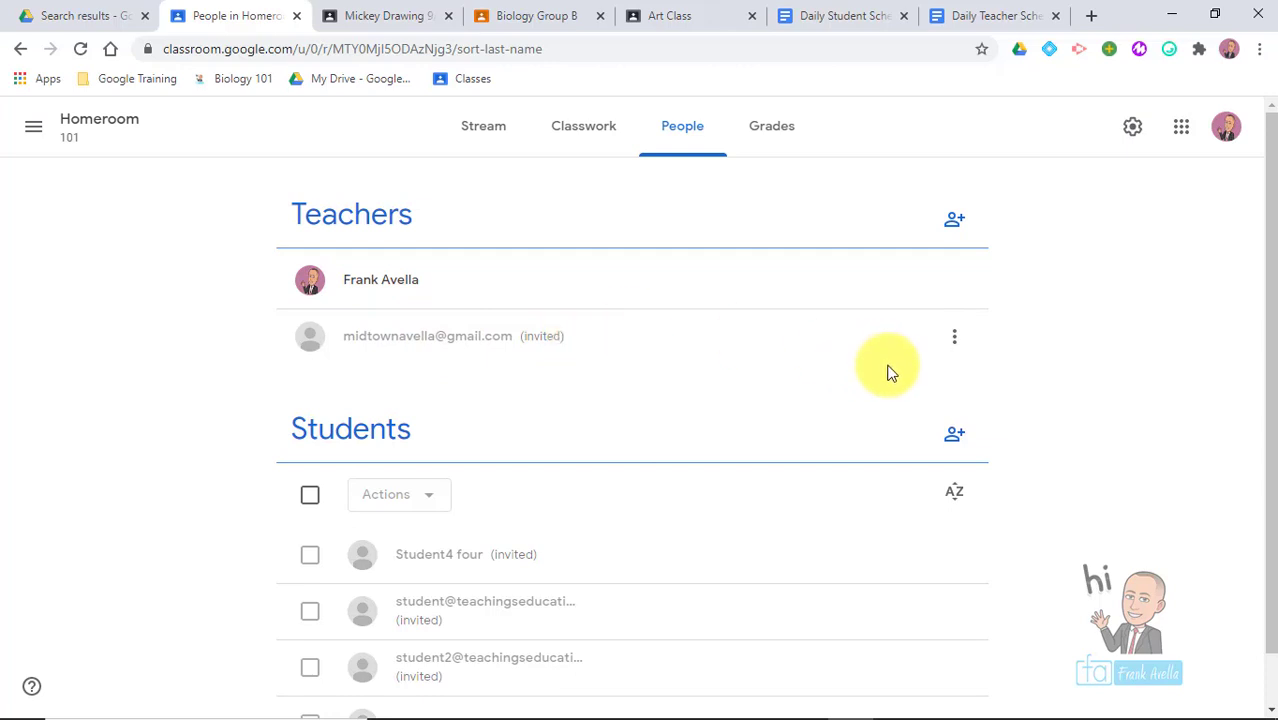
- Examine the invited teacher's options and the Homeroom 101 choices for creating classwork and sharing a Stream post
{"action": "left_click", "coordinate": [954, 345]}
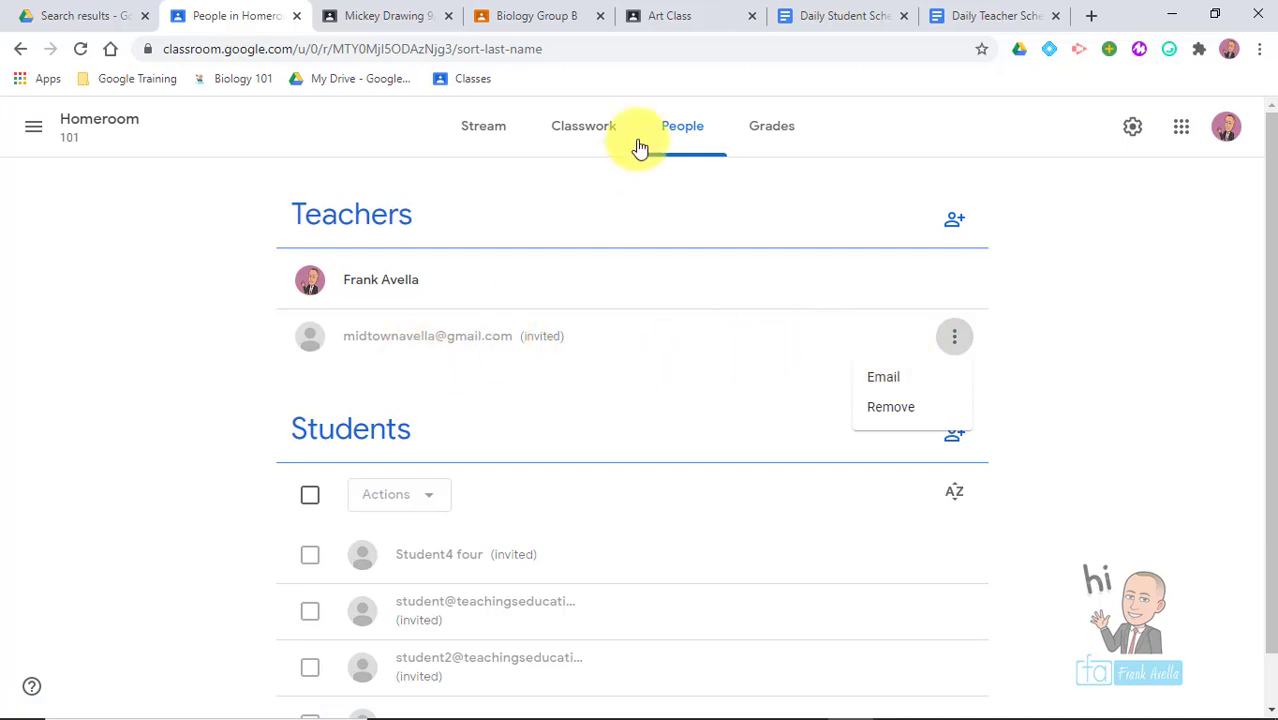
{"action": "left_click", "coordinate": [566, 128]}
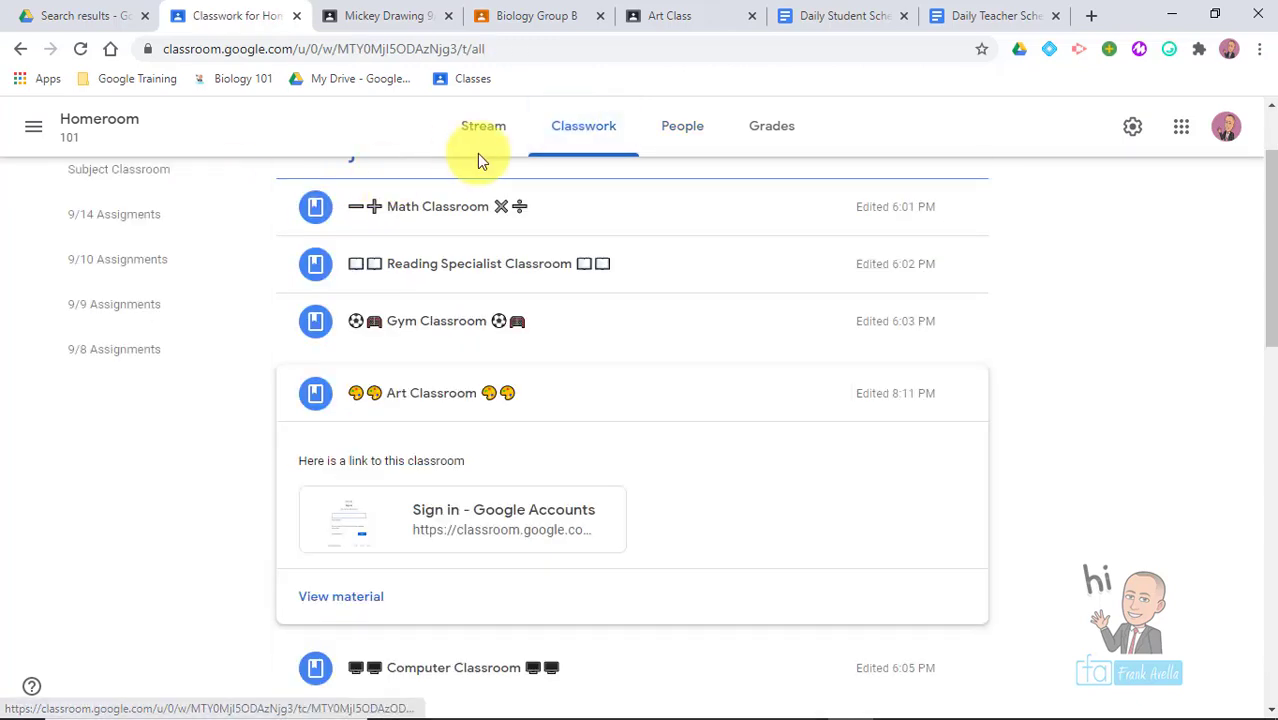
{"action": "left_click_drag", "start_coordinate": [1268, 172], "coordinate": [1268, 115]}
{"action": "left_click", "coordinate": [342, 204]}
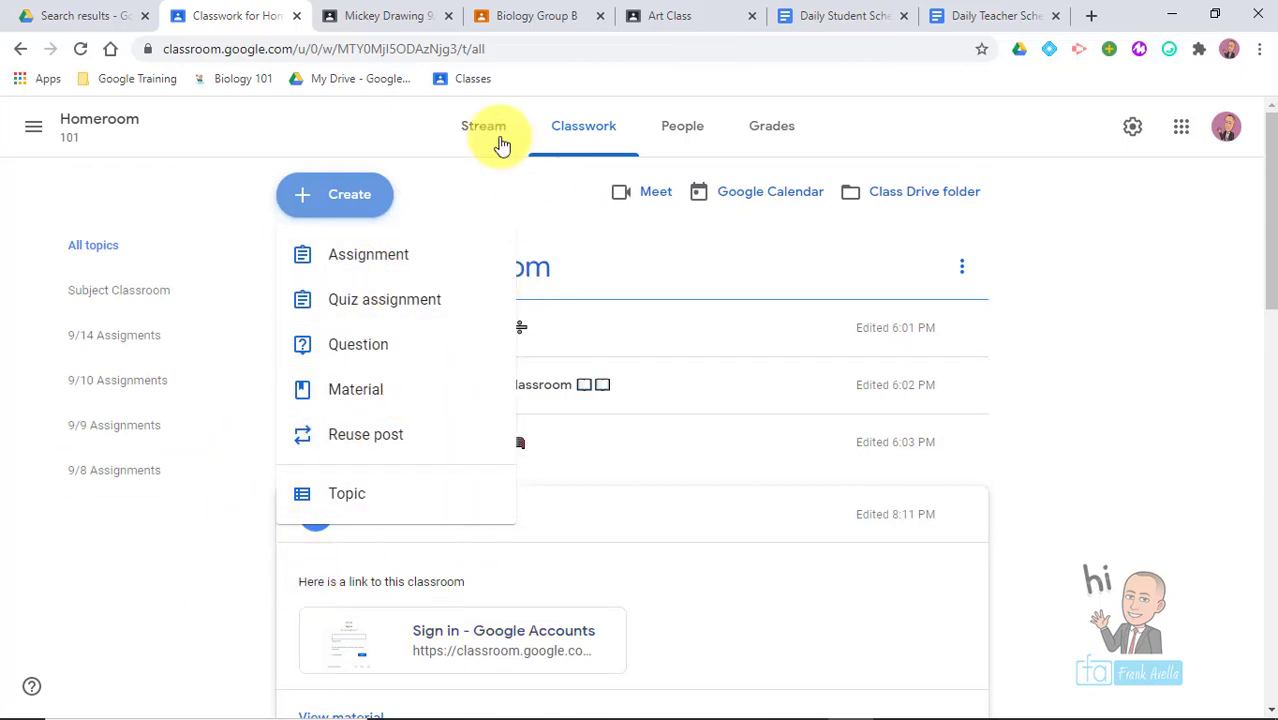
{"action": "left_click", "coordinate": [478, 132]}
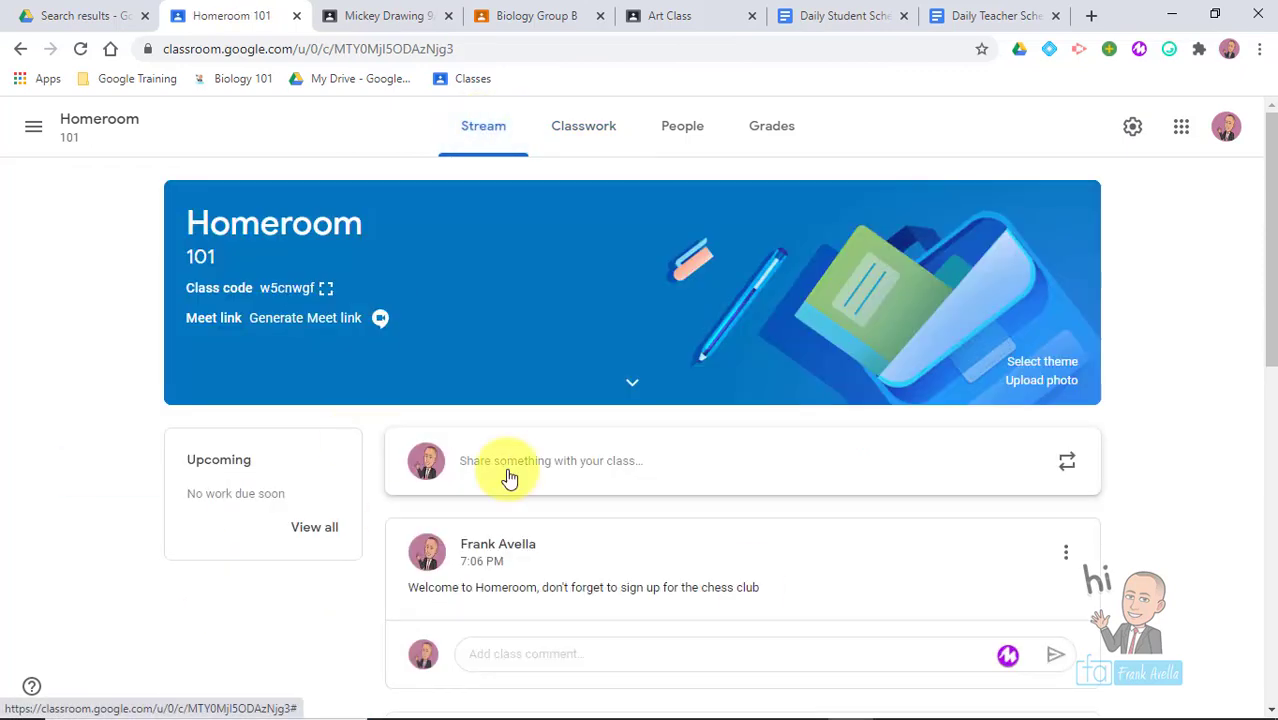
{"action": "left_click", "coordinate": [620, 463]}
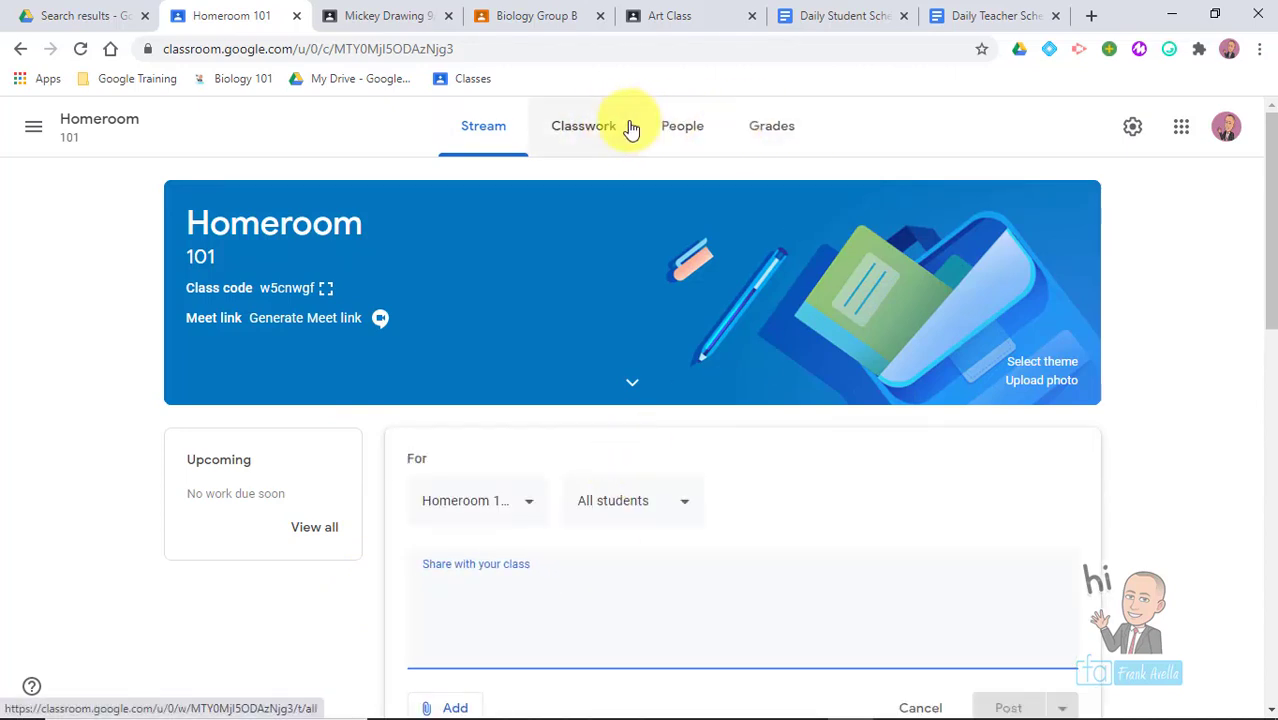
- Remove the invited co-teacher from the Homeroom 101 class
{"action": "left_click", "coordinate": [690, 128]}
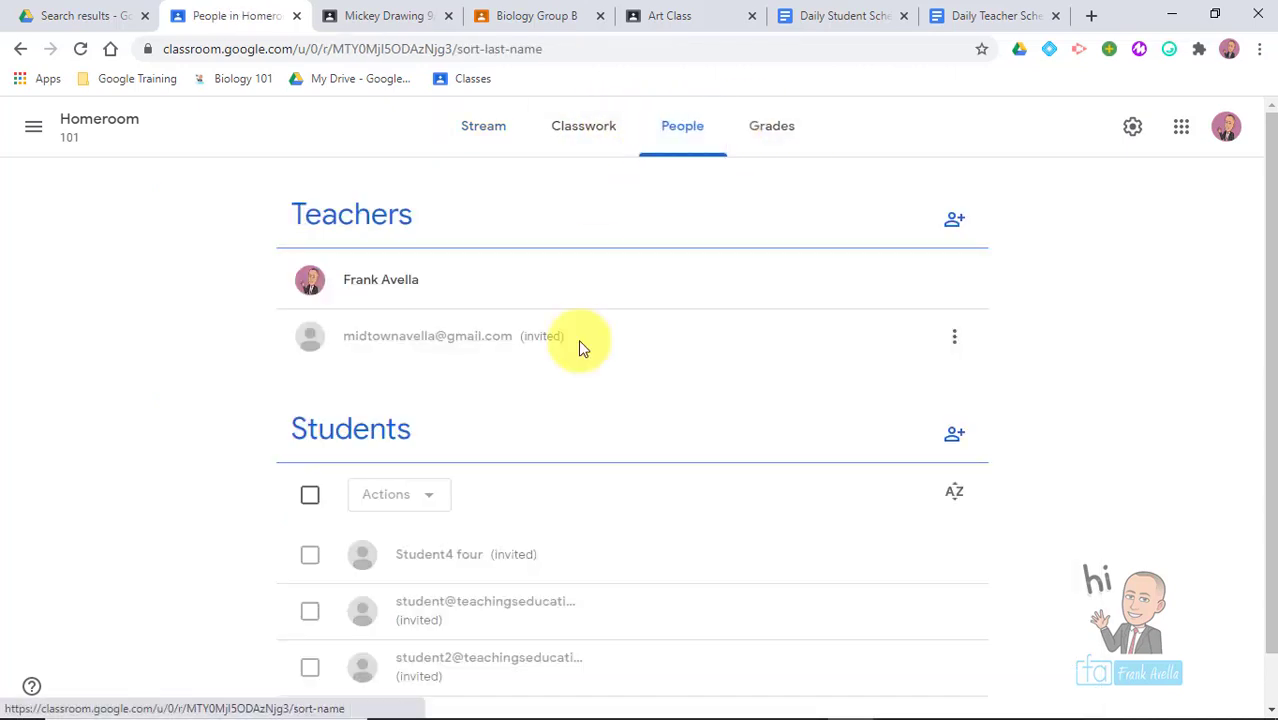
{"action": "left_click", "coordinate": [953, 338]}
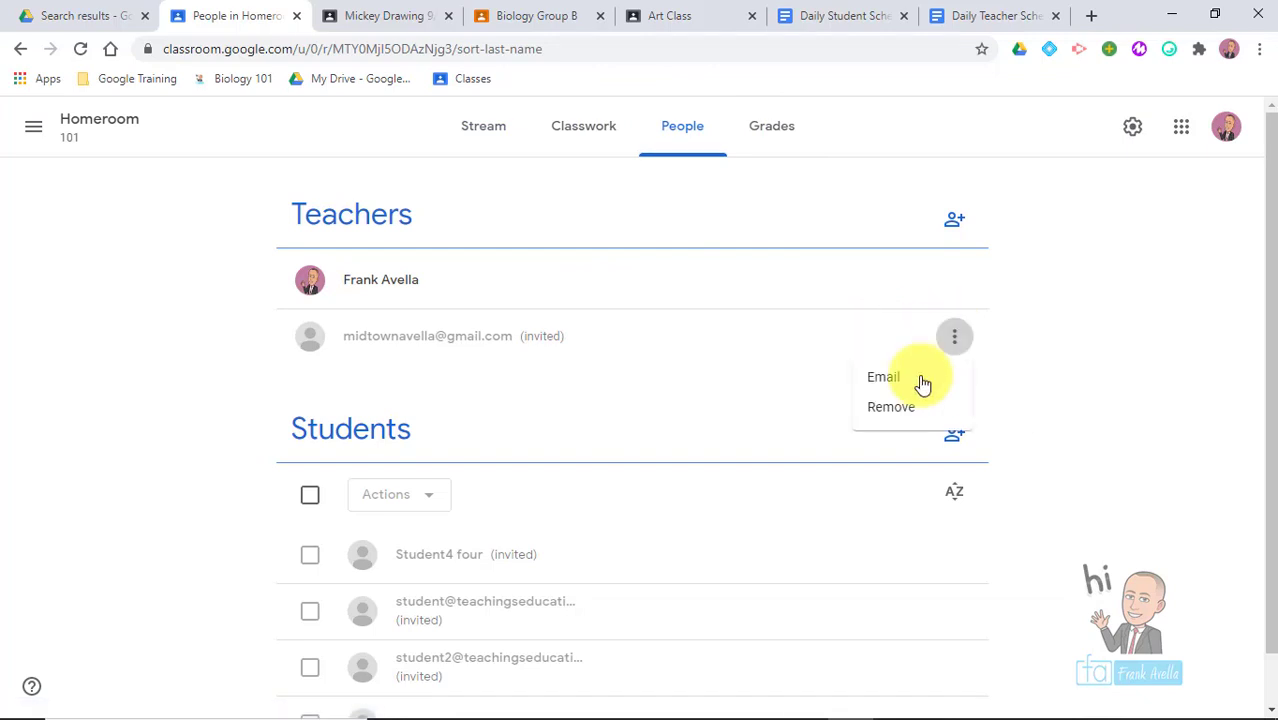
{"action": "left_click", "coordinate": [902, 410]}
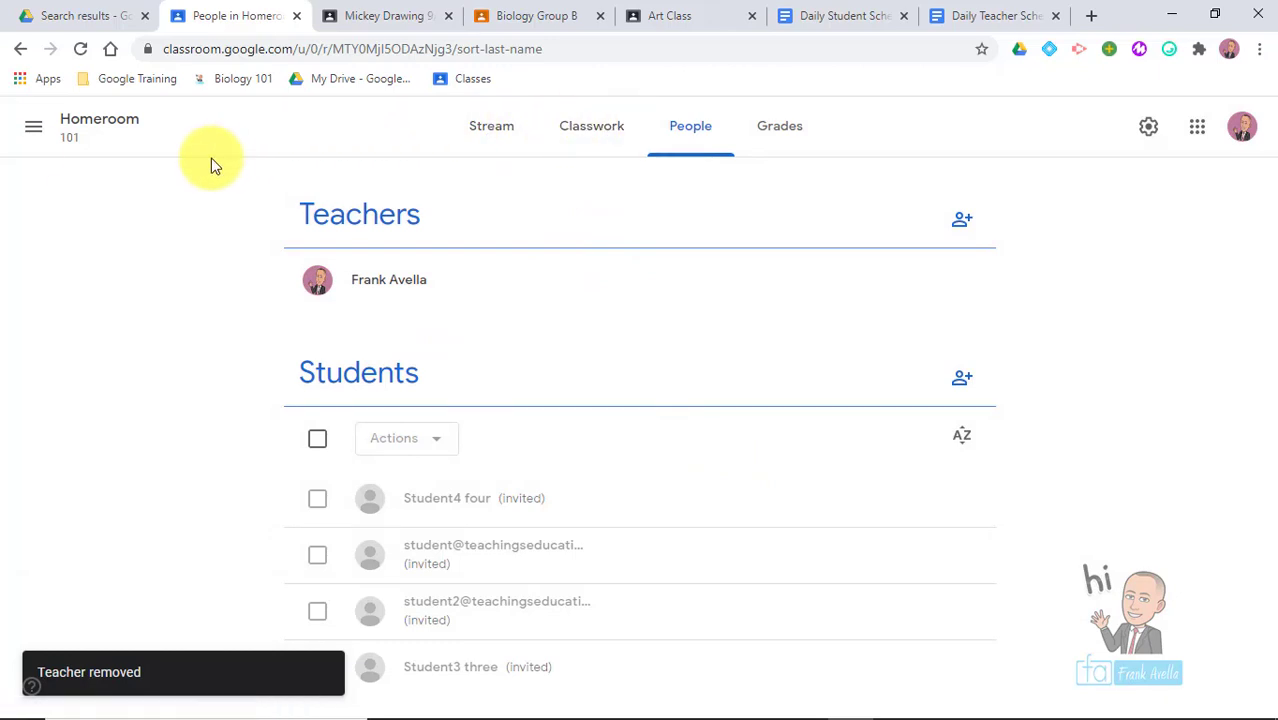
- Review how the Homeroom 101 classwork is organized by topic, including the 9/9 Assignments topic on its own page
{"action": "left_click", "coordinate": [503, 157]}
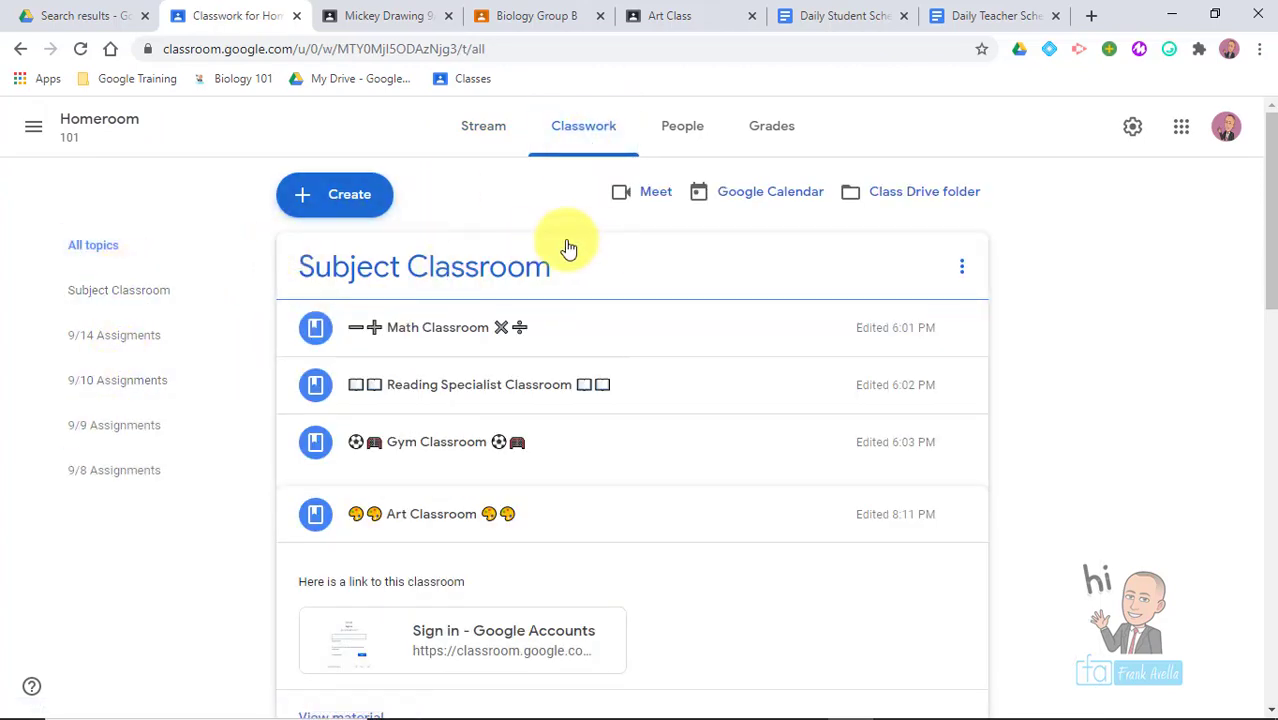
{"action": "left_click_drag", "start_coordinate": [1270, 240], "coordinate": [1268, 405]}
{"action": "scroll", "coordinate": [551, 271], "scroll_direction": "down", "scroll_amount": 2}
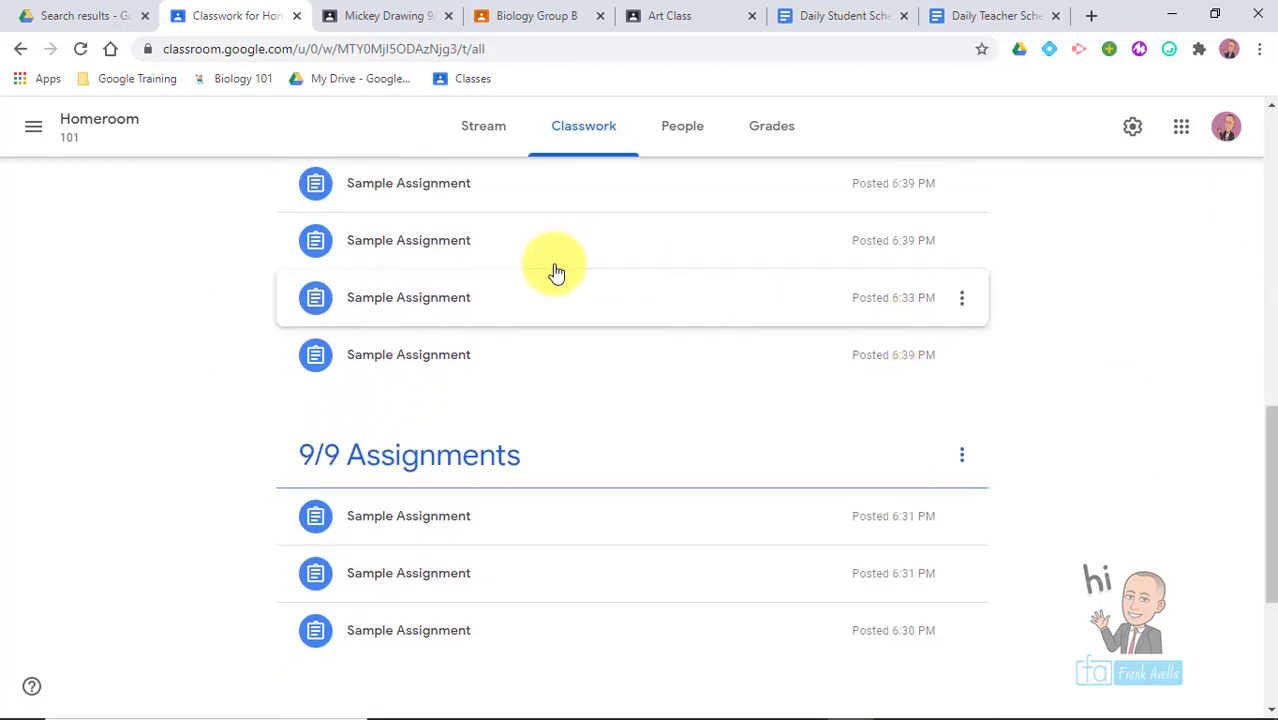
{"action": "left_click", "coordinate": [474, 481]}
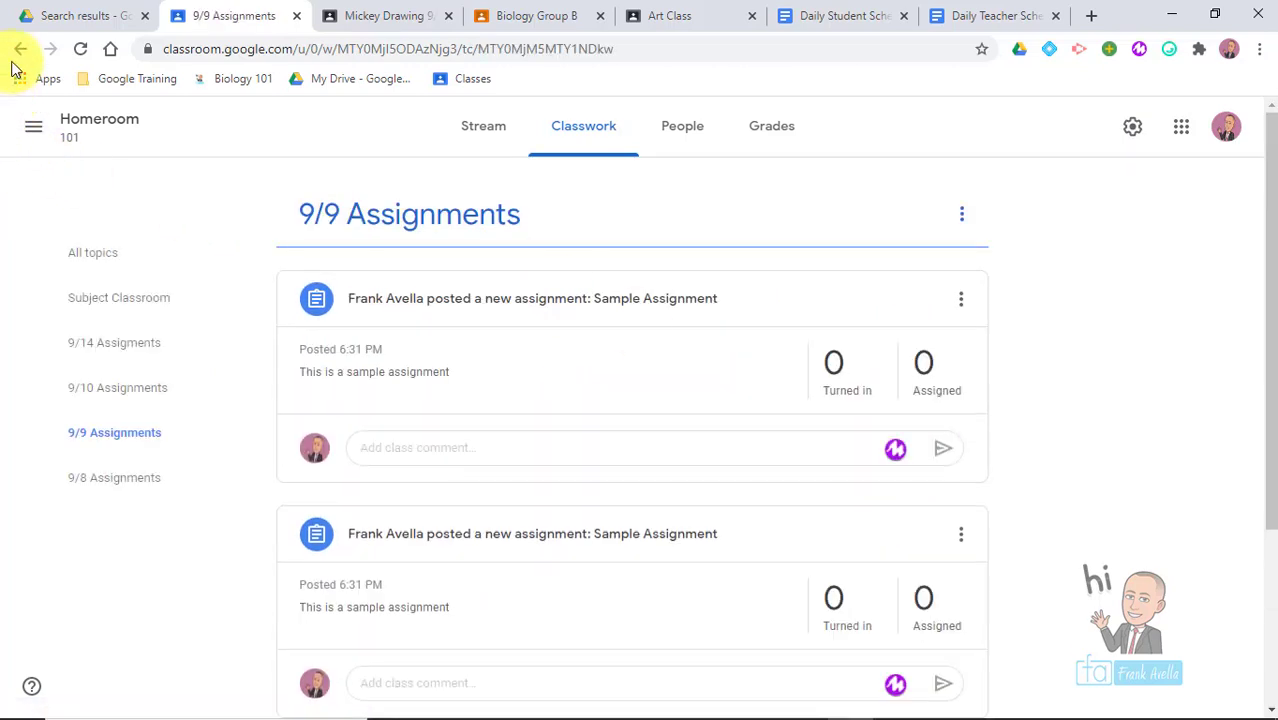
{"action": "key", "text": "alt+Left"}
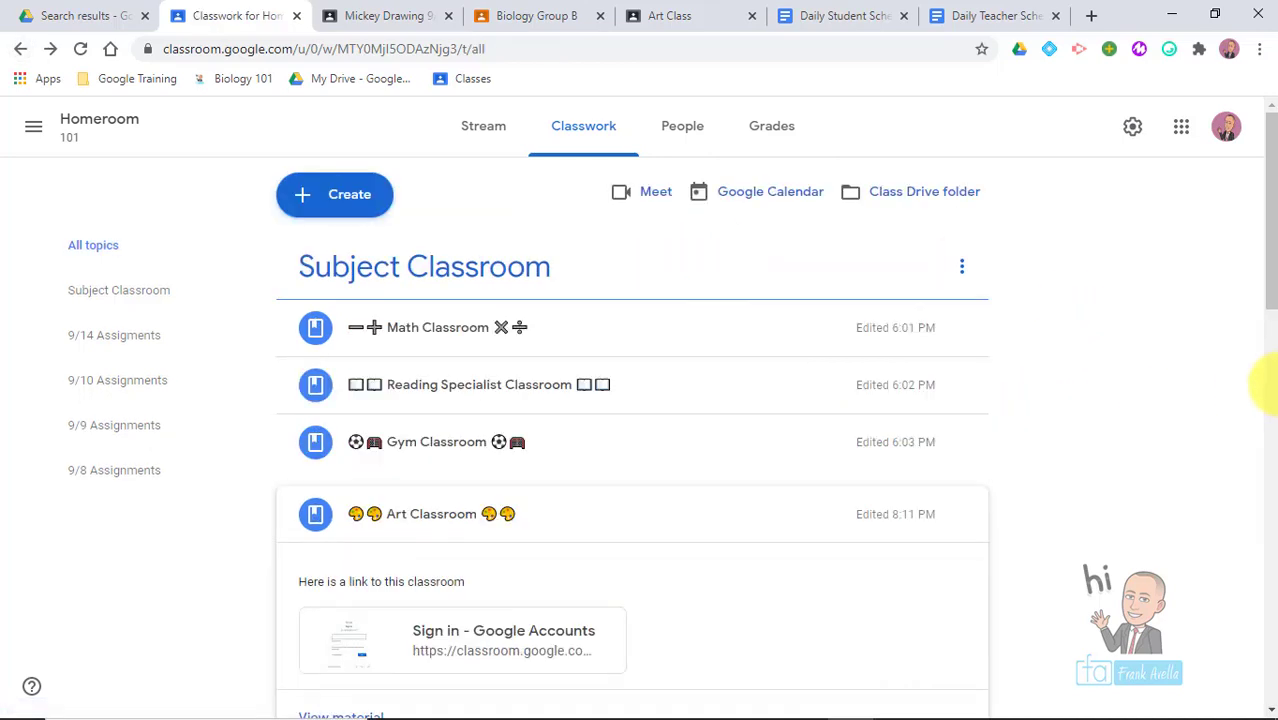
{"action": "scroll", "coordinate": [1270, 240], "scroll_direction": "down", "scroll_amount": 1}
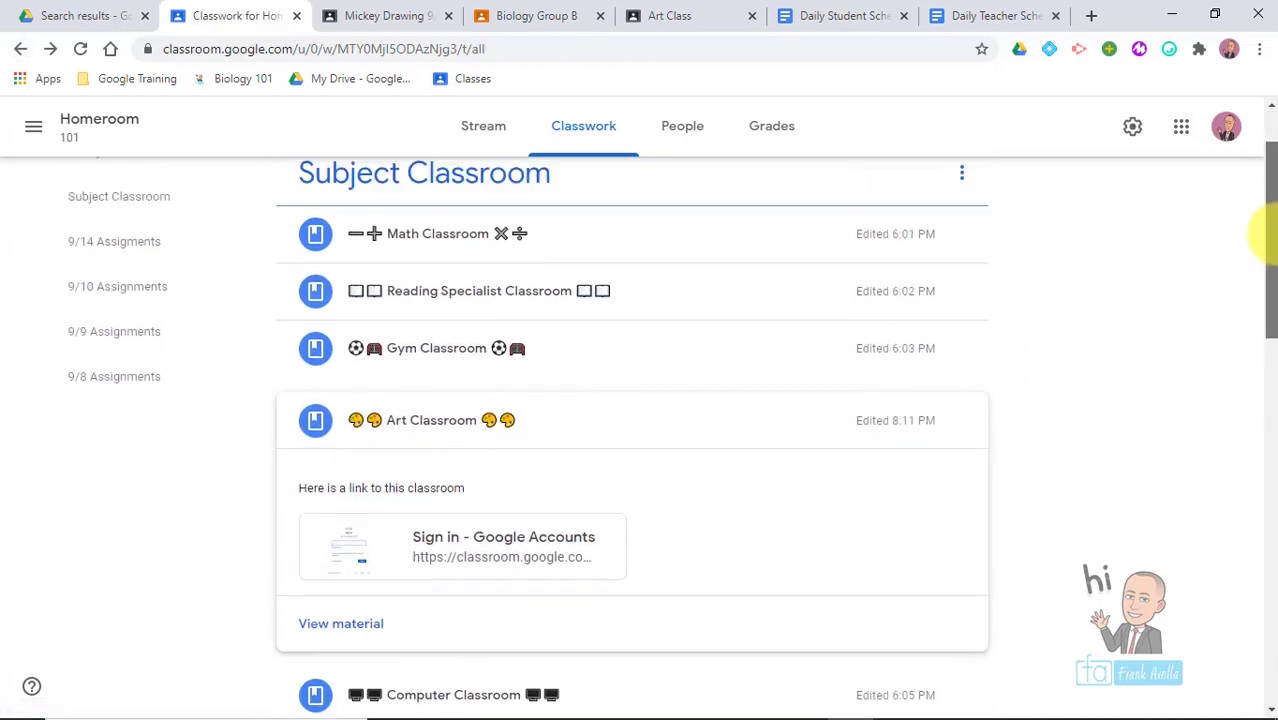
{"action": "scroll", "coordinate": [1270, 234], "scroll_direction": "up", "scroll_amount": 1}
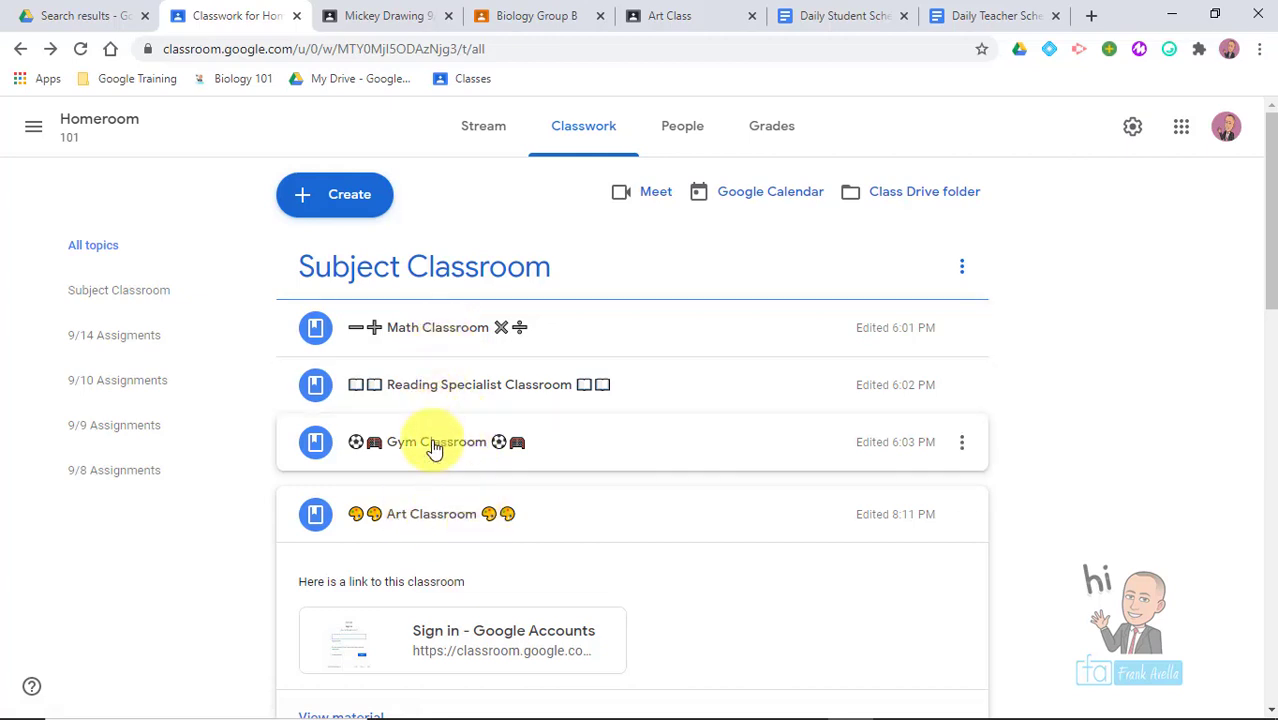
{"action": "mouse_move", "coordinate": [1268, 205]}
{"action": "left_mouse_down"}
{"action": "mouse_move", "coordinate": [1268, 250]}
{"action": "mouse_move", "coordinate": [1257, 200]}
{"action": "left_mouse_up"}
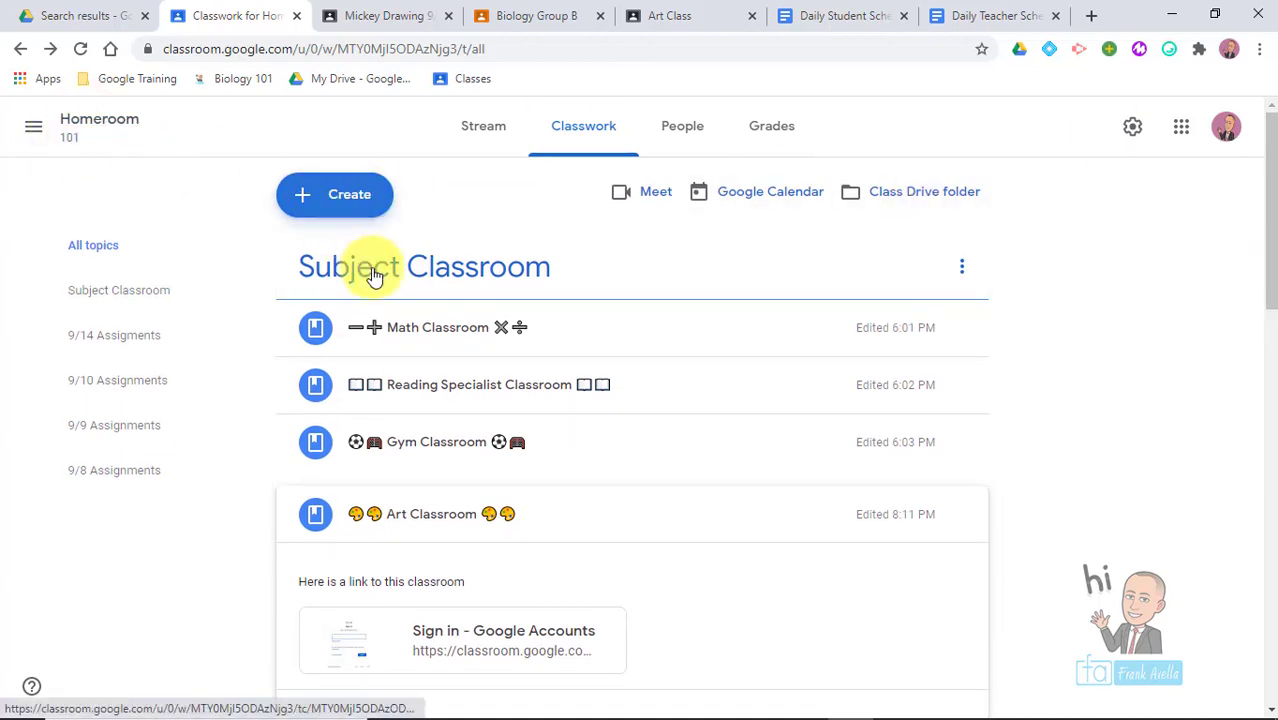
- Examine the Gym Classroom and Art Classroom materials under Subject Classroom, checking the Homeroom Stream as well
{"action": "left_click", "coordinate": [437, 460]}
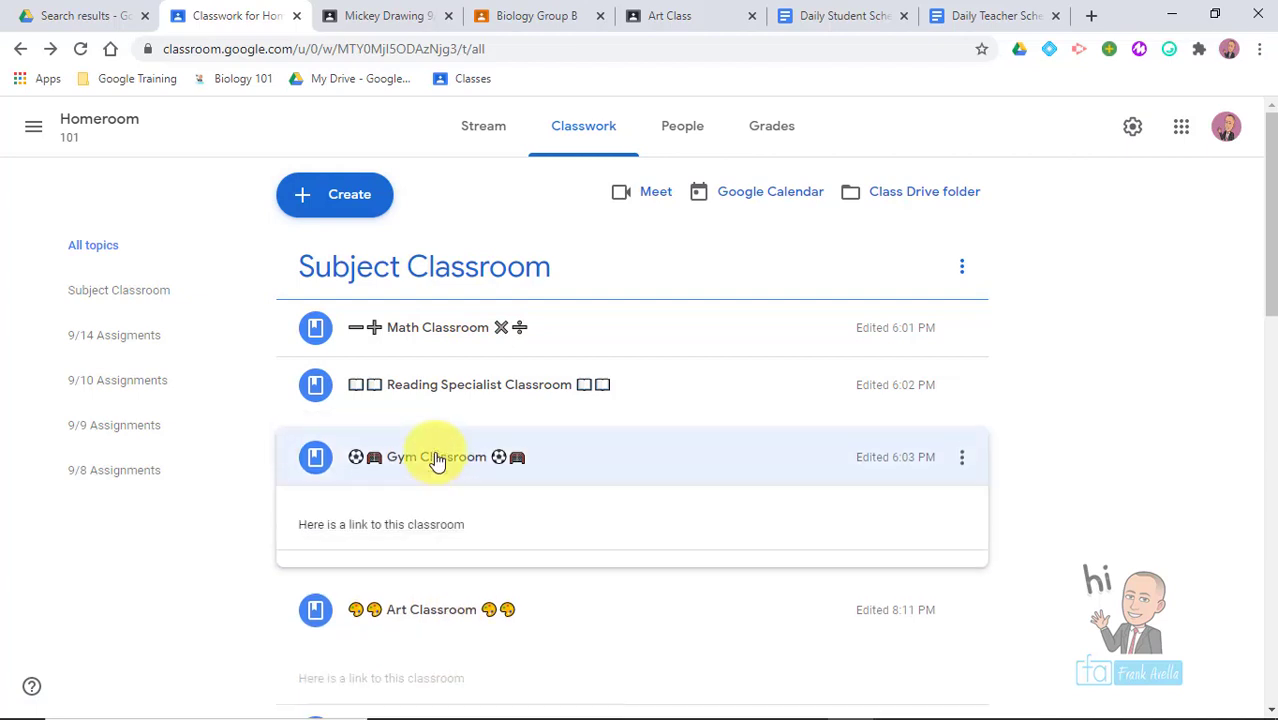
{"action": "left_click_drag", "start_coordinate": [1268, 246], "coordinate": [1272, 328]}
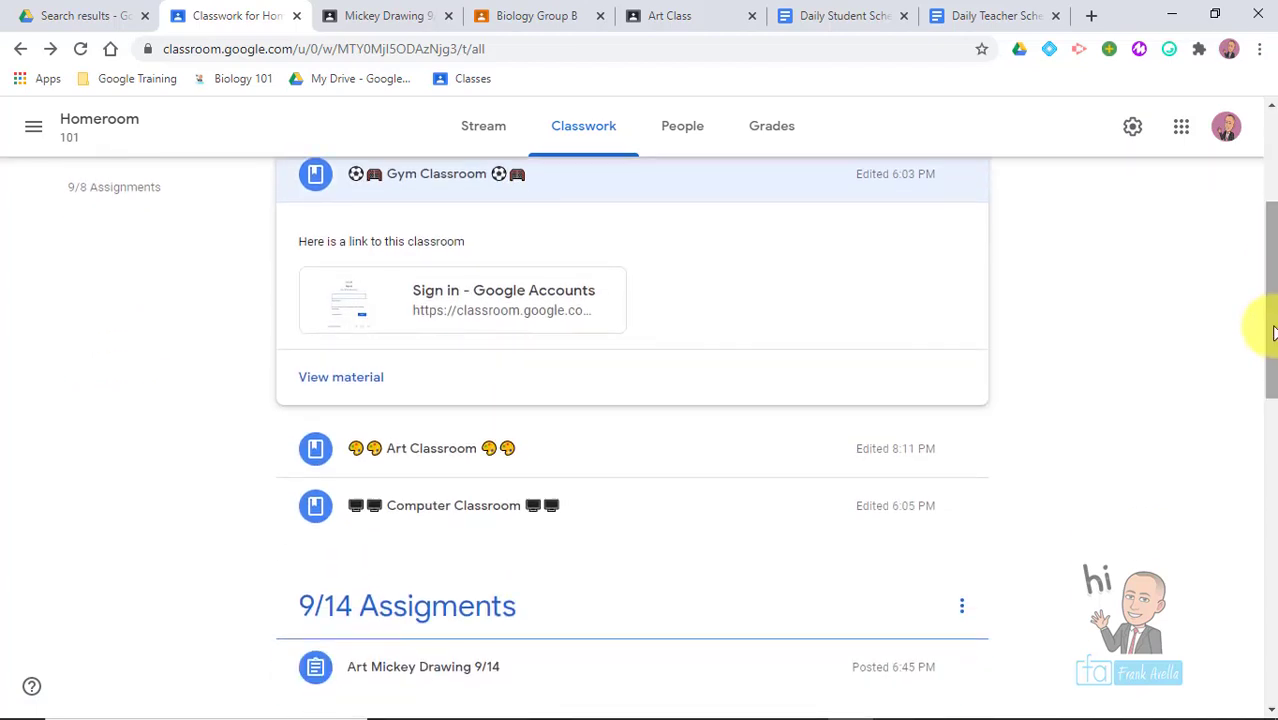
{"action": "left_click", "coordinate": [419, 452]}
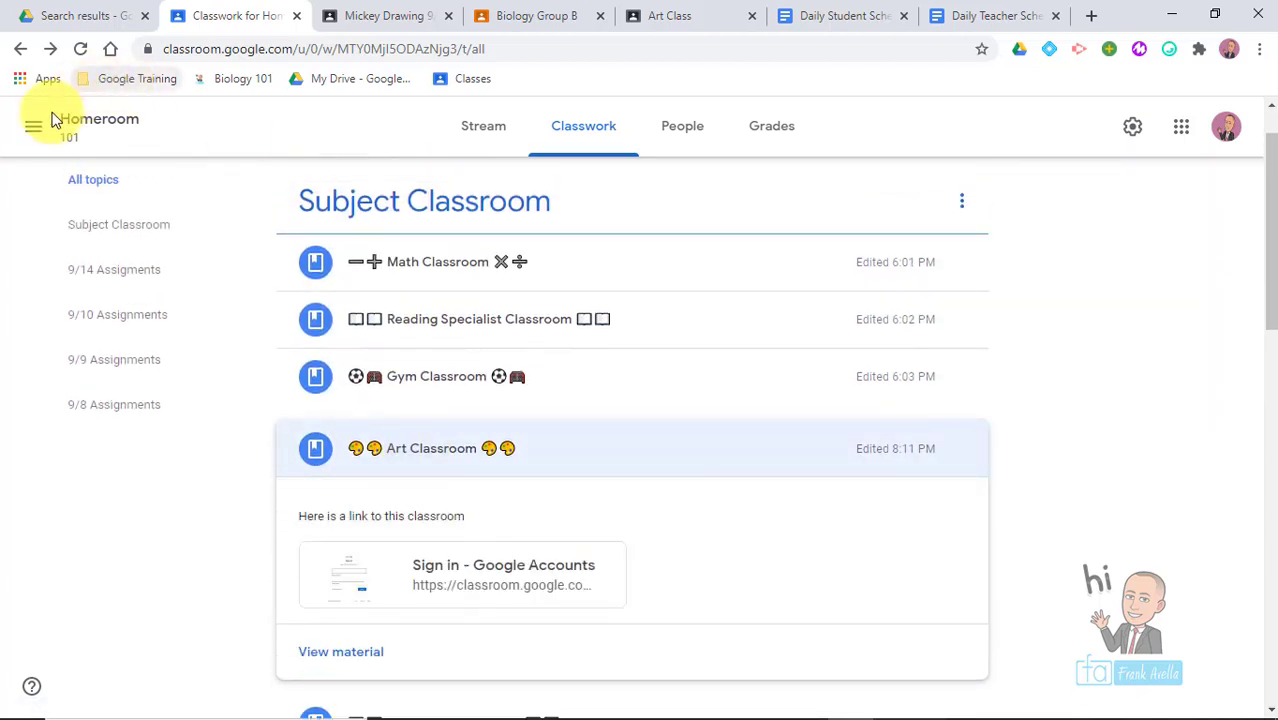
{"action": "left_click", "coordinate": [496, 140]}
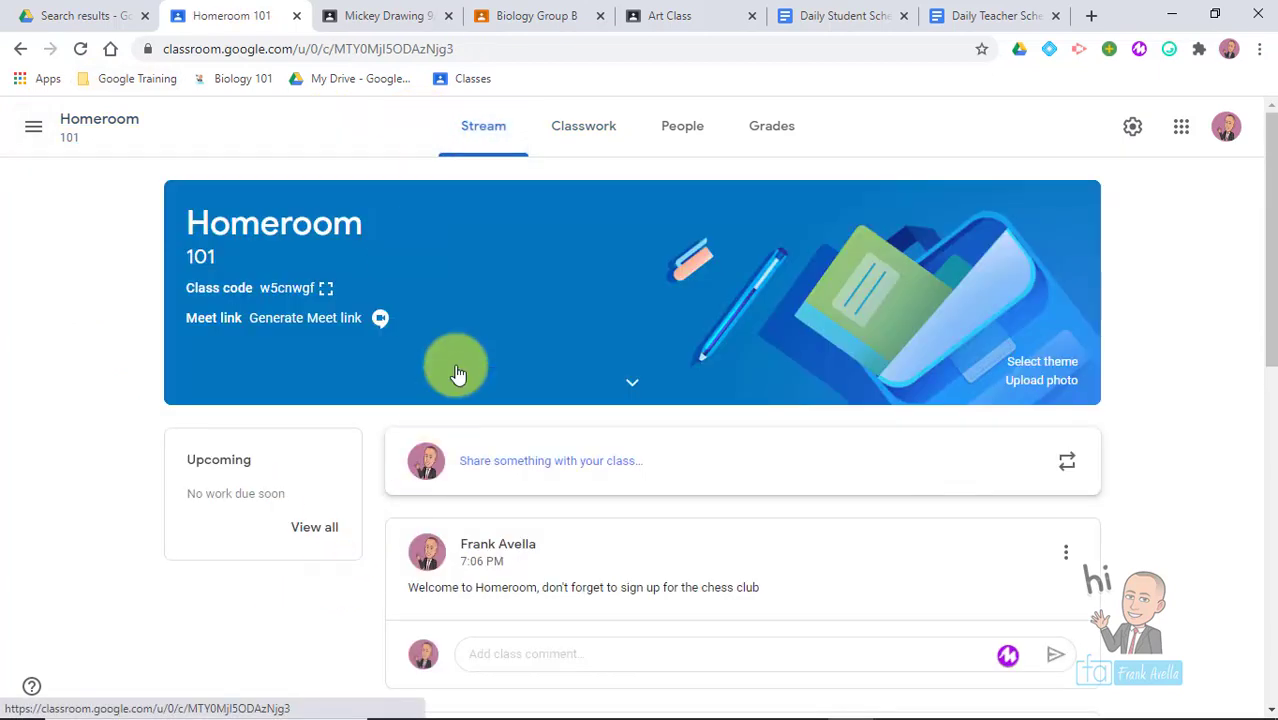
{"action": "left_click", "coordinate": [619, 121]}
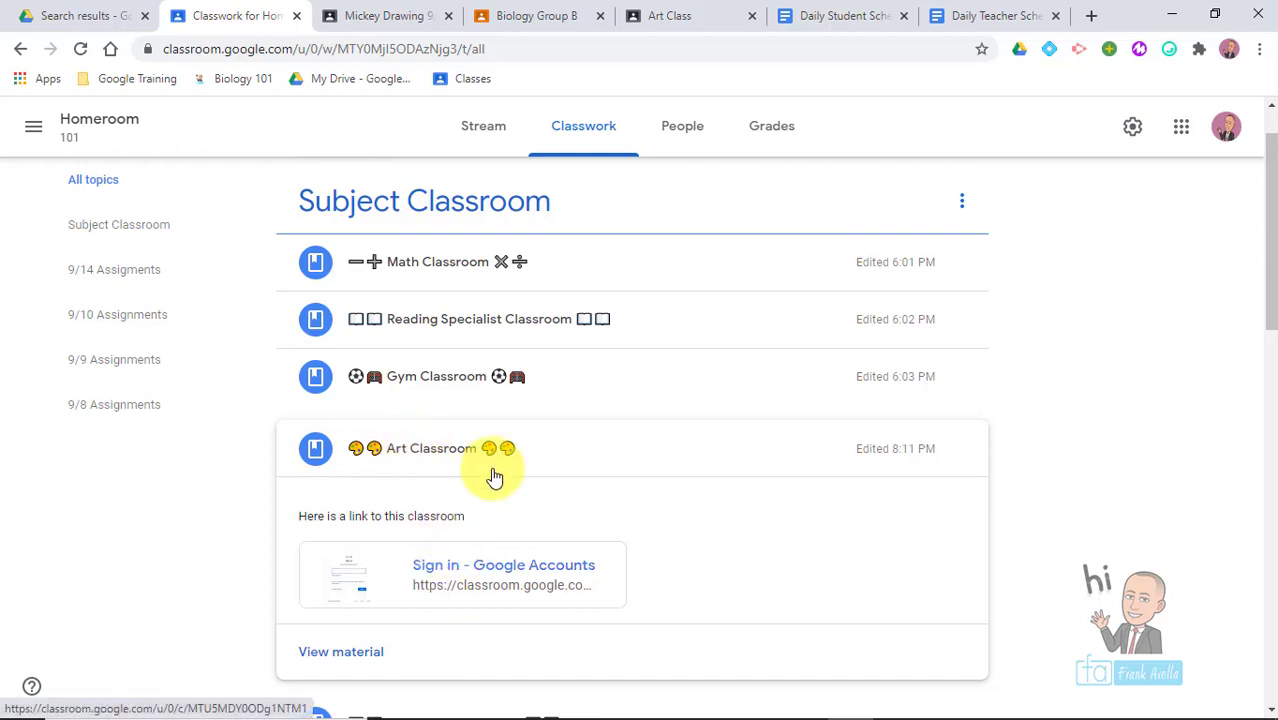
- View the already open Art Class page and return from it to the overview of all classes
{"action": "left_click", "coordinate": [660, 15]}
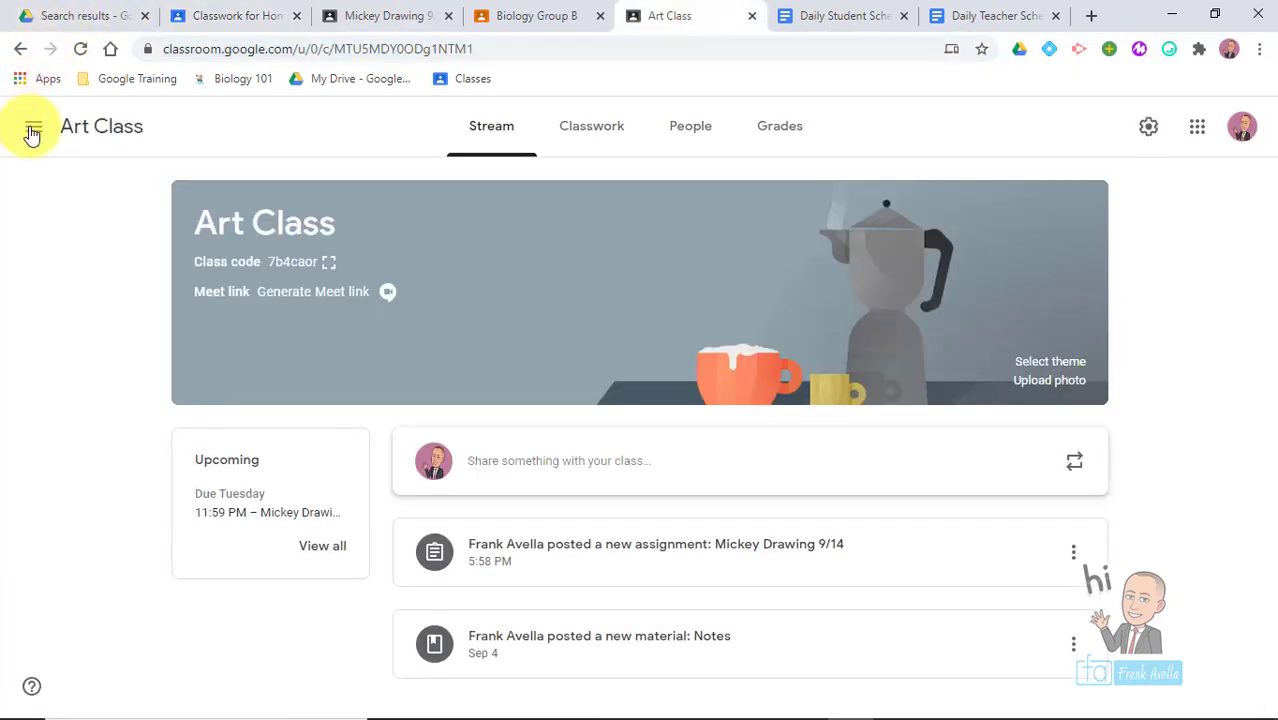
{"action": "left_click", "coordinate": [30, 128]}
{"action": "left_click", "coordinate": [115, 148]}
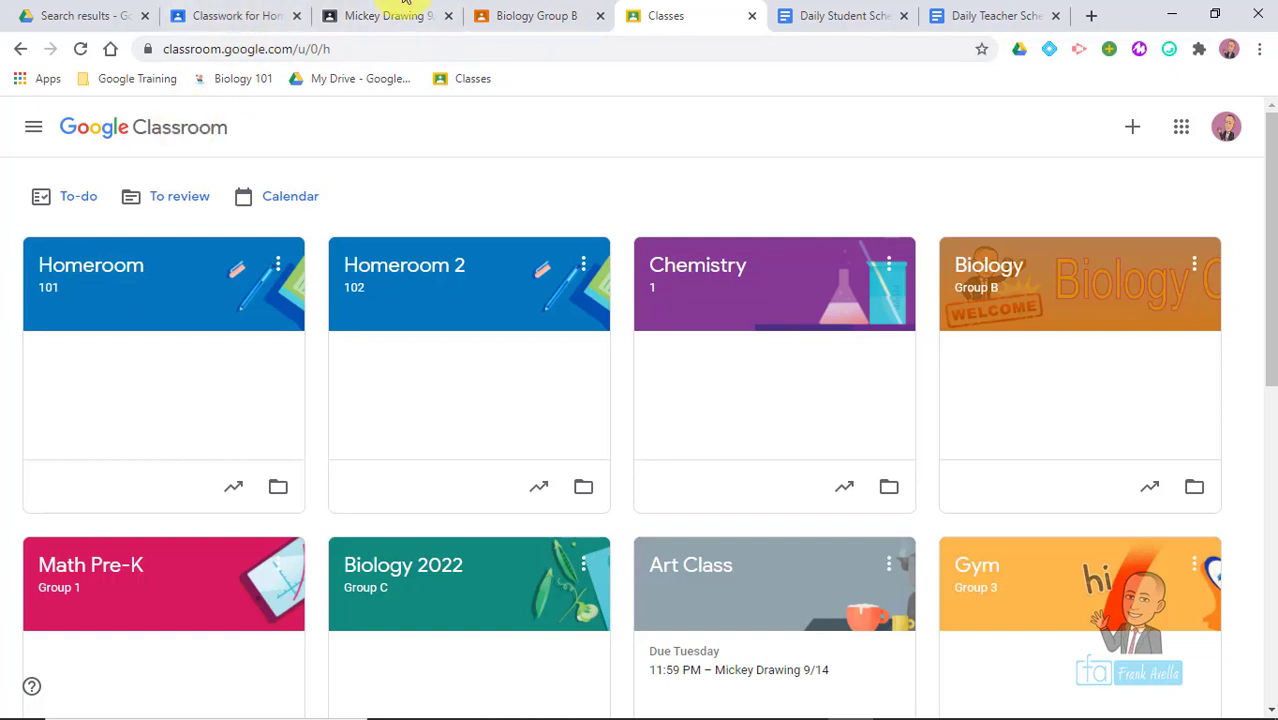
- Follow the classroom link in Homeroom 101's Art Classroom material and compare the Art Class page with the homeroom classwork
{"action": "left_click", "coordinate": [210, 8]}
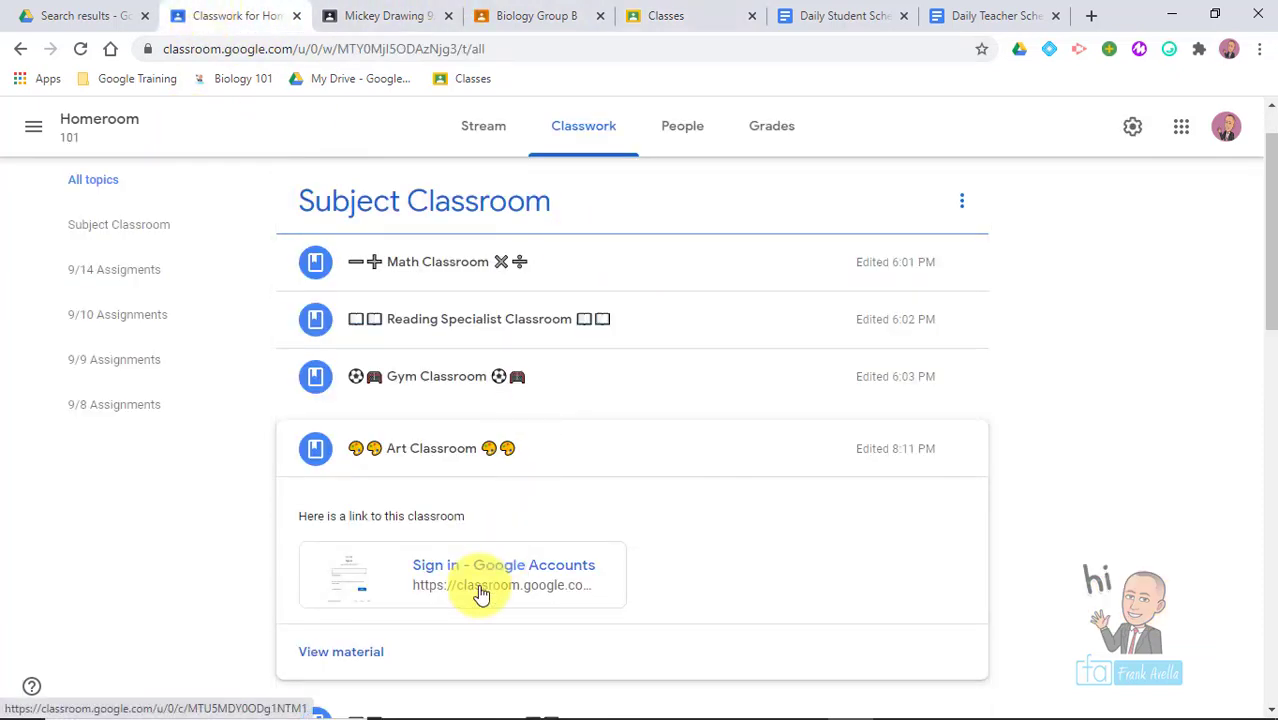
{"action": "left_click", "coordinate": [480, 592]}
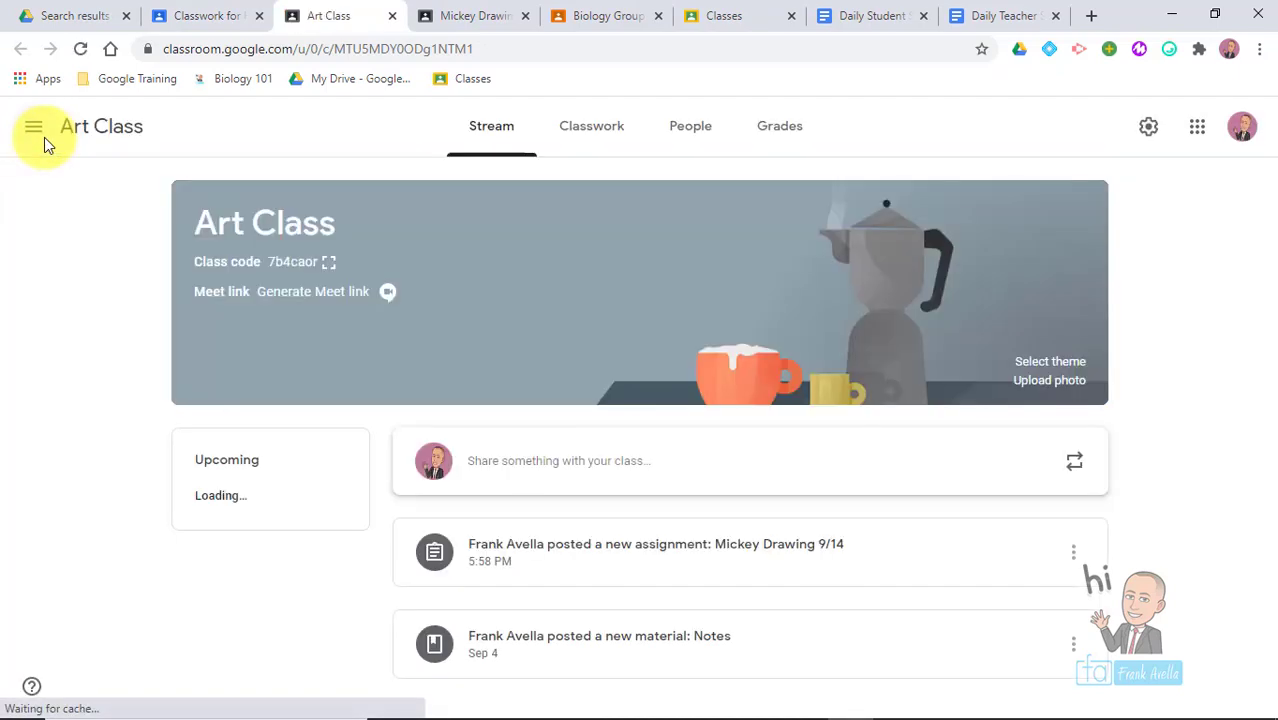
{"action": "left_click", "coordinate": [215, 10]}
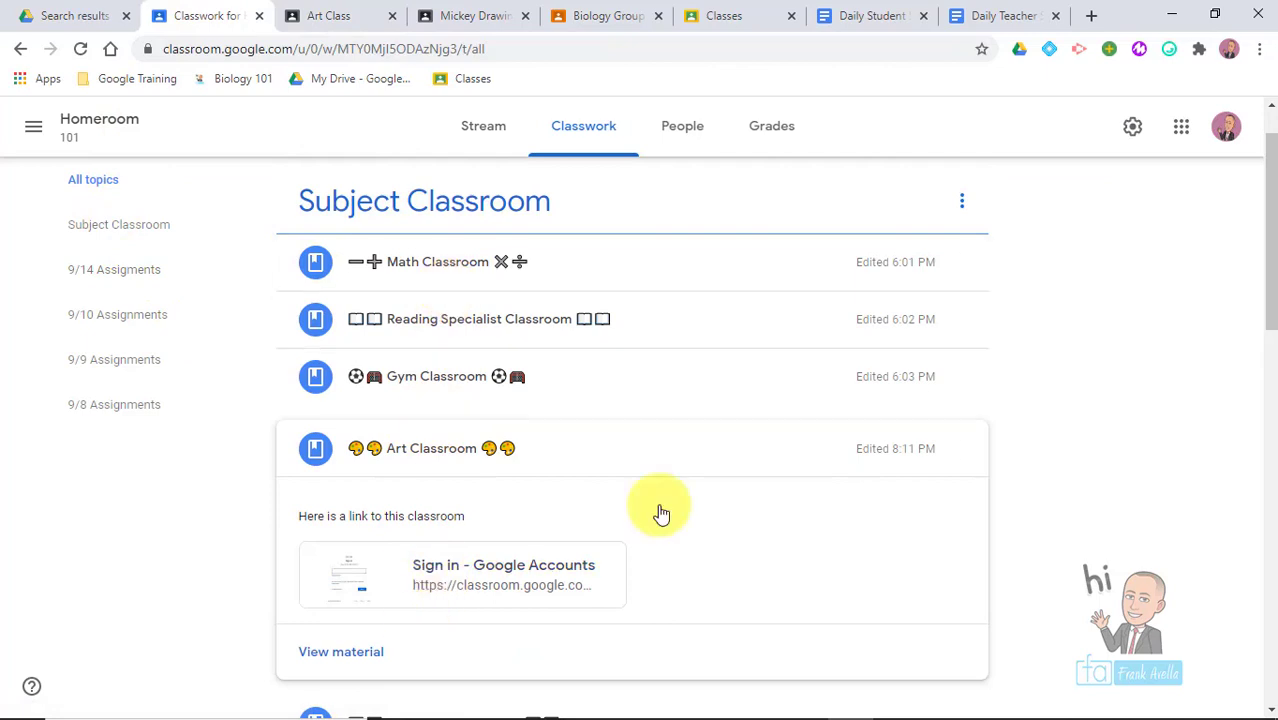
{"action": "left_click_drag", "start_coordinate": [1265, 265], "coordinate": [1269, 329]}
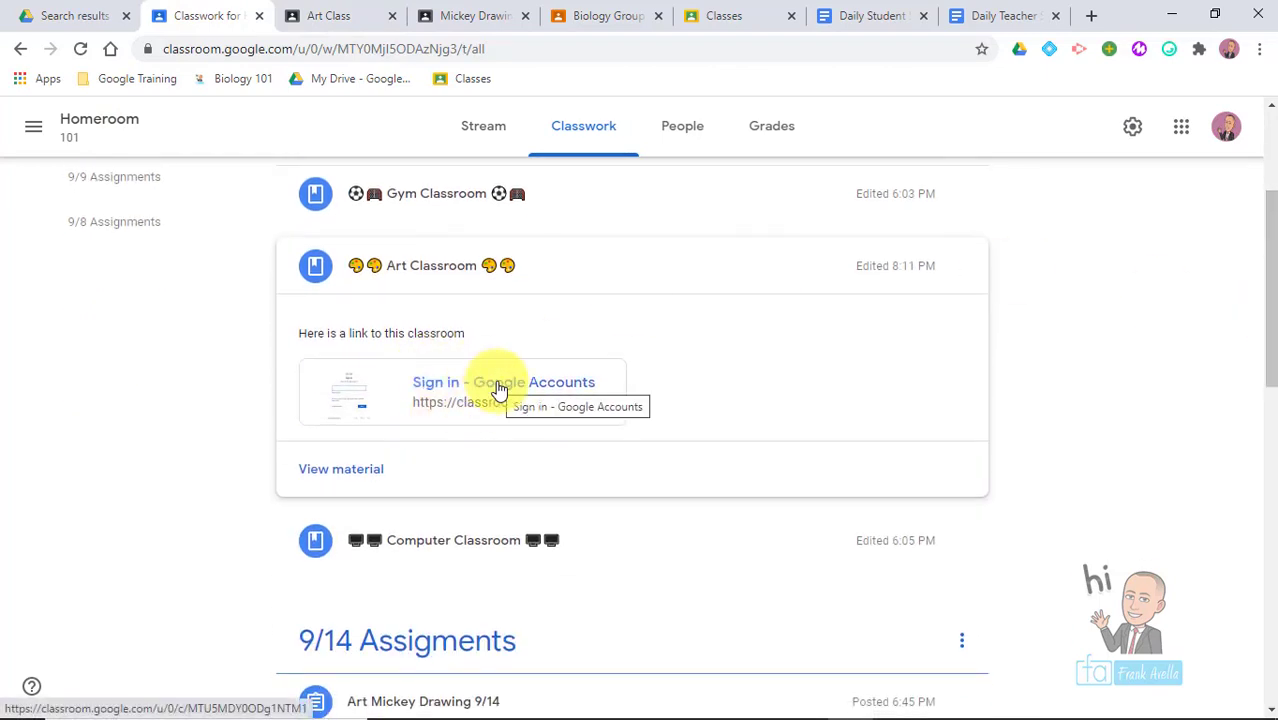
{"action": "left_click", "coordinate": [322, 14]}
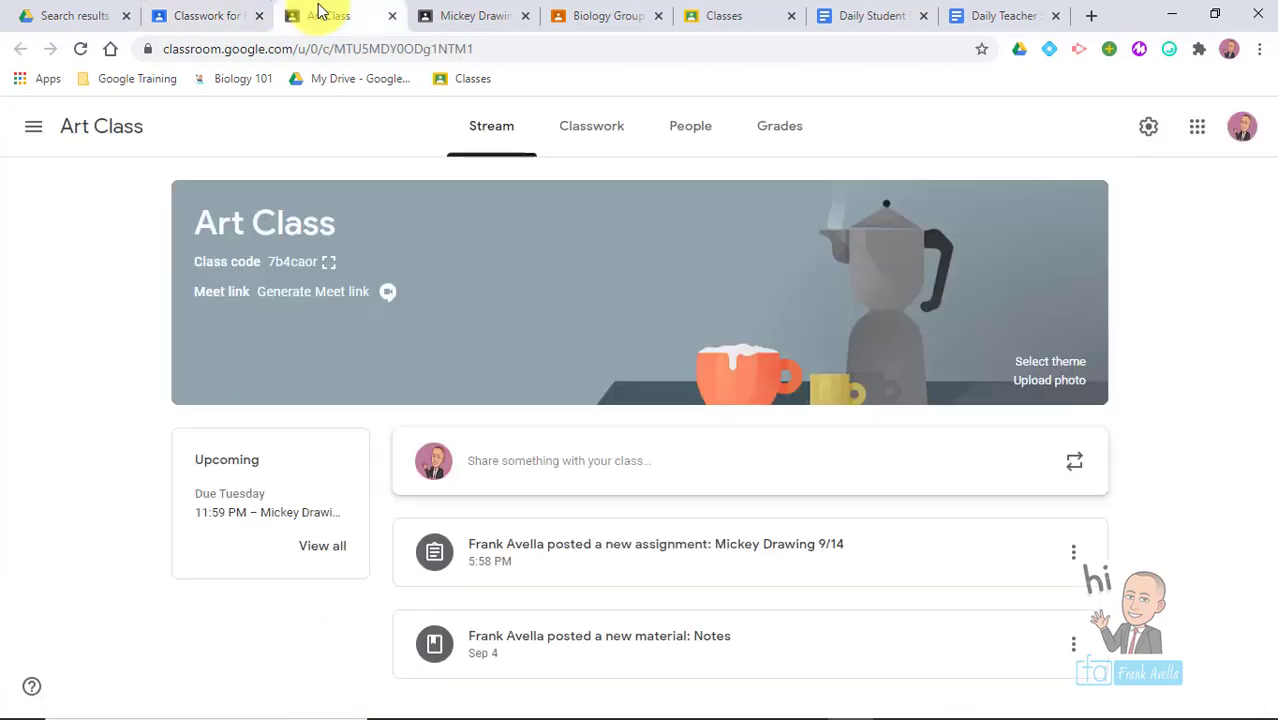
{"action": "left_click", "coordinate": [207, 12]}
{"action": "left_click_drag", "start_coordinate": [1258, 322], "coordinate": [1266, 216]}
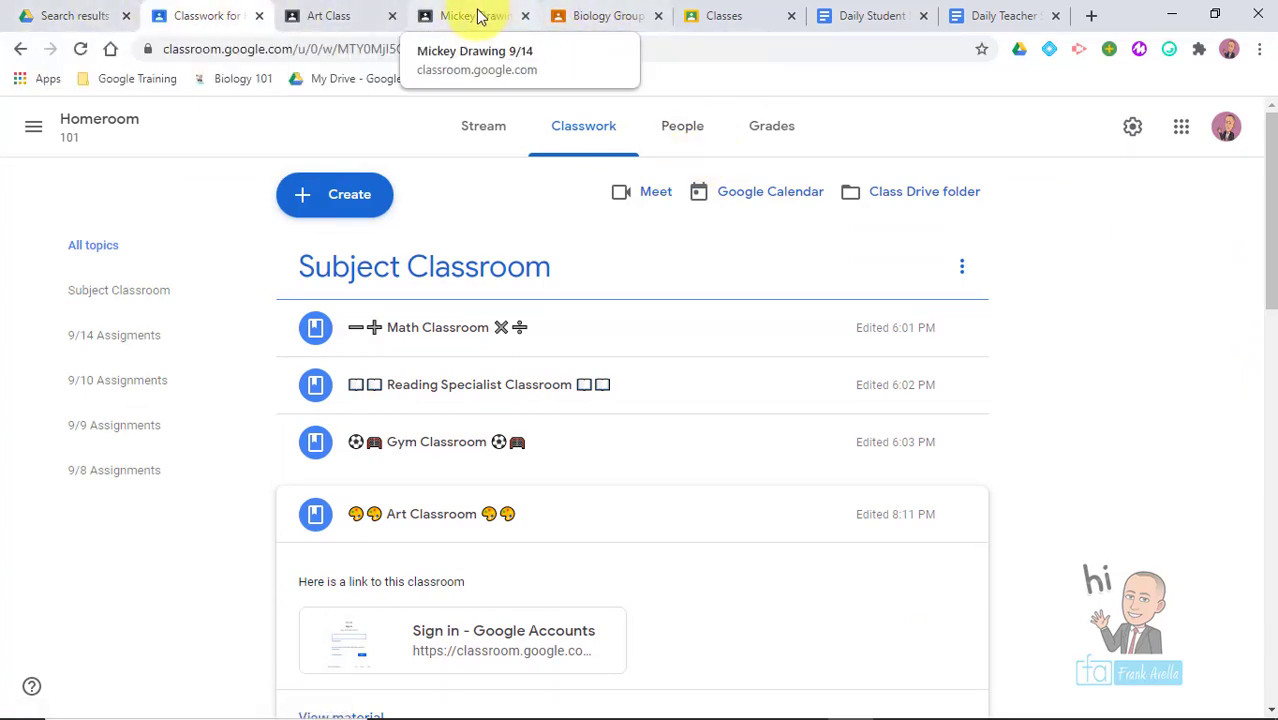
- Go from Art Class to the overview of all classes, open Biology Group B and copy its web address
{"action": "left_click", "coordinate": [342, 17]}
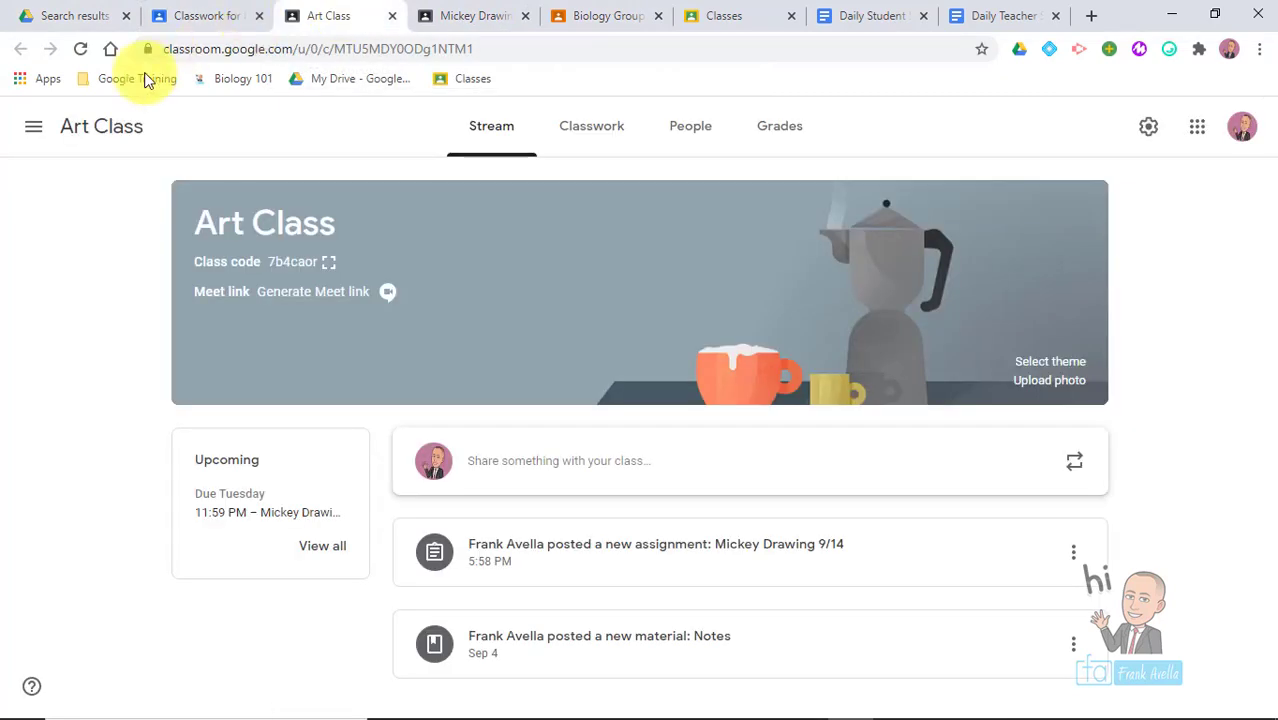
{"action": "left_click", "coordinate": [25, 128]}
{"action": "left_click", "coordinate": [113, 132]}
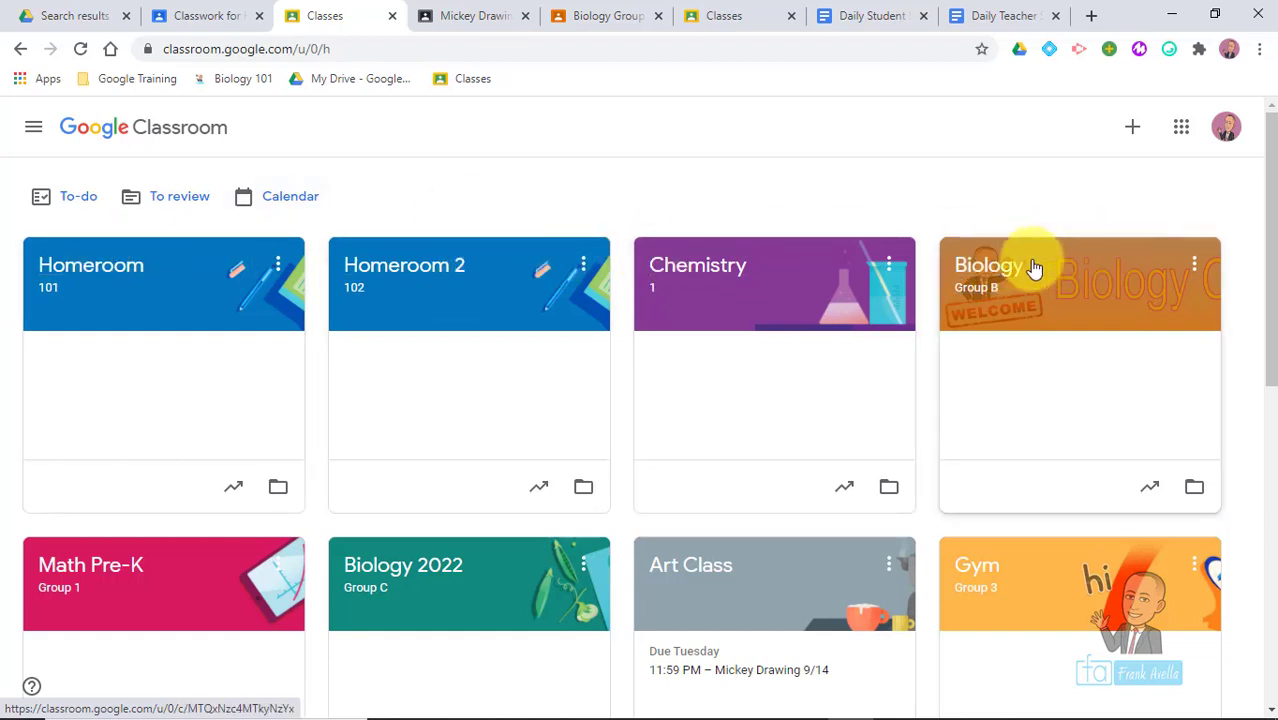
{"action": "left_click", "coordinate": [997, 278]}
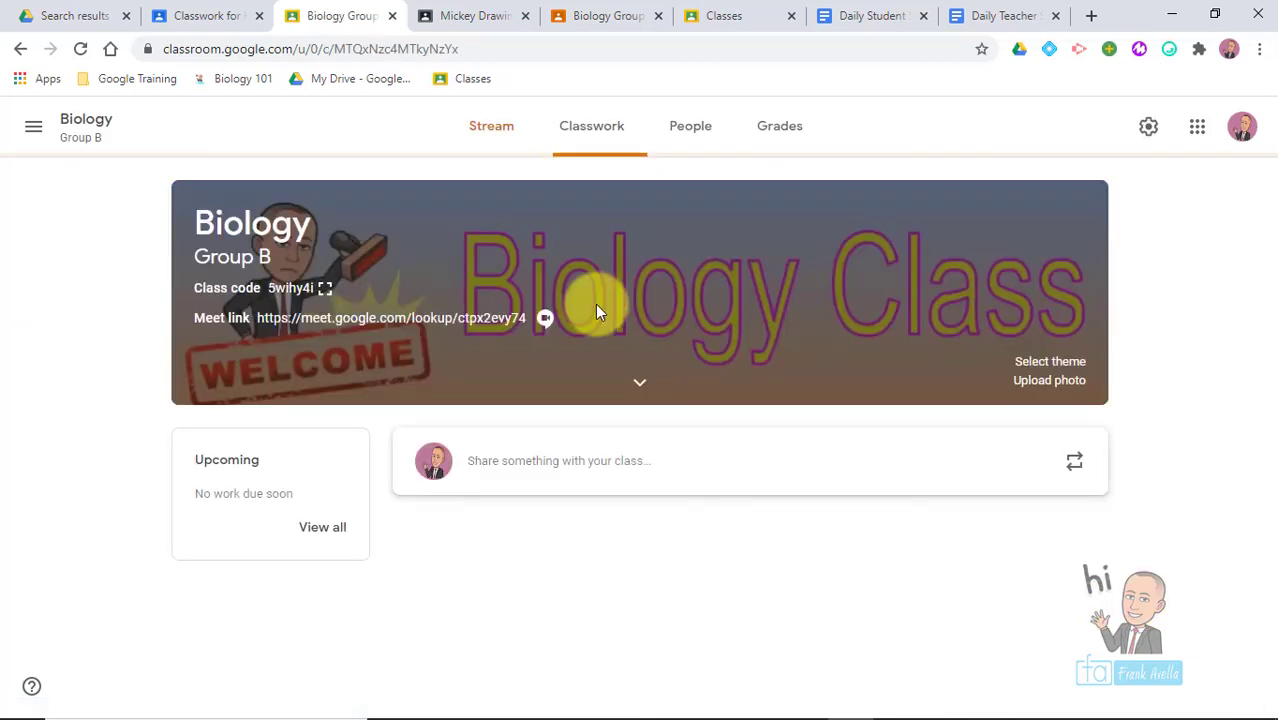
{"action": "left_click", "coordinate": [419, 49]}
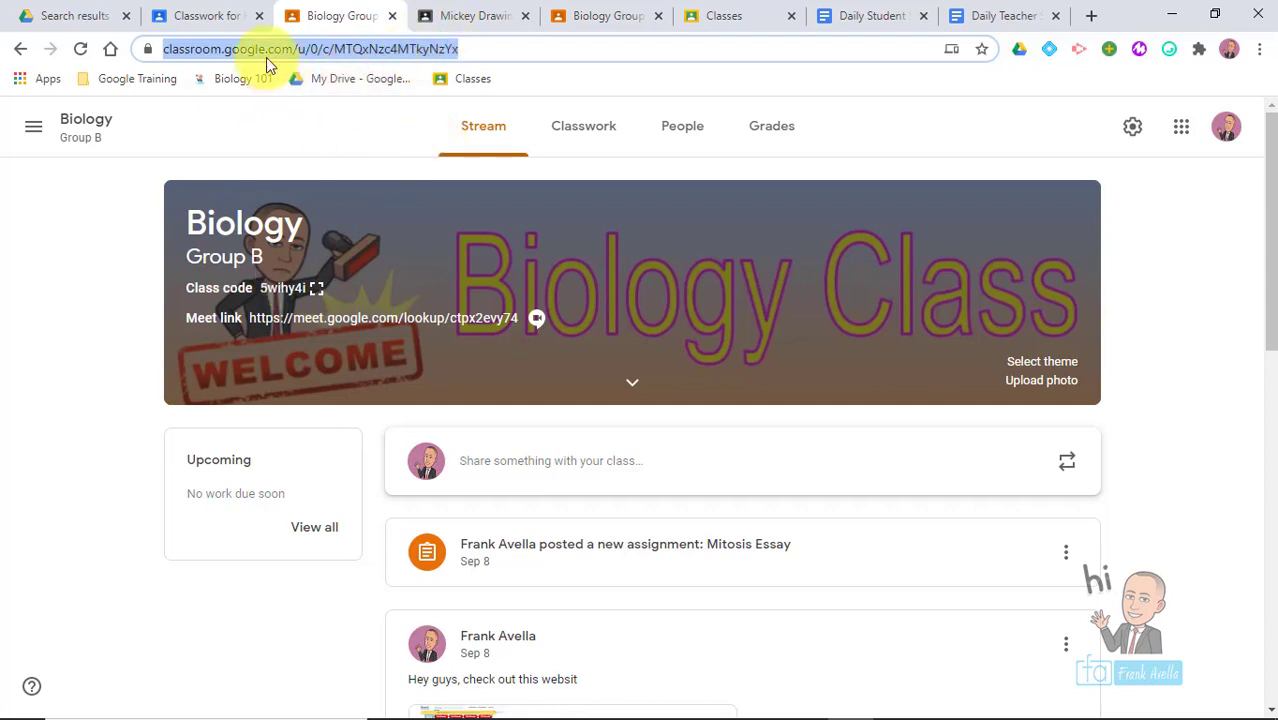
- Create a Homeroom 101 classwork material titled "Biology Class" with the description "Click the link to enter the Bio Google Classroom"
{"action": "left_click", "coordinate": [32, 131]}
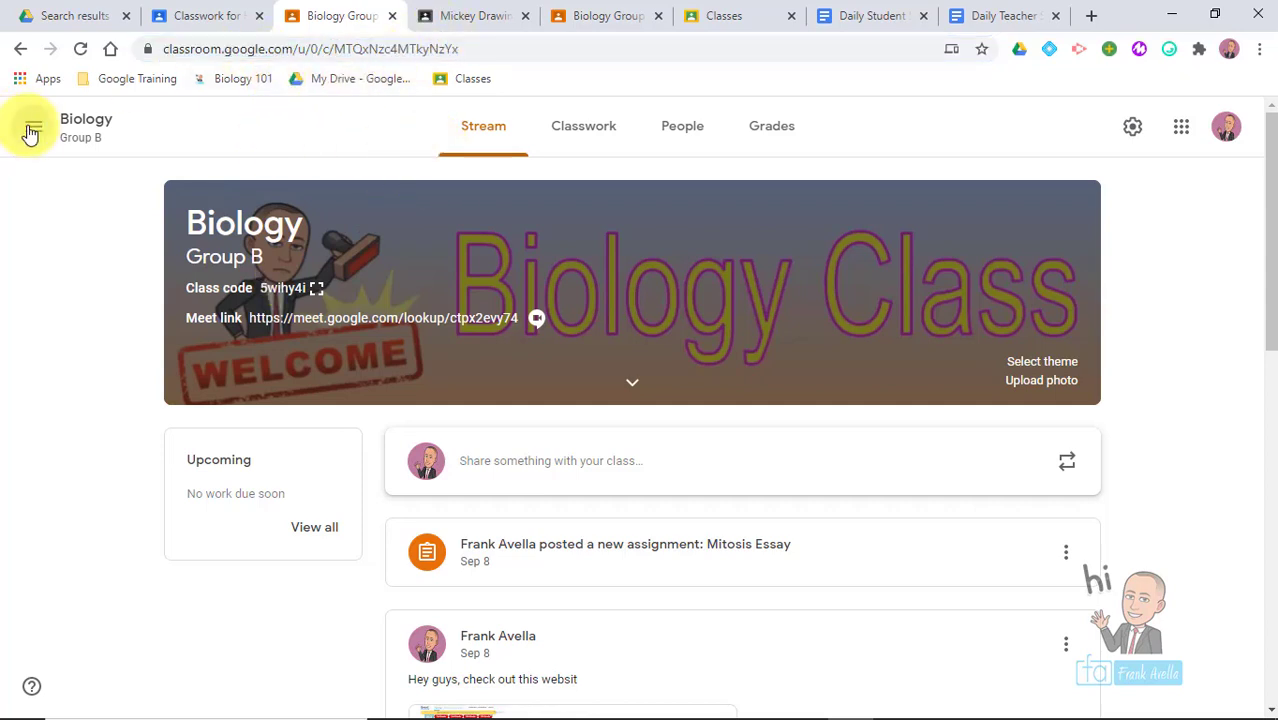
{"action": "left_click", "coordinate": [110, 131]}
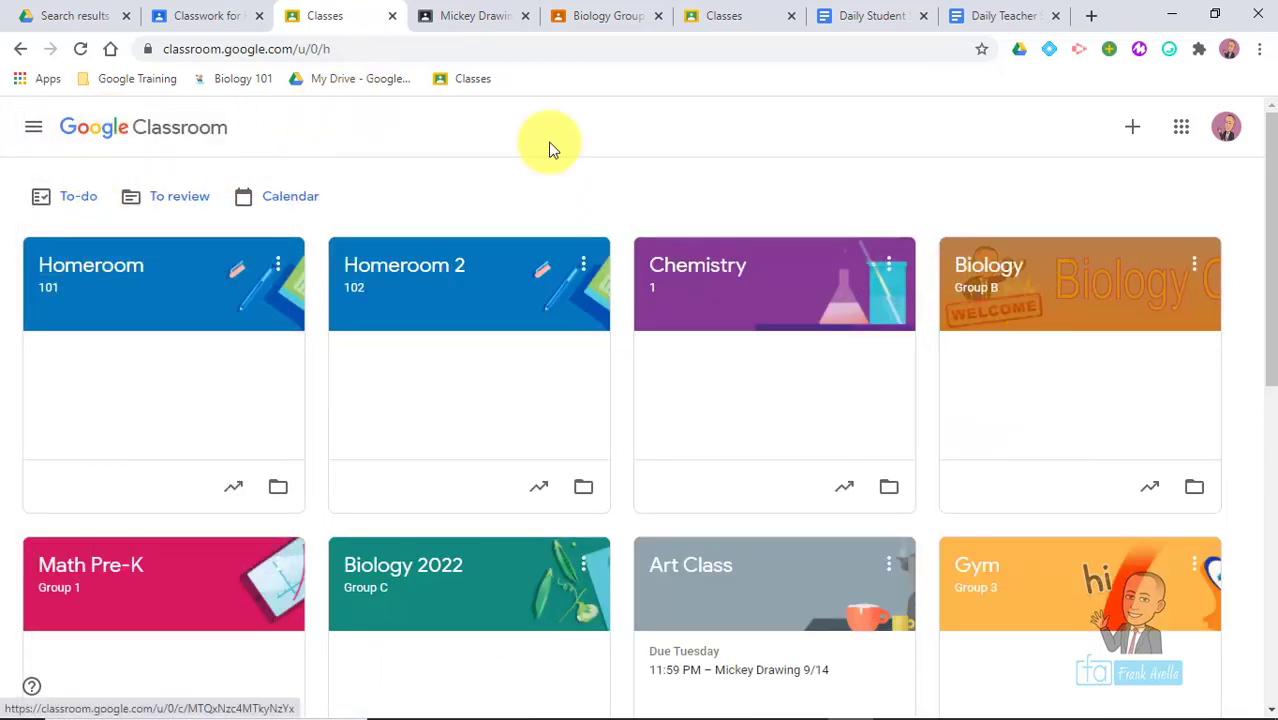
{"action": "left_click", "coordinate": [117, 270]}
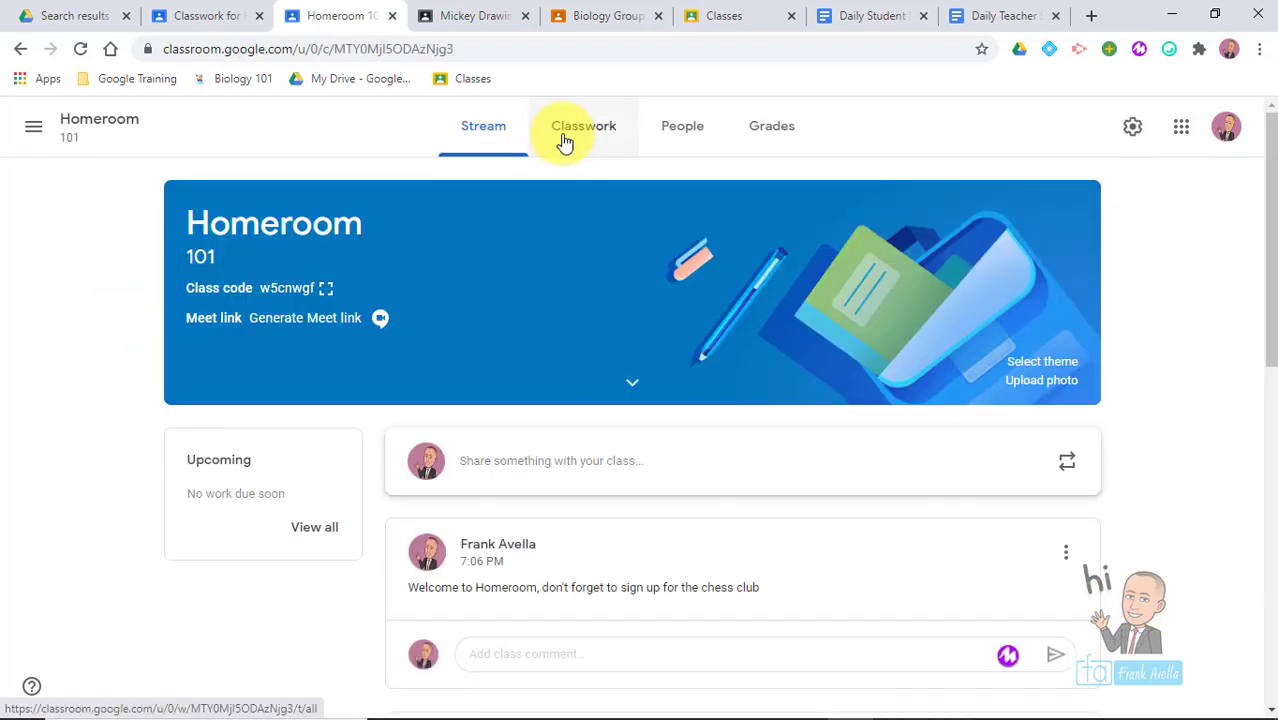
{"action": "left_click", "coordinate": [565, 142]}
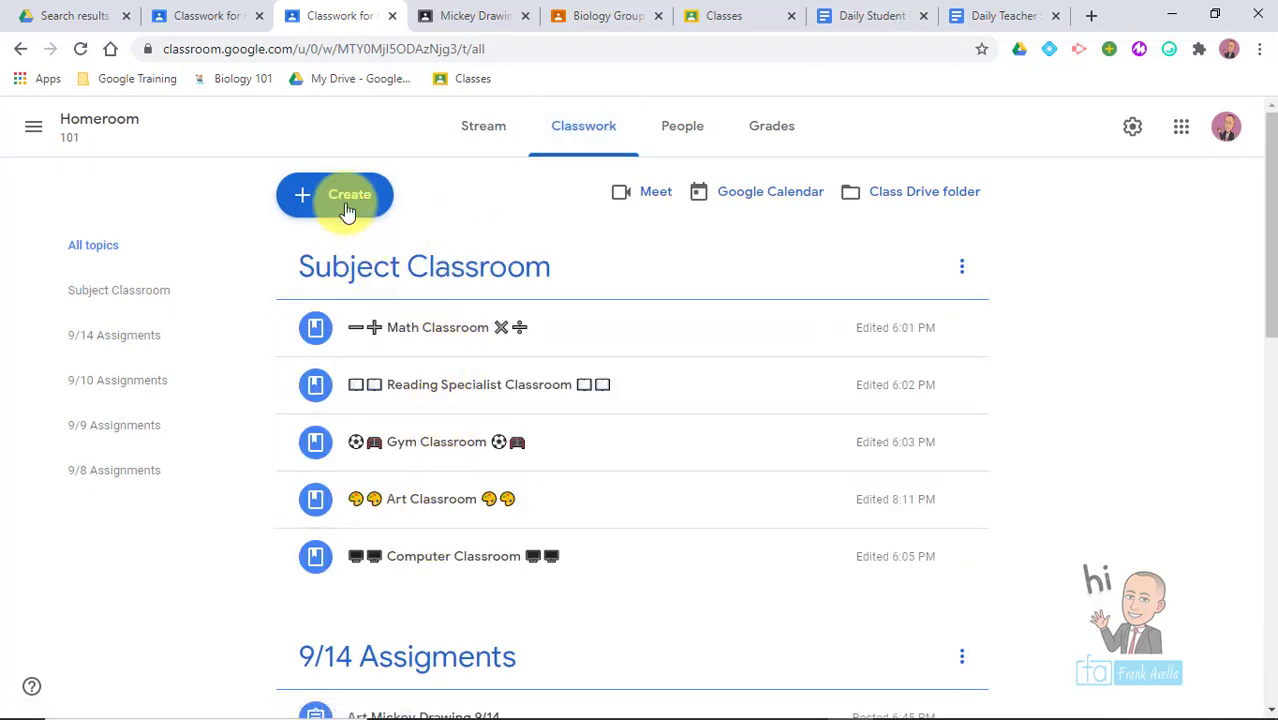
{"action": "left_click", "coordinate": [347, 205]}
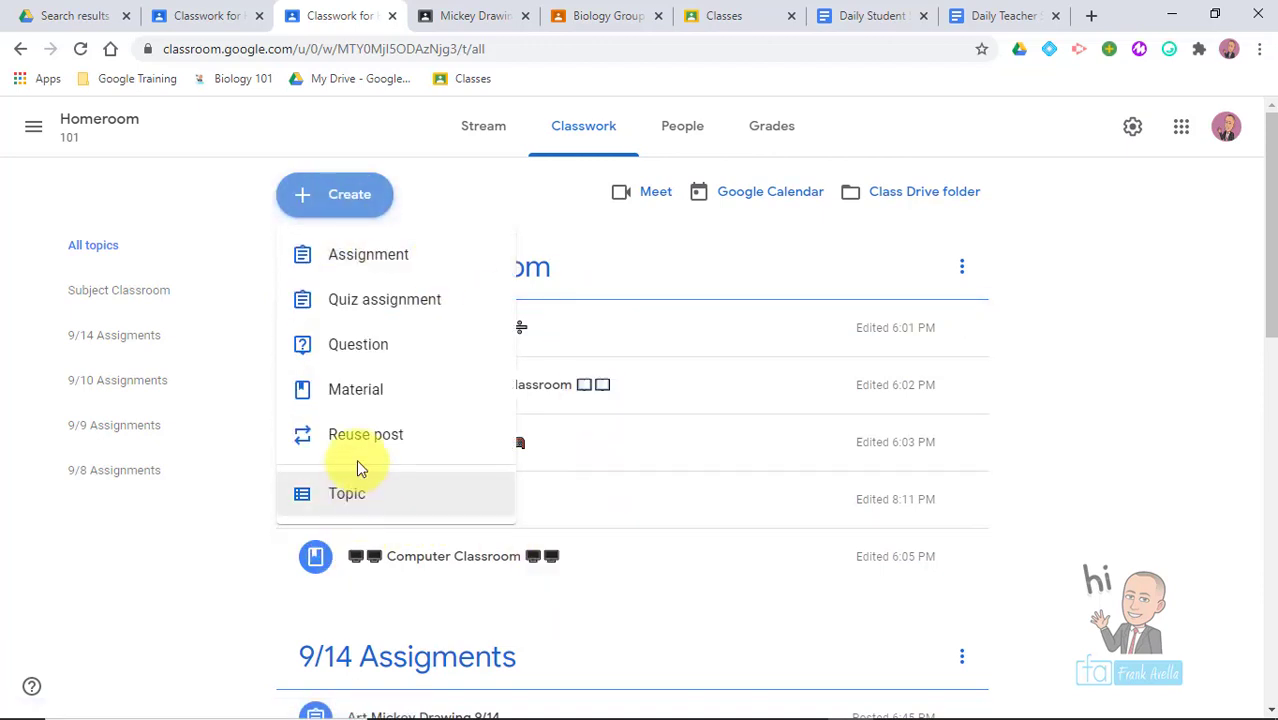
{"action": "left_click", "coordinate": [368, 391]}
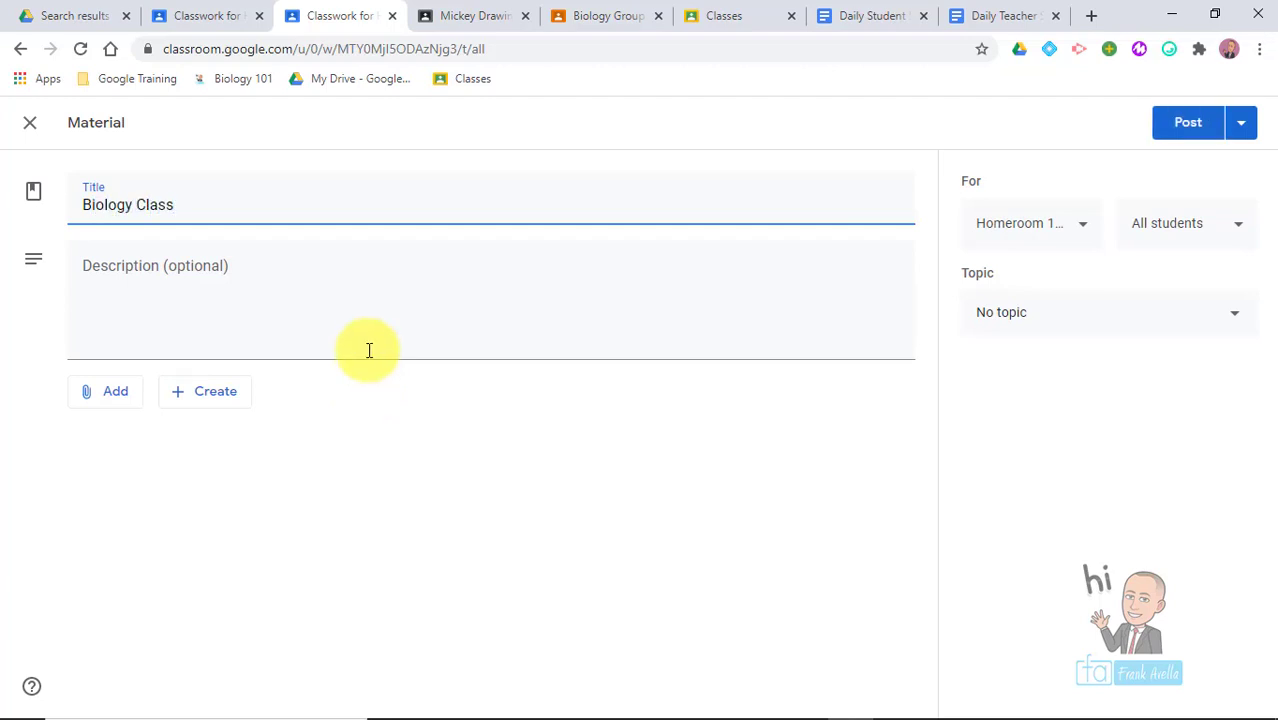
{"action": "left_click", "coordinate": [408, 292]}
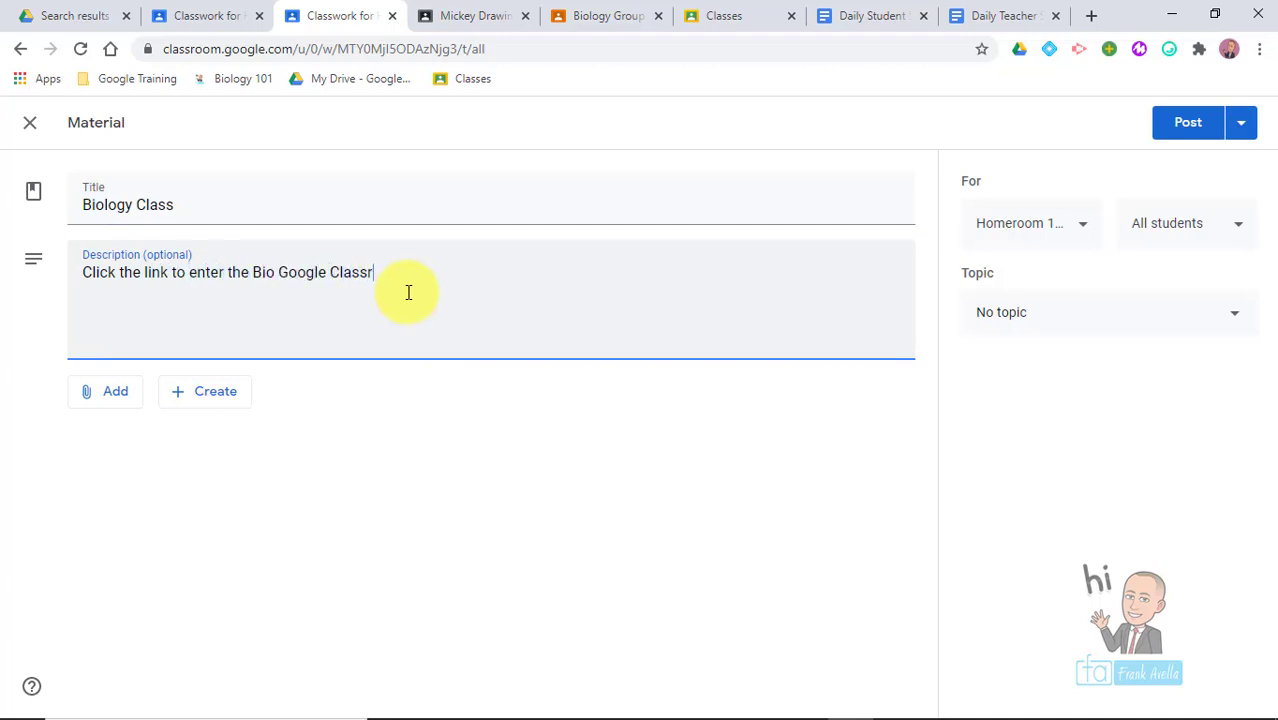
- Attach the web address of the Biology Group B class to the material as a link, checking it against the open Biology page
{"action": "left_click", "coordinate": [100, 410]}
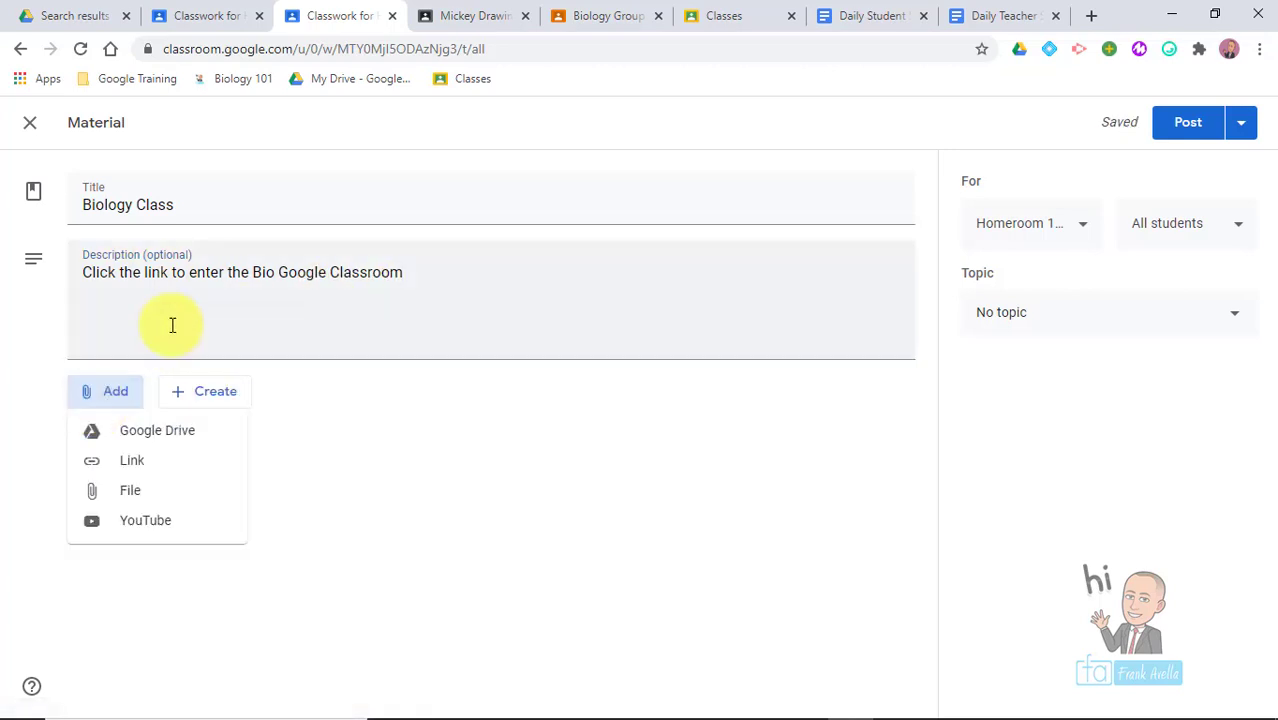
{"action": "left_click", "coordinate": [133, 462]}
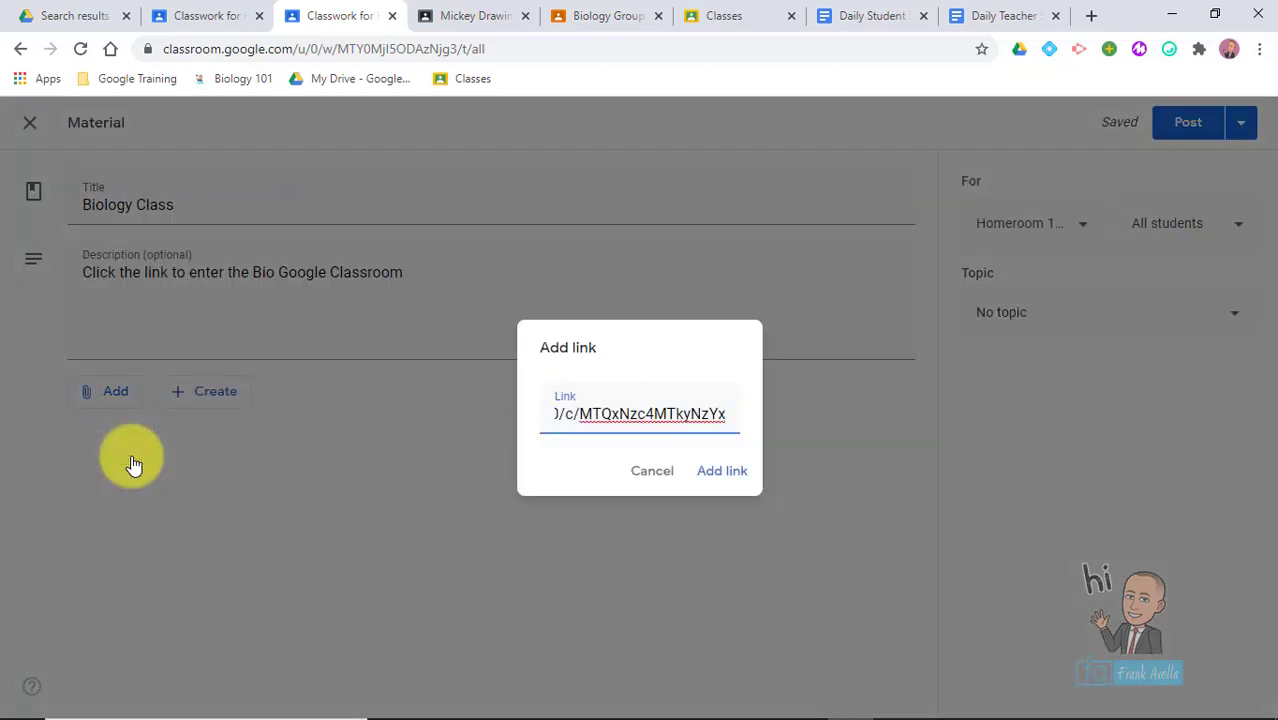
{"action": "left_click", "coordinate": [587, 16]}
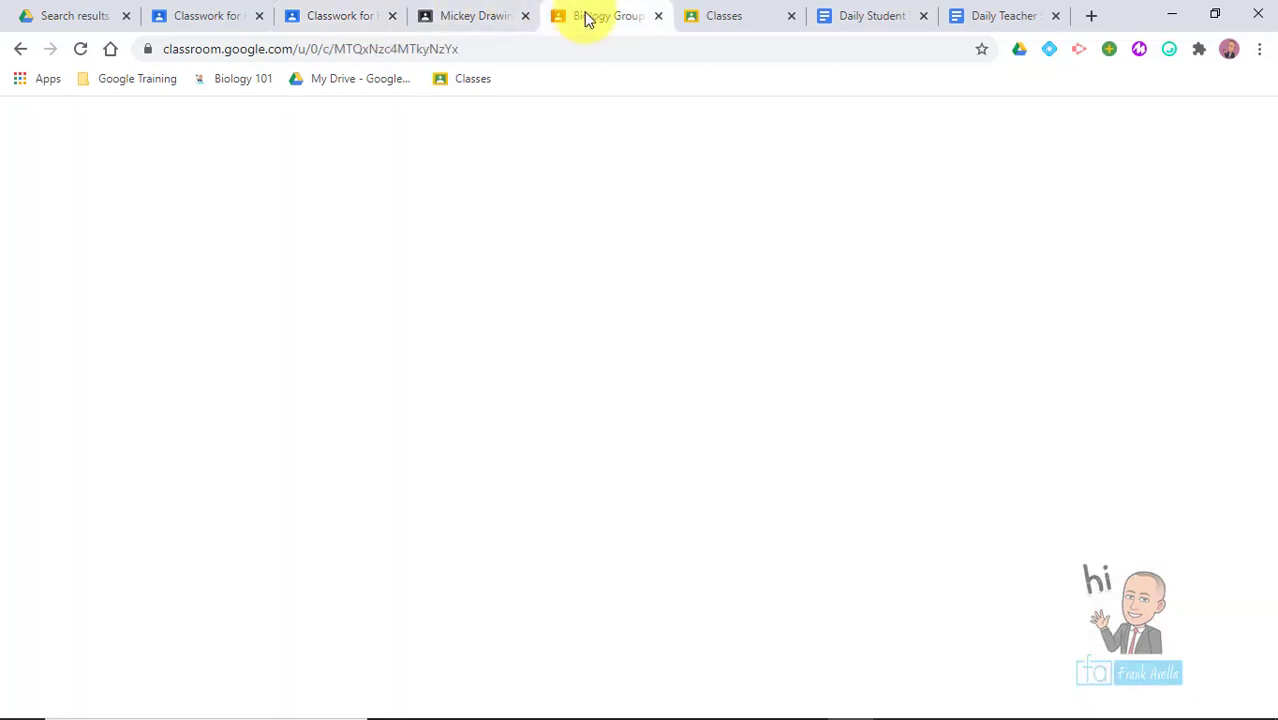
{"action": "left_click", "coordinate": [376, 48]}
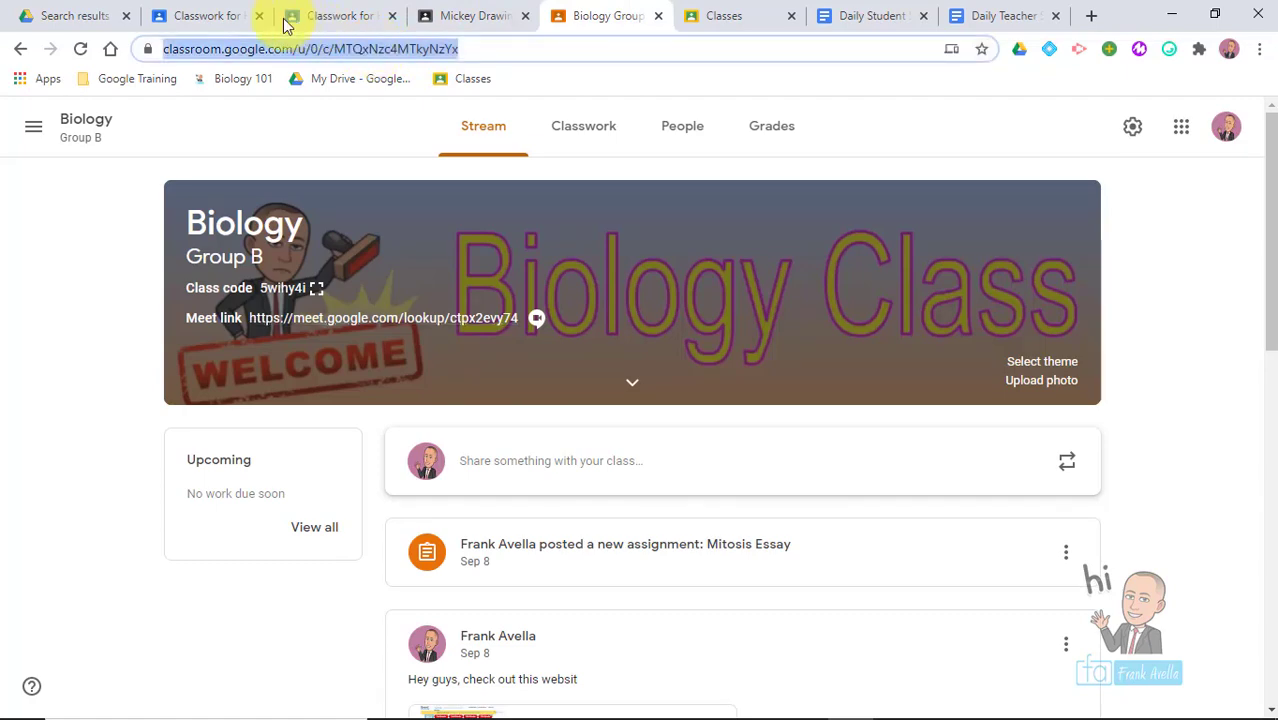
{"action": "left_click", "coordinate": [217, 13]}
{"action": "left_click", "coordinate": [336, 22]}
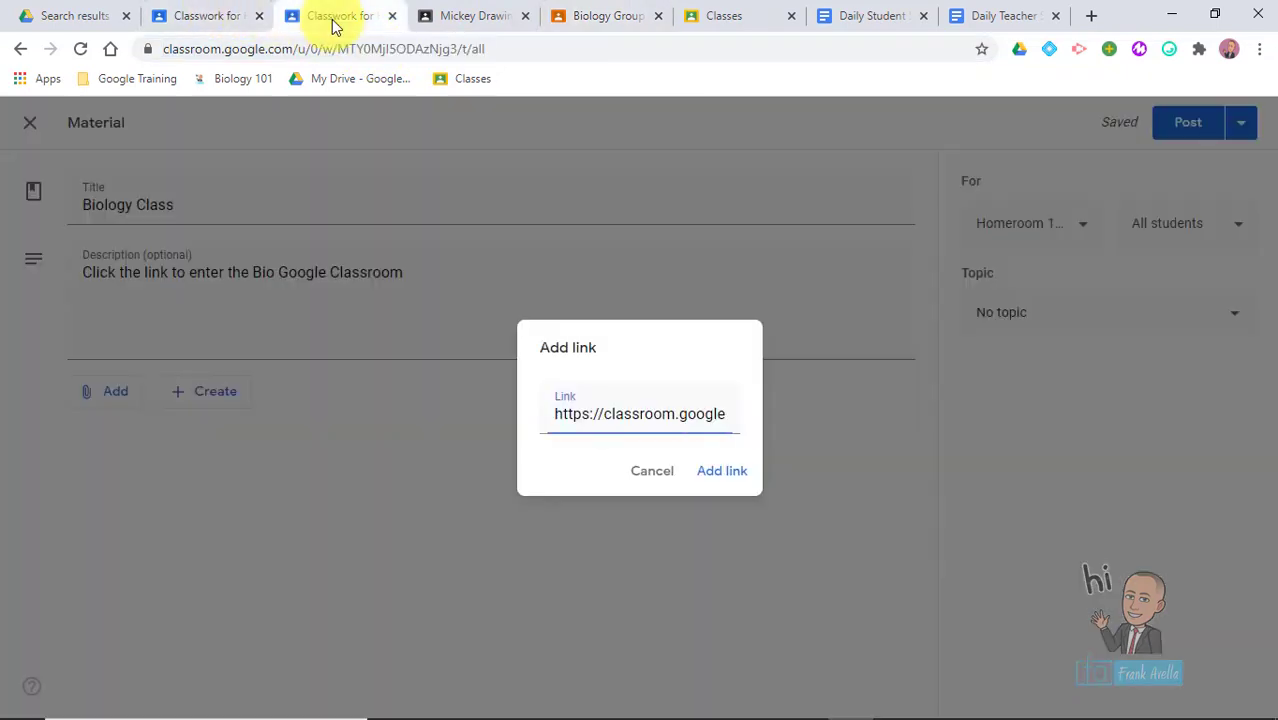
{"action": "left_click", "coordinate": [717, 471]}
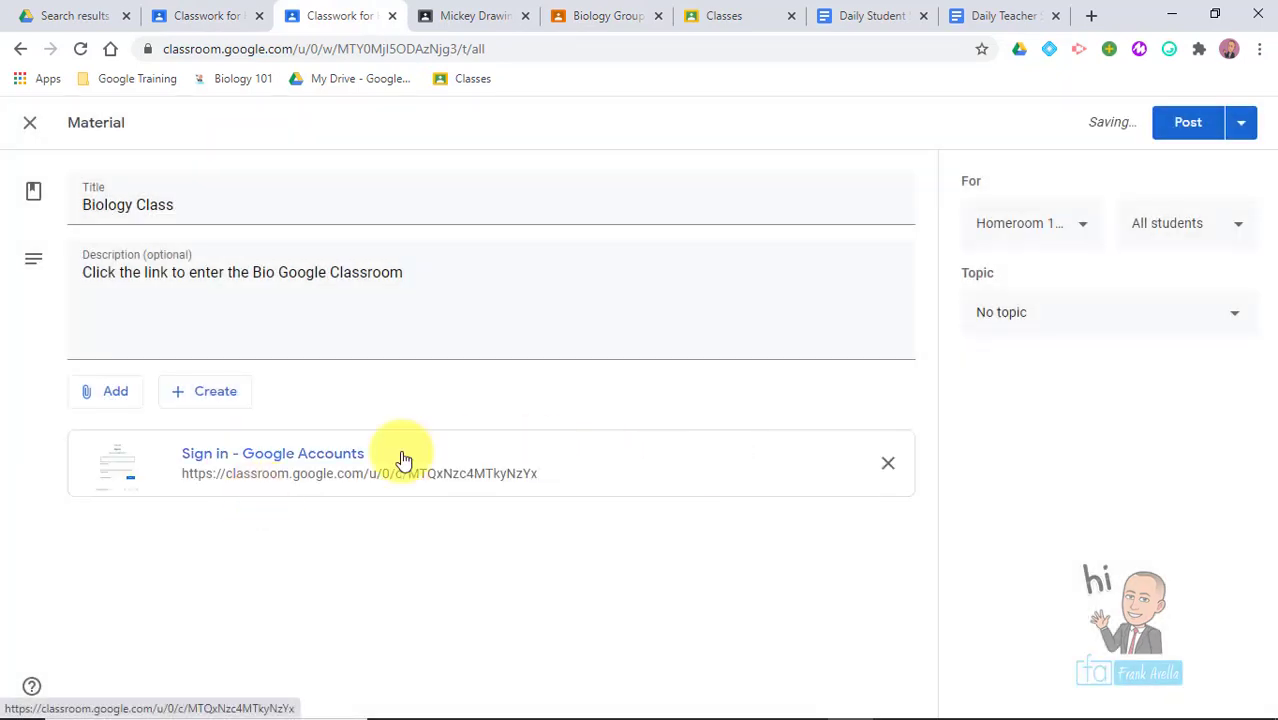
- Assign the Biology Class material to the Subject Classroom topic and post it
{"action": "left_click", "coordinate": [1145, 328]}
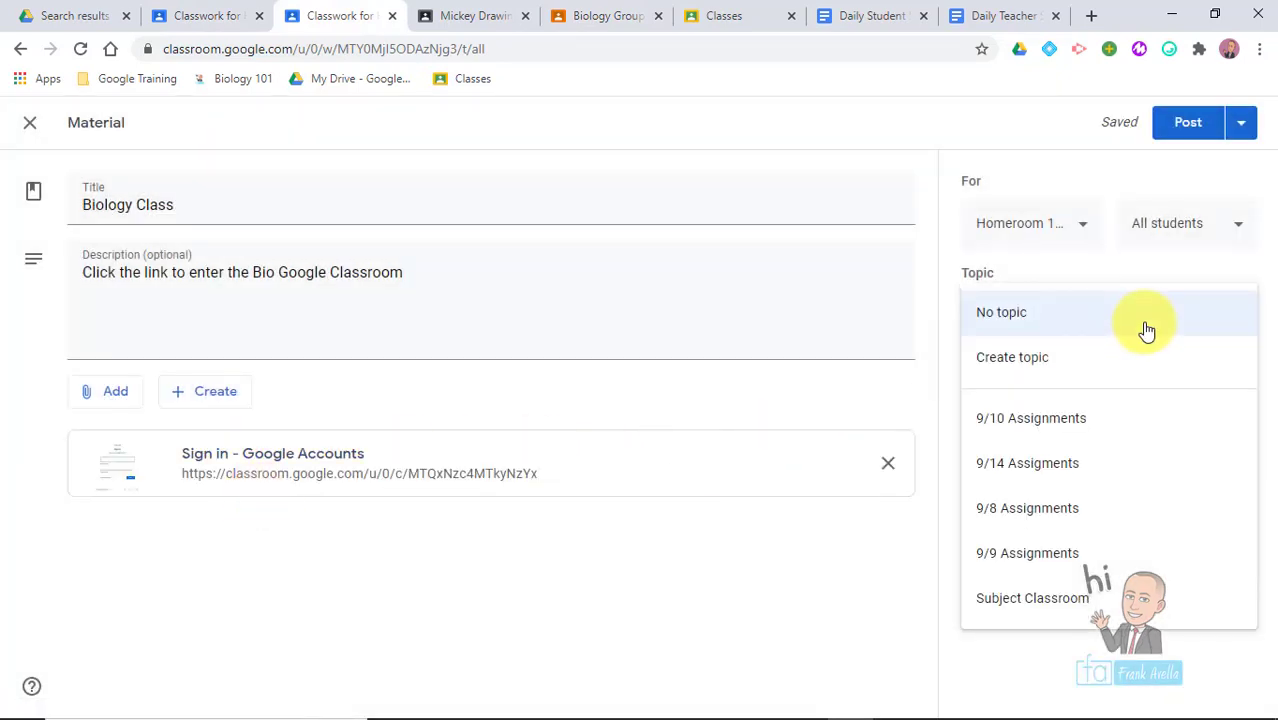
{"action": "left_click", "coordinate": [1030, 598]}
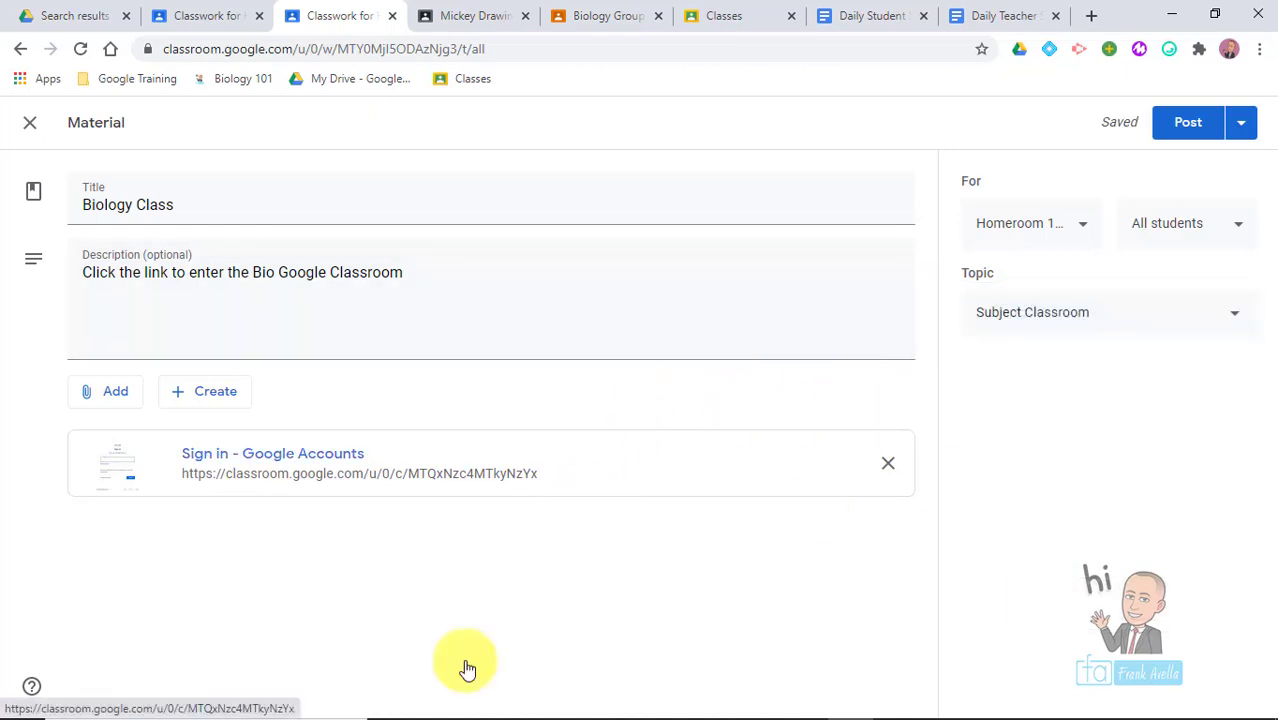
{"action": "left_click", "coordinate": [1183, 125]}
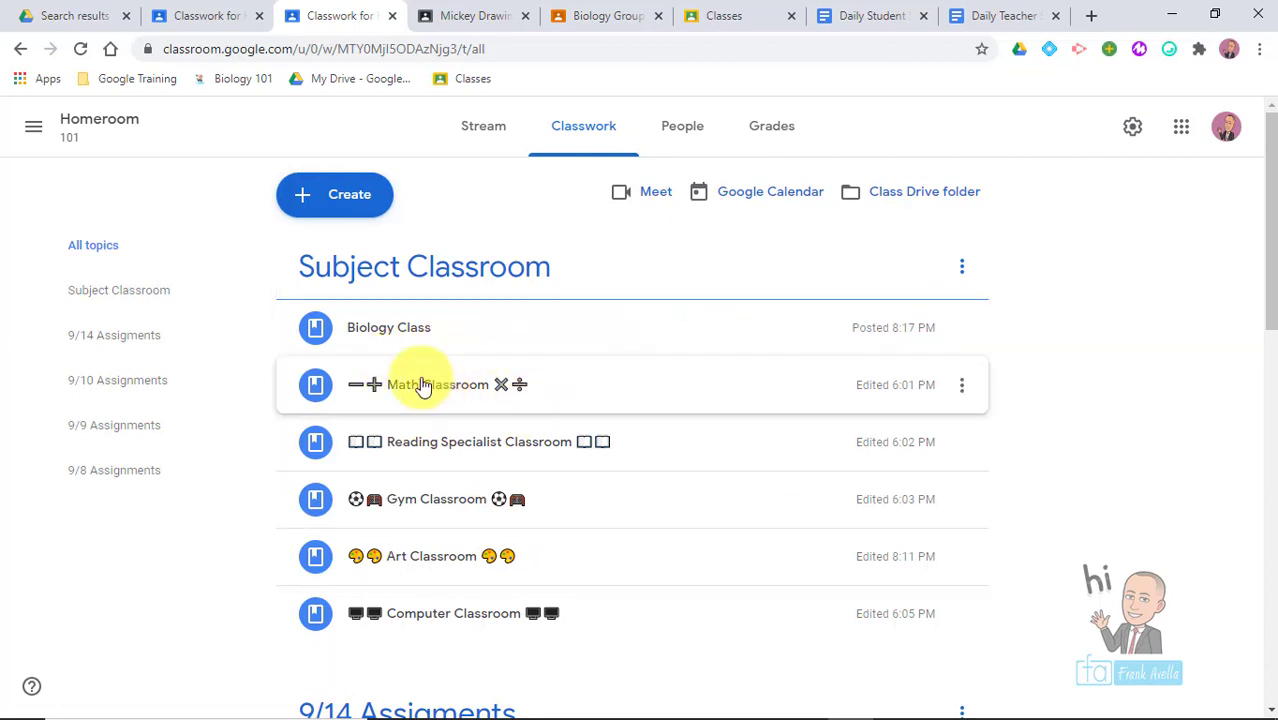
- Test the link in the posted Biology Class material and close the Biology Group B page it opens
{"action": "left_click", "coordinate": [400, 340]}
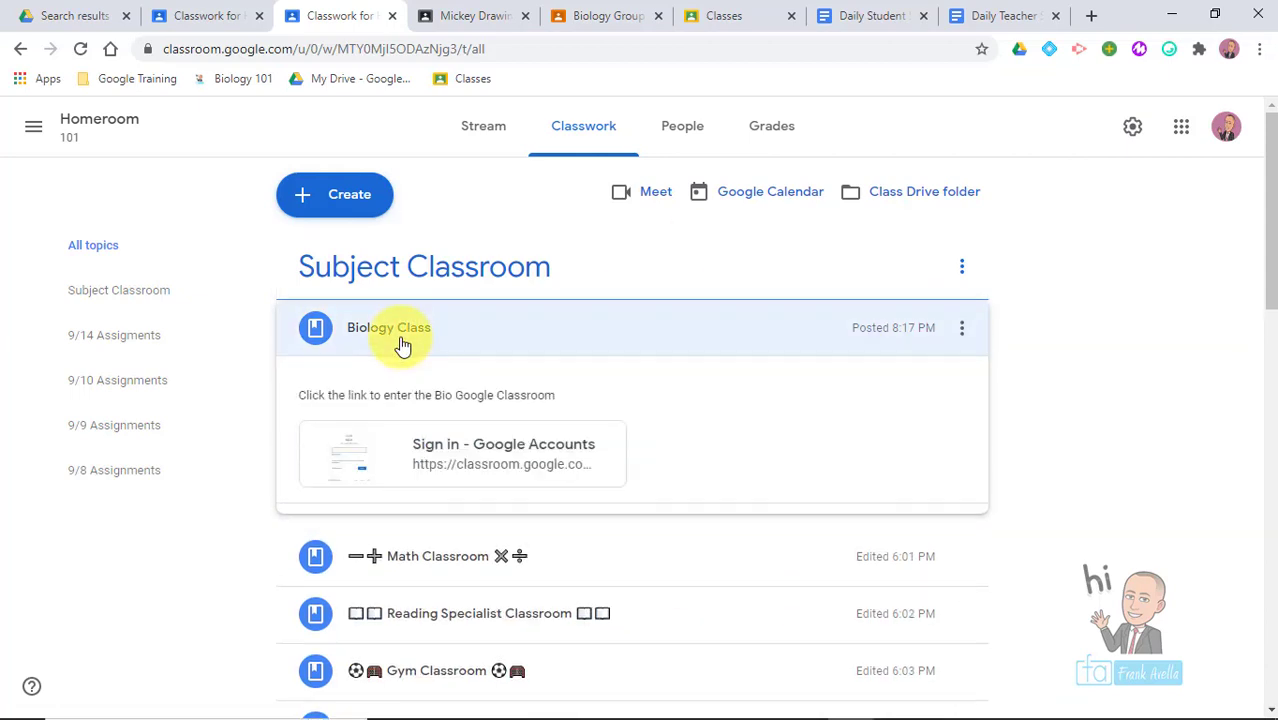
{"action": "left_click", "coordinate": [480, 446]}
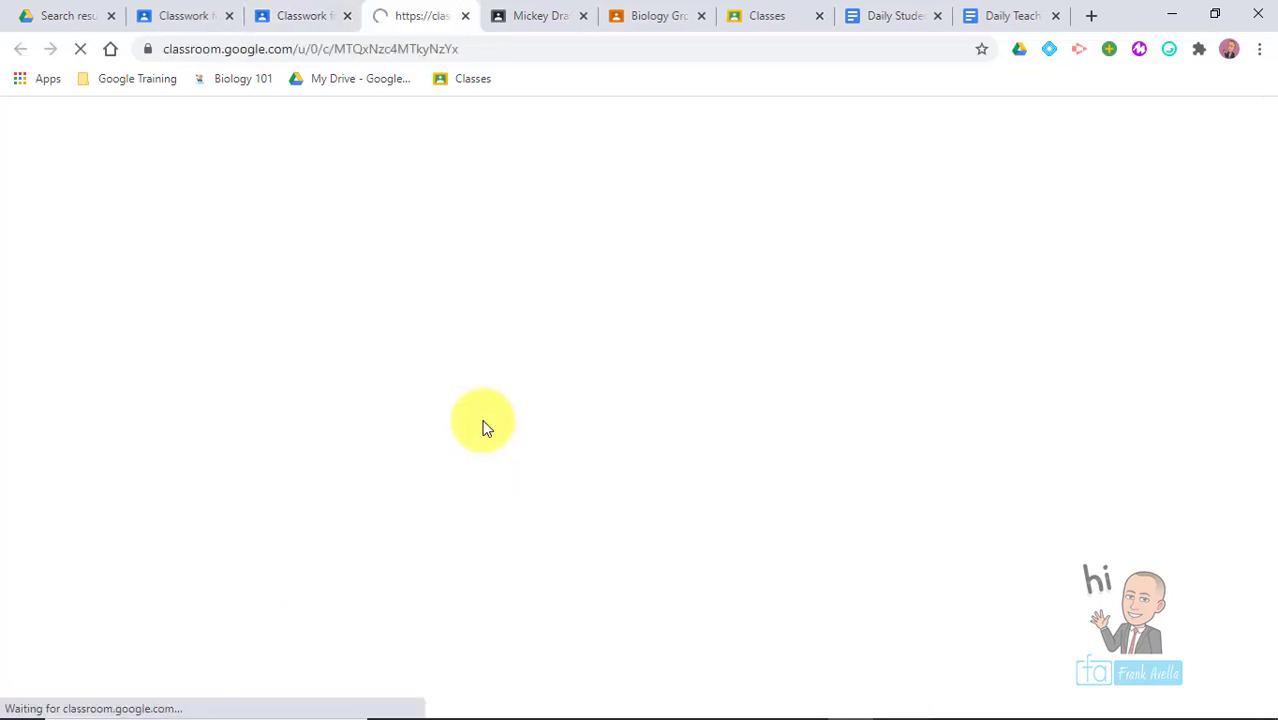
{"action": "left_click", "coordinate": [195, 13]}
{"action": "left_click", "coordinate": [310, 28]}
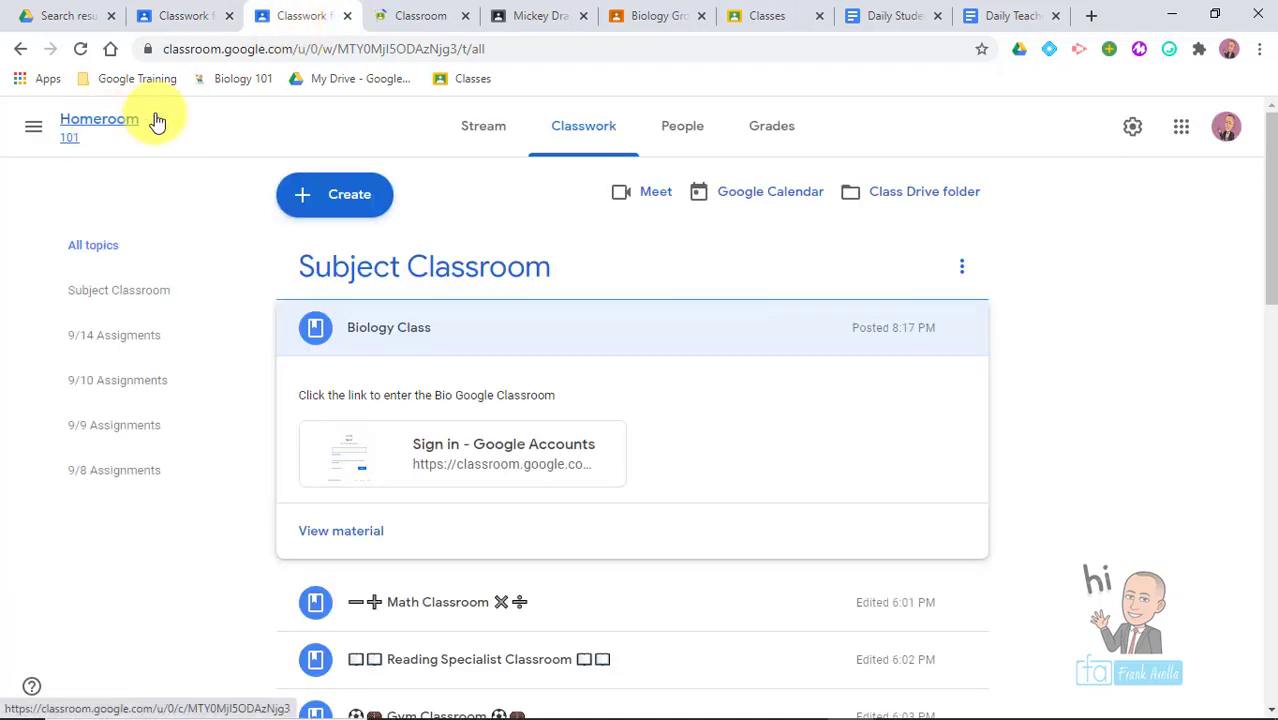
{"action": "left_click", "coordinate": [400, 29]}
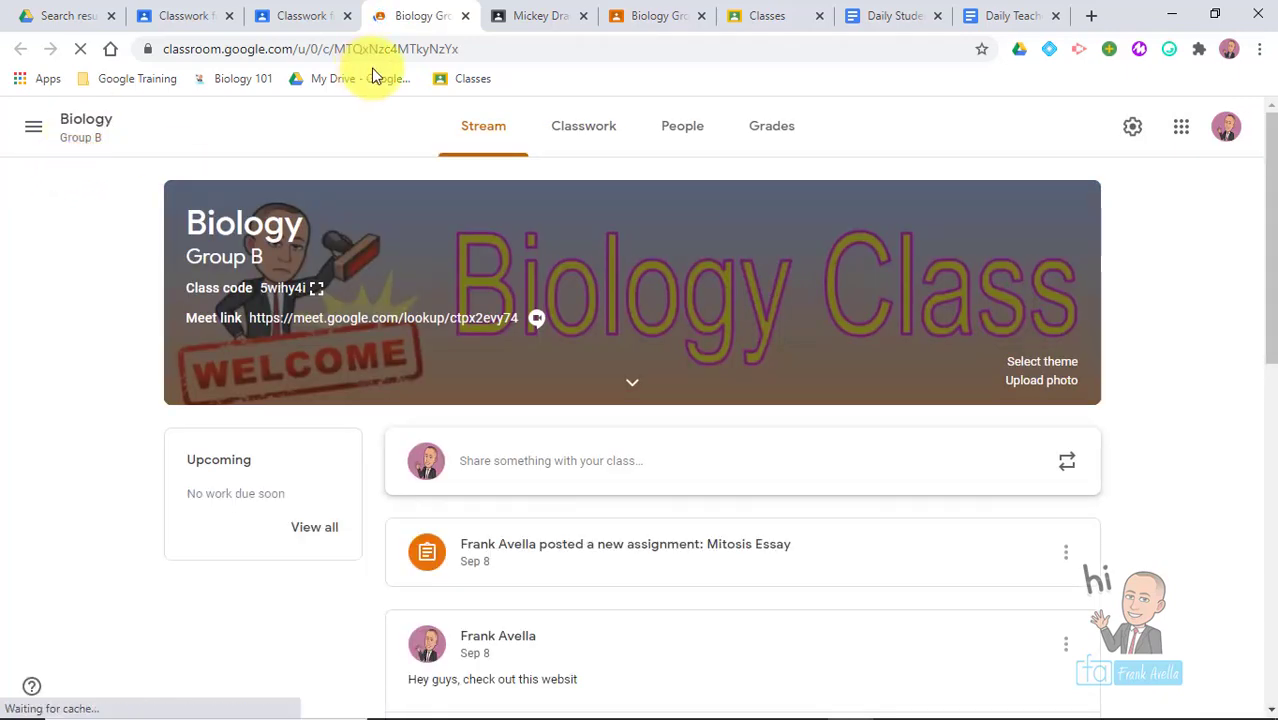
{"action": "left_click", "coordinate": [466, 17]}
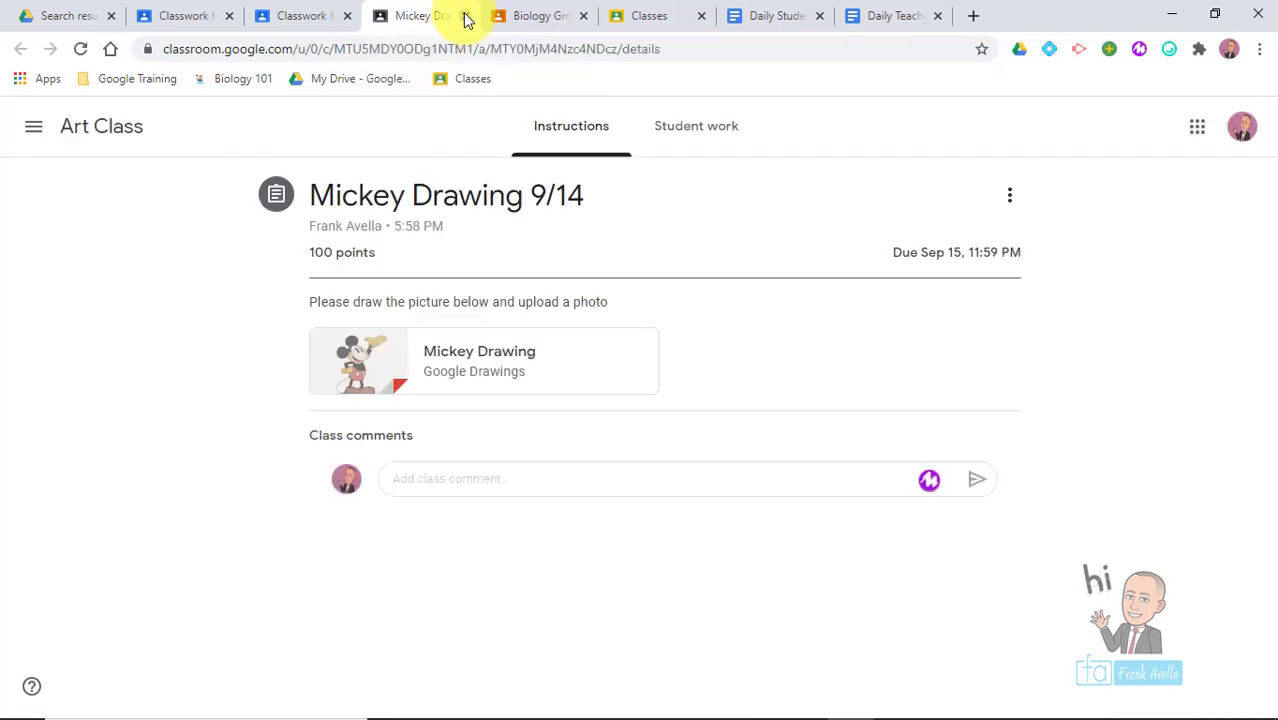
- View the Art Mickey Drawing 9/14 entry under 9/14 Assigments in Homeroom 101 and the original Mickey Drawing 9/14 assignment in Art Class
{"action": "left_click", "coordinate": [300, 16]}
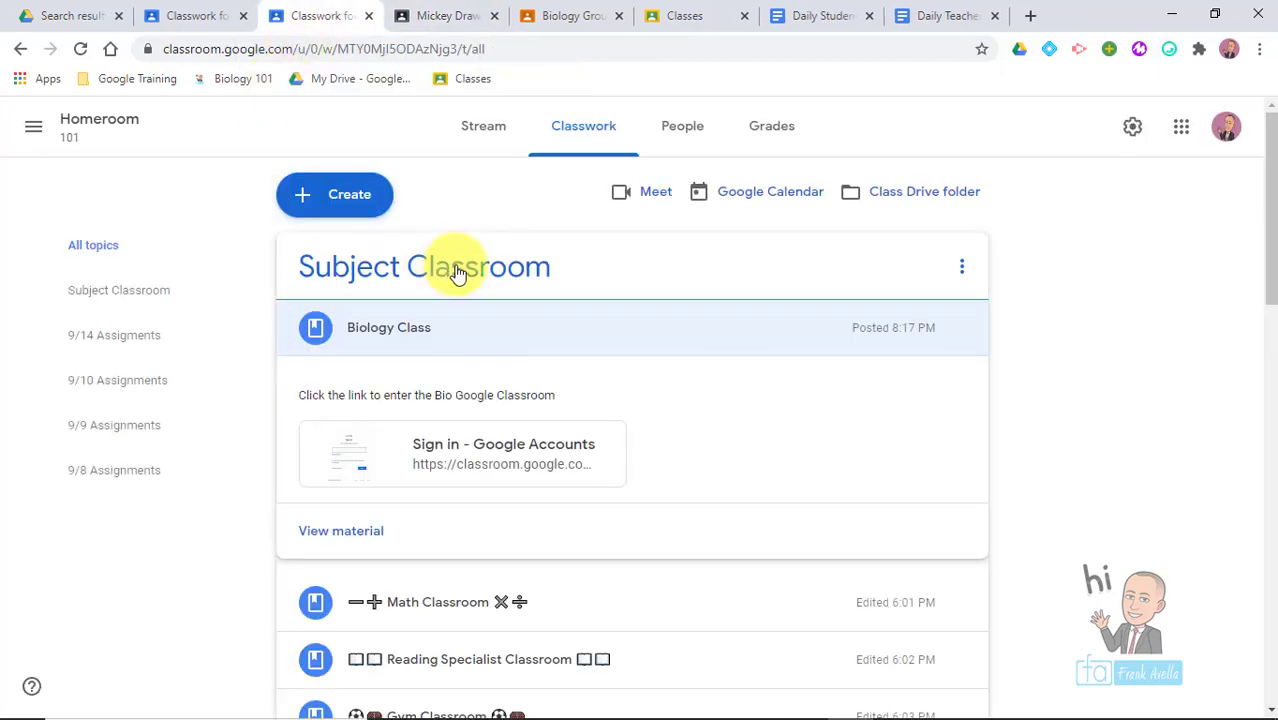
{"action": "left_click_drag", "start_coordinate": [1260, 214], "coordinate": [1270, 388]}
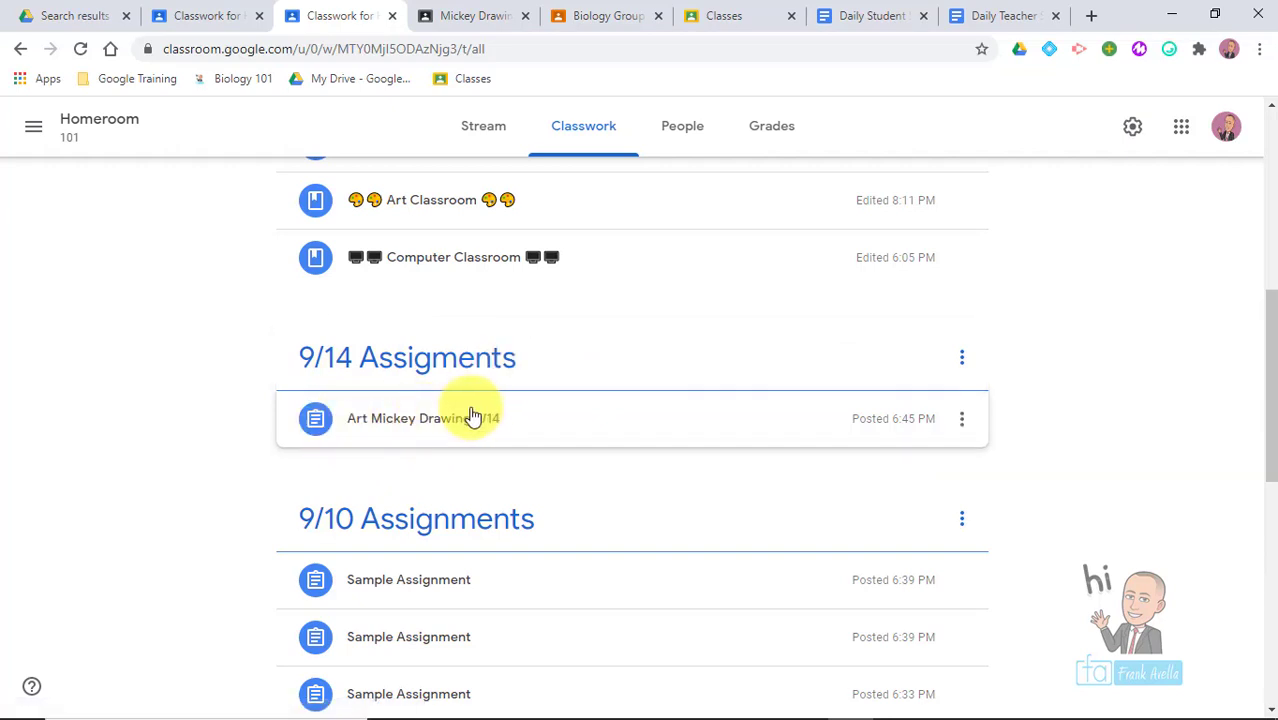
{"action": "left_click", "coordinate": [400, 417]}
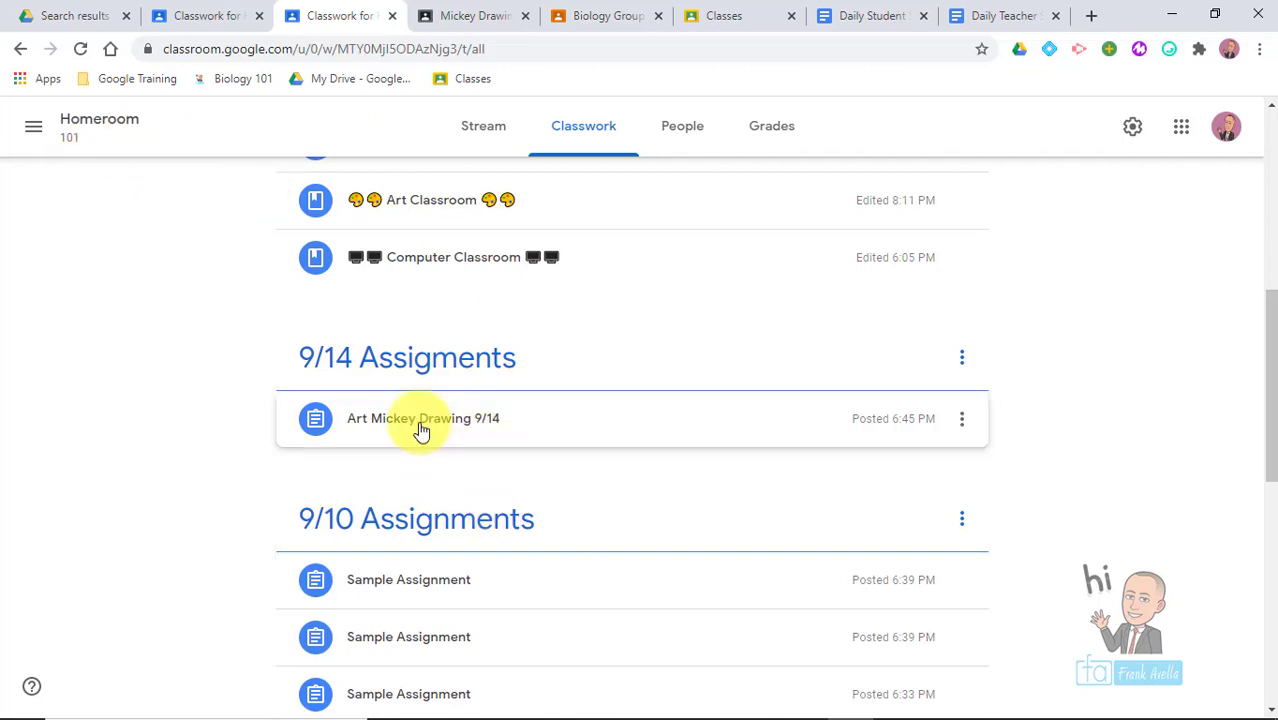
{"action": "left_click", "coordinate": [476, 14]}
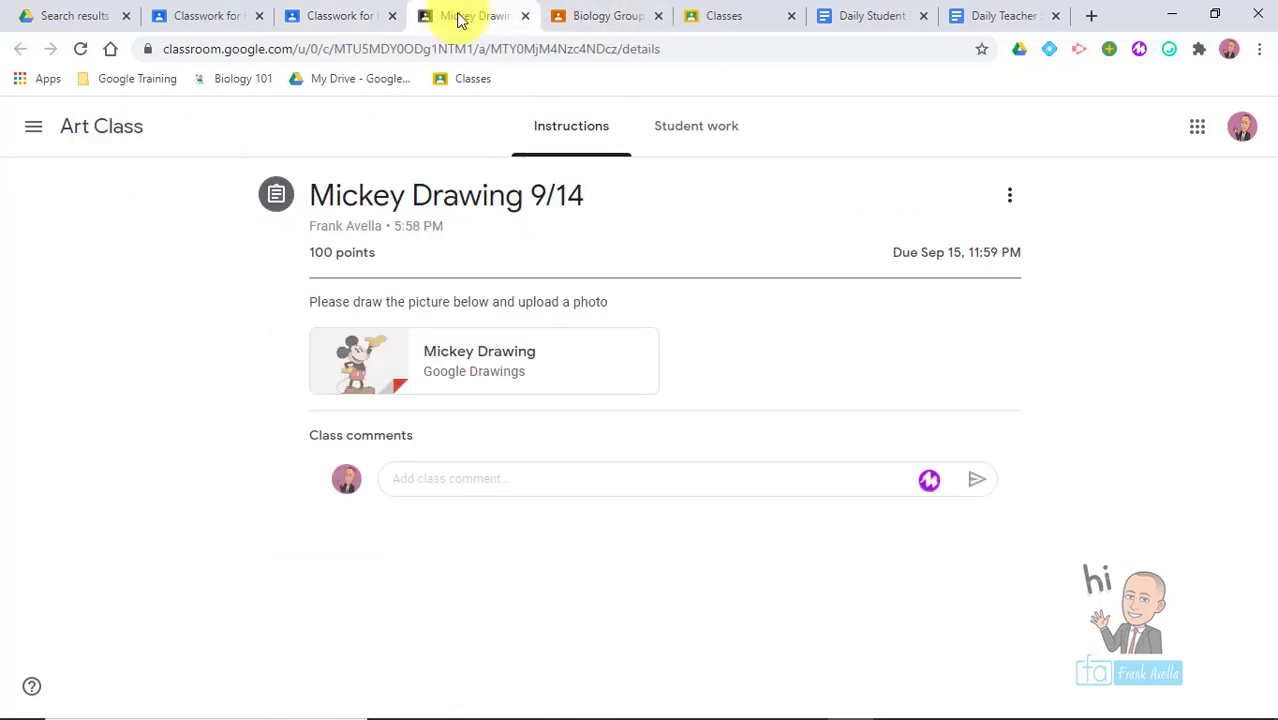
{"action": "left_click", "coordinate": [33, 129]}
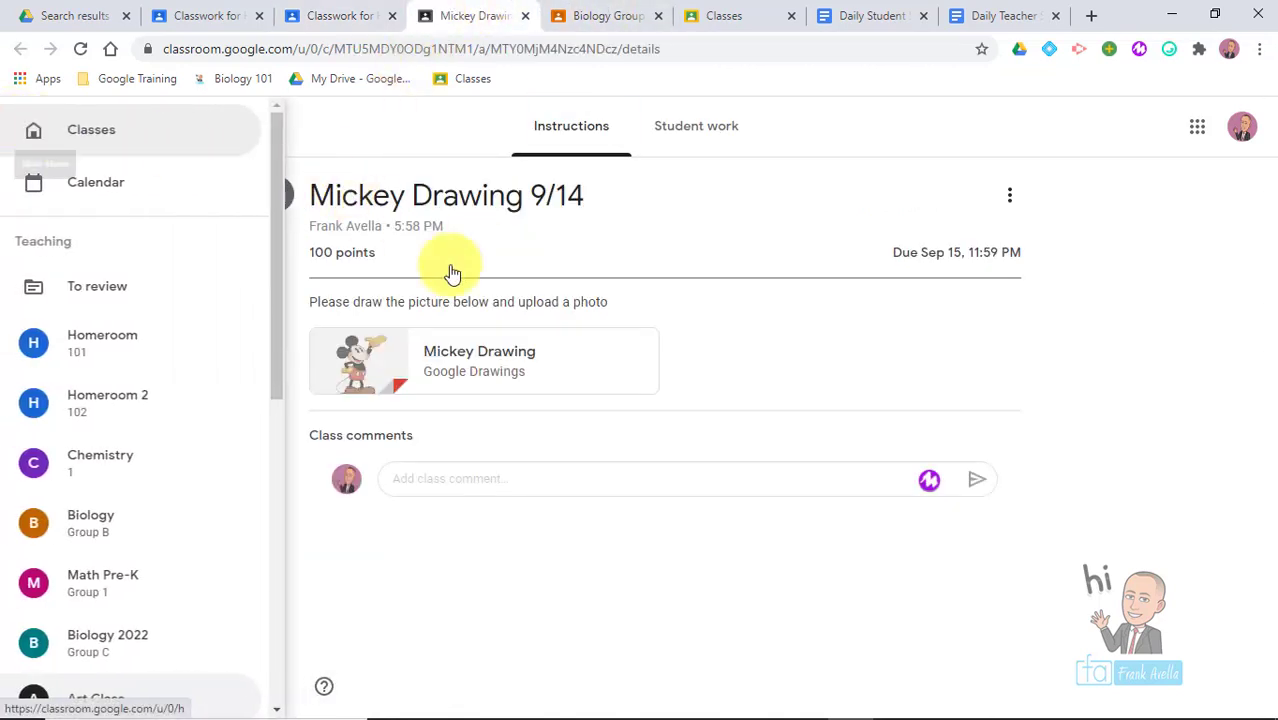
{"action": "left_click", "coordinate": [420, 138]}
{"action": "left_click", "coordinate": [30, 132]}
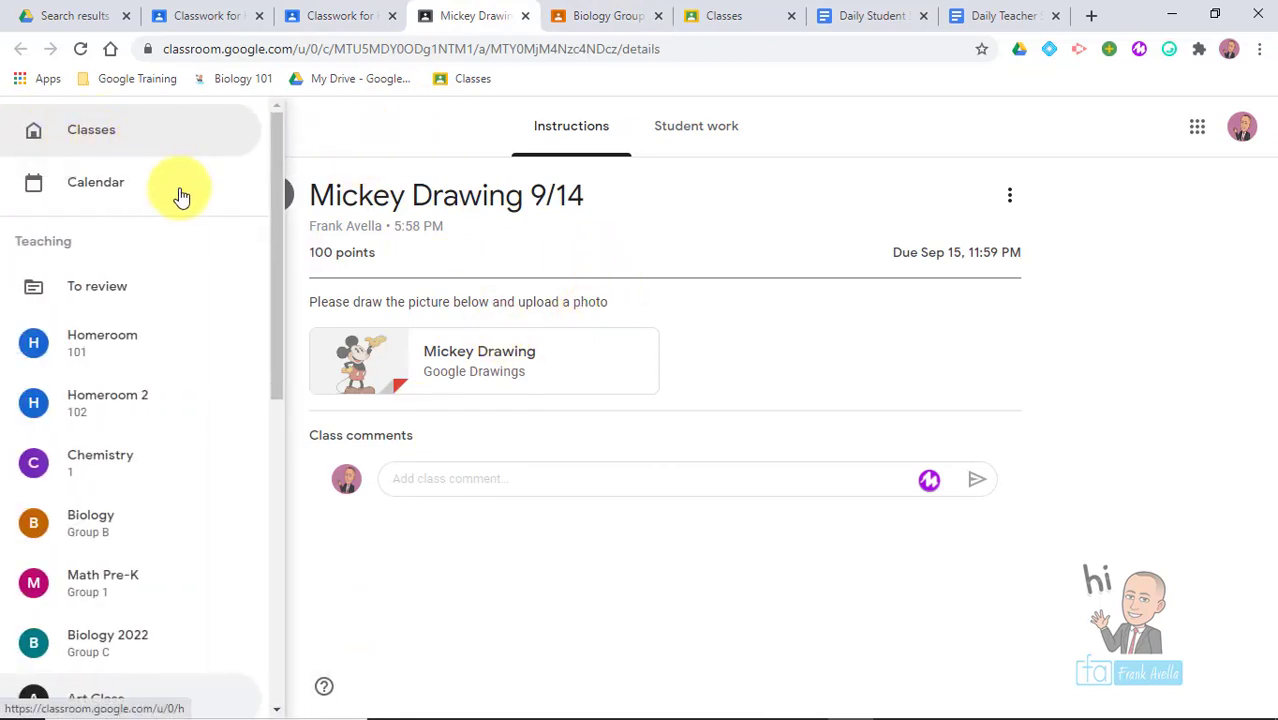
{"action": "left_click", "coordinate": [575, 594]}
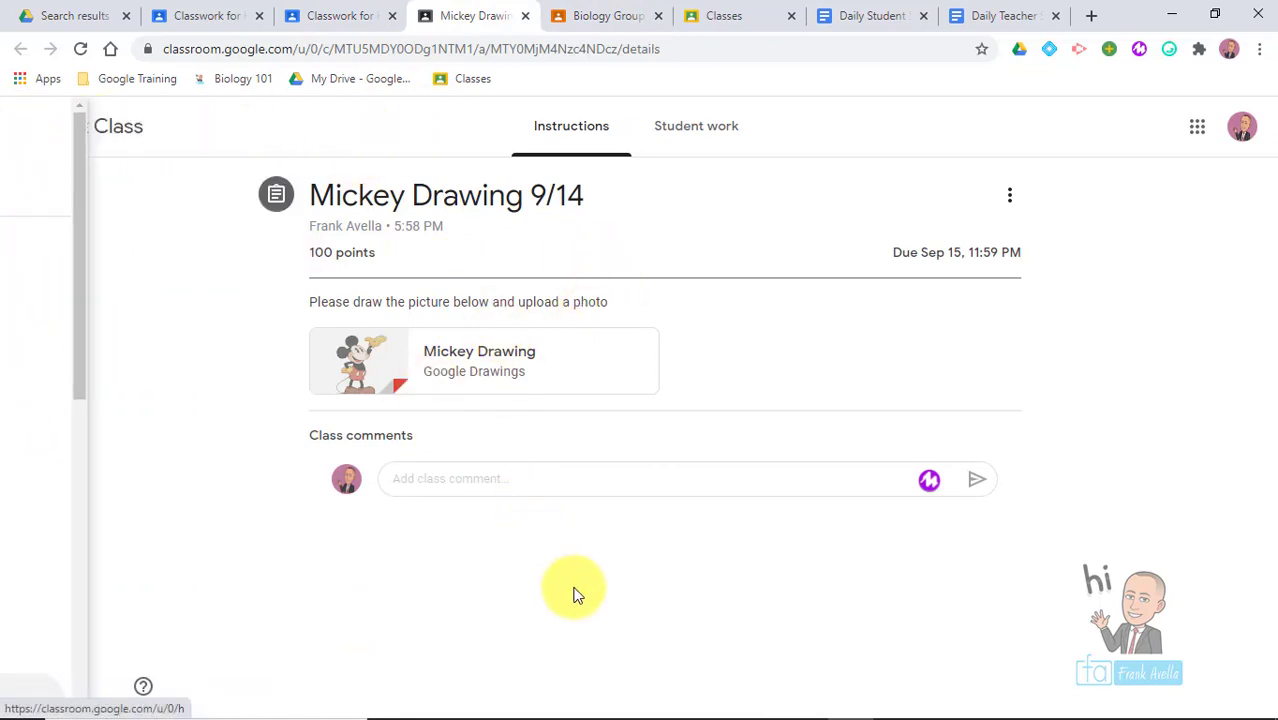
- View the student work and instructions of Mickey Drawing 9/14 and the 9/14 Assigments topic in Homeroom 101
{"action": "left_click", "coordinate": [706, 132]}
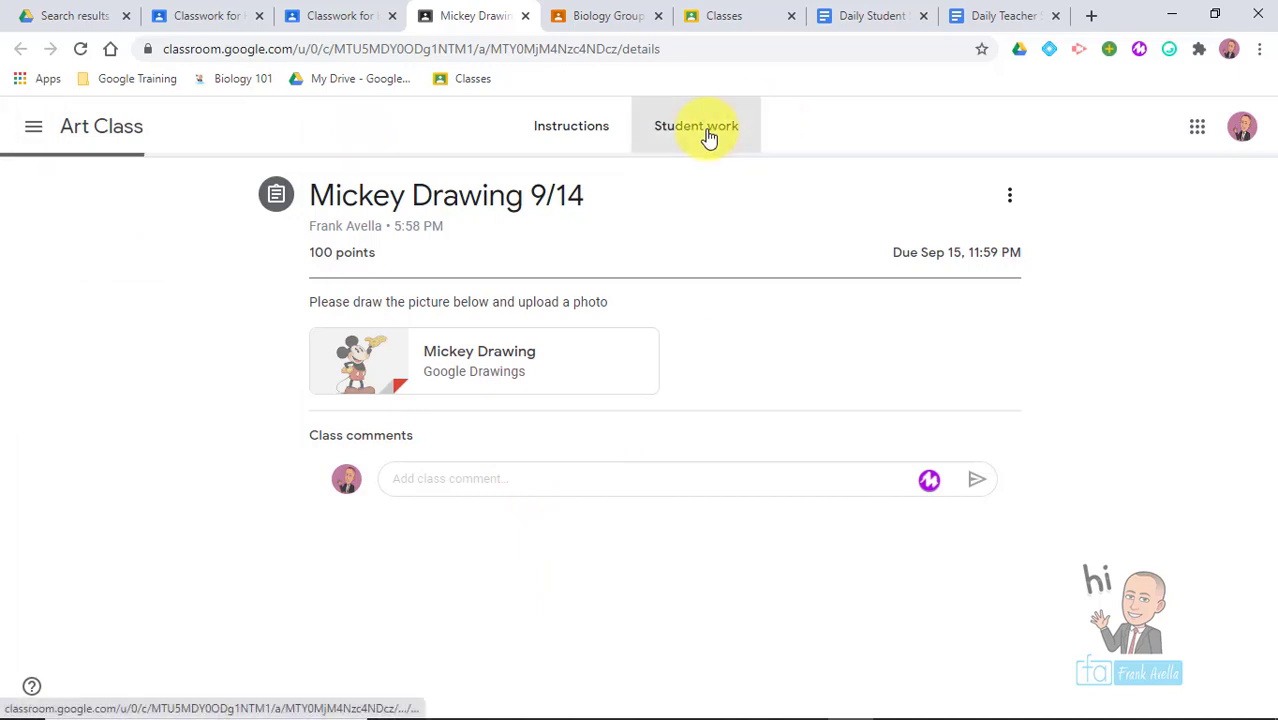
{"action": "left_click", "coordinate": [575, 134]}
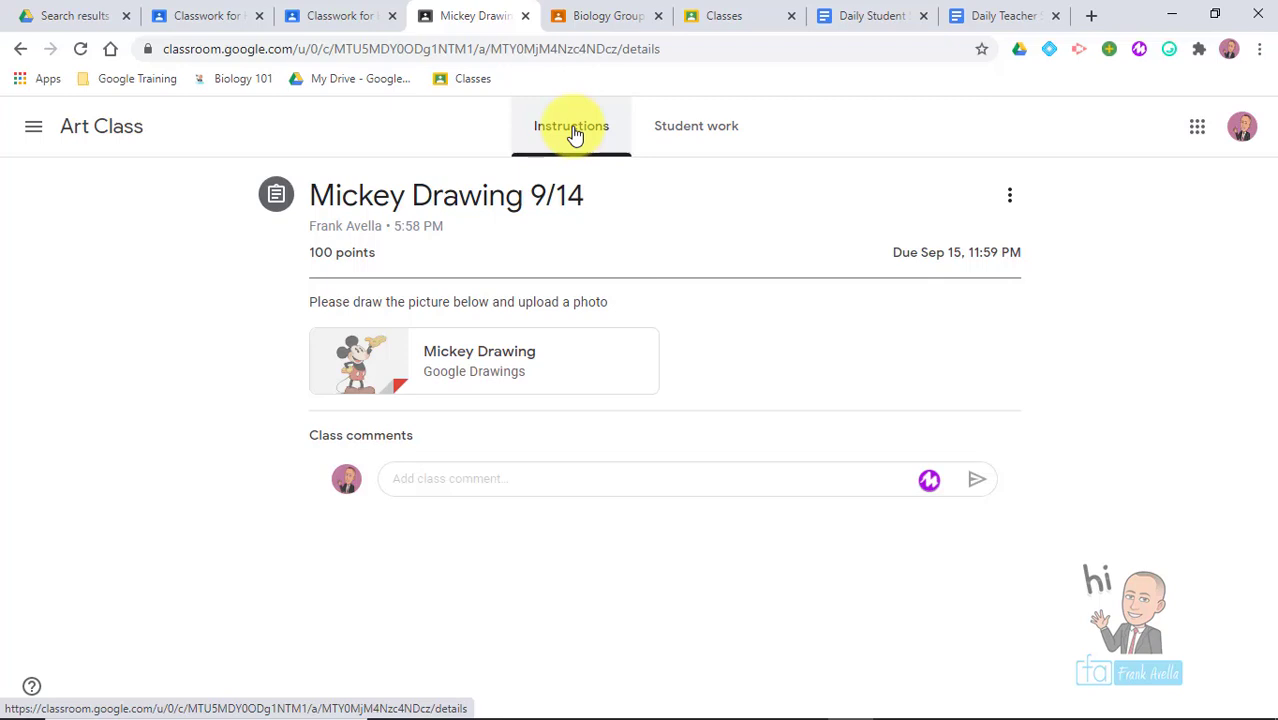
{"action": "left_click", "coordinate": [175, 10]}
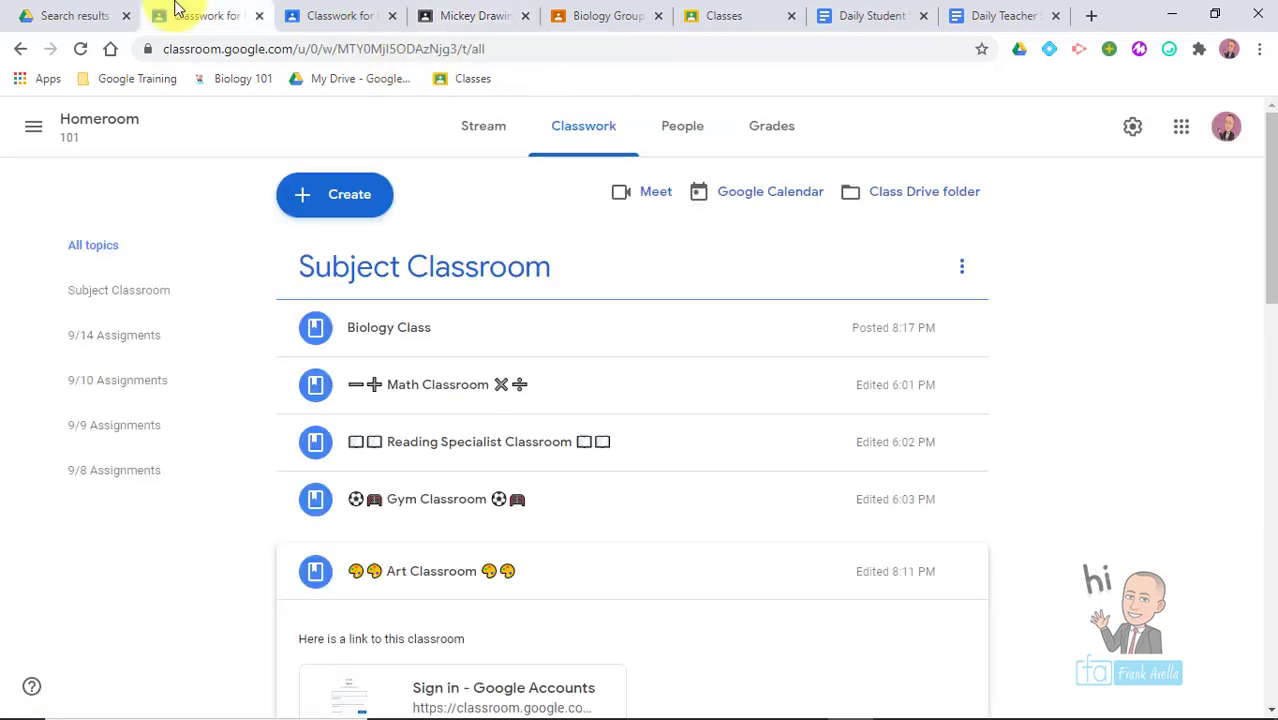
{"action": "left_click_drag", "start_coordinate": [1270, 185], "coordinate": [1264, 351]}
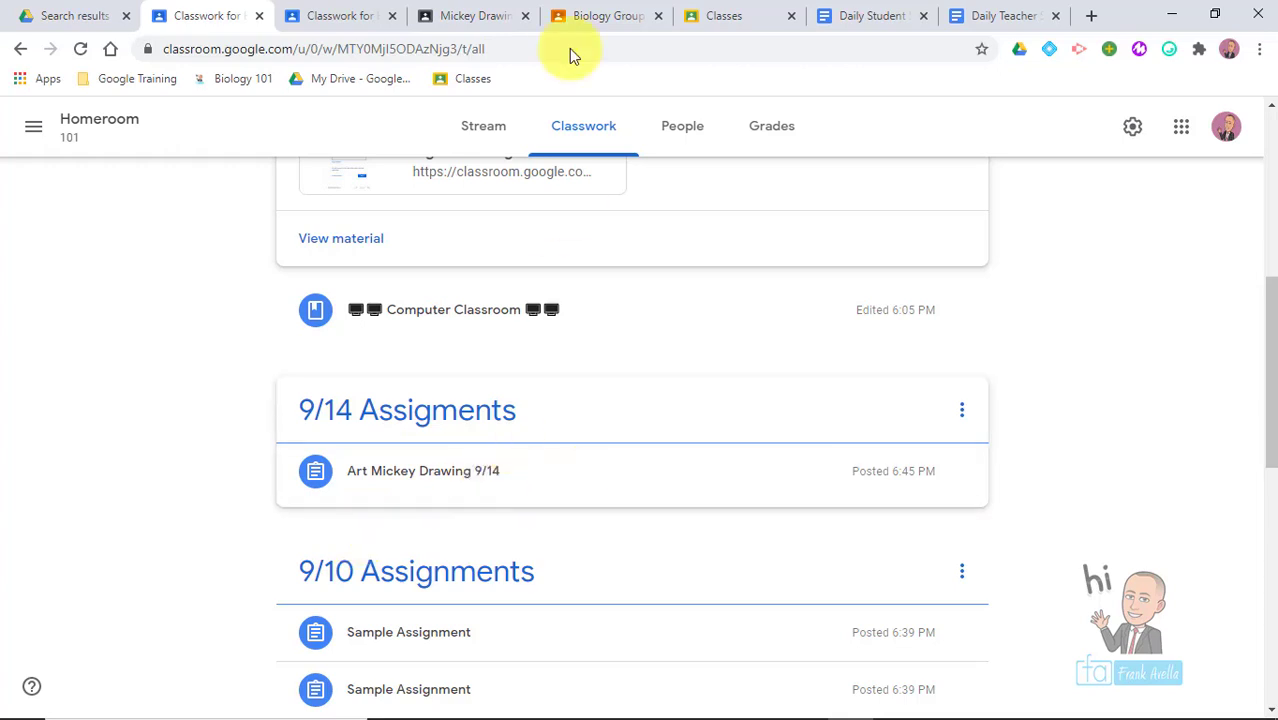
- Copy the link of the Scientist Research assignment under the Introduction topic in Biology Group B's classwork
{"action": "left_click", "coordinate": [565, 14]}
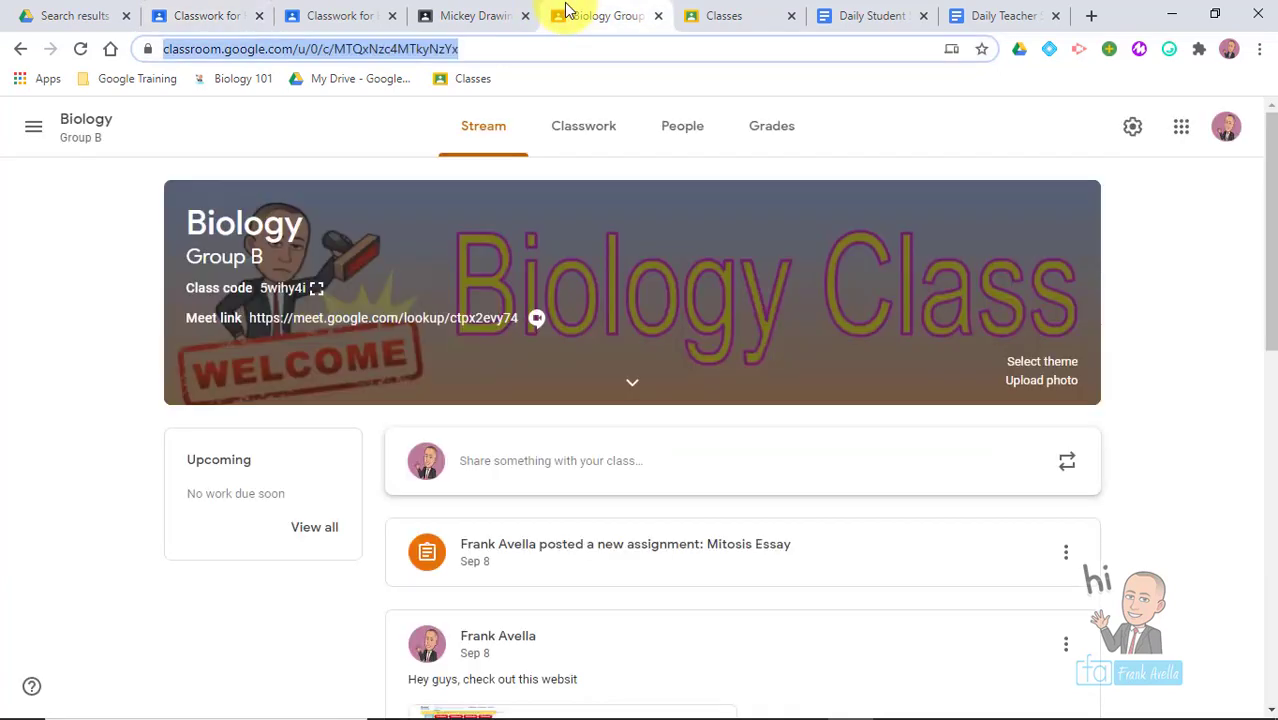
{"action": "left_click", "coordinate": [594, 155]}
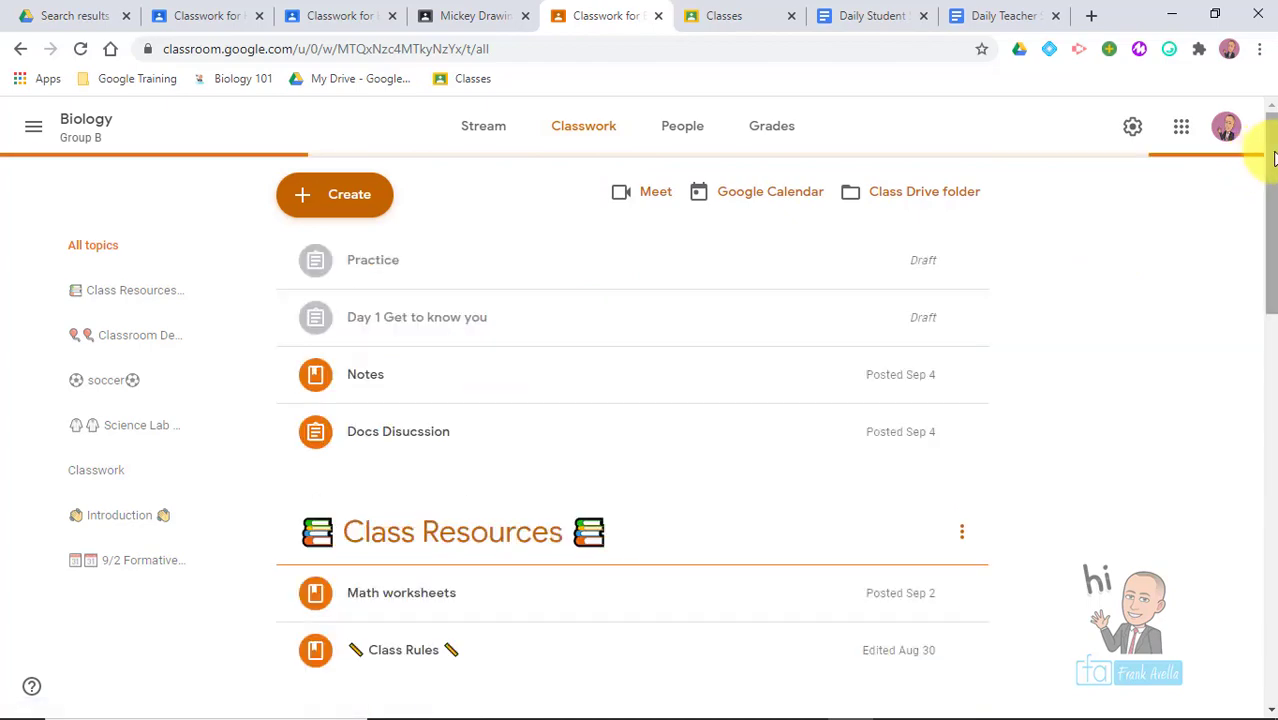
{"action": "left_click_drag", "start_coordinate": [1272, 157], "coordinate": [1262, 538]}
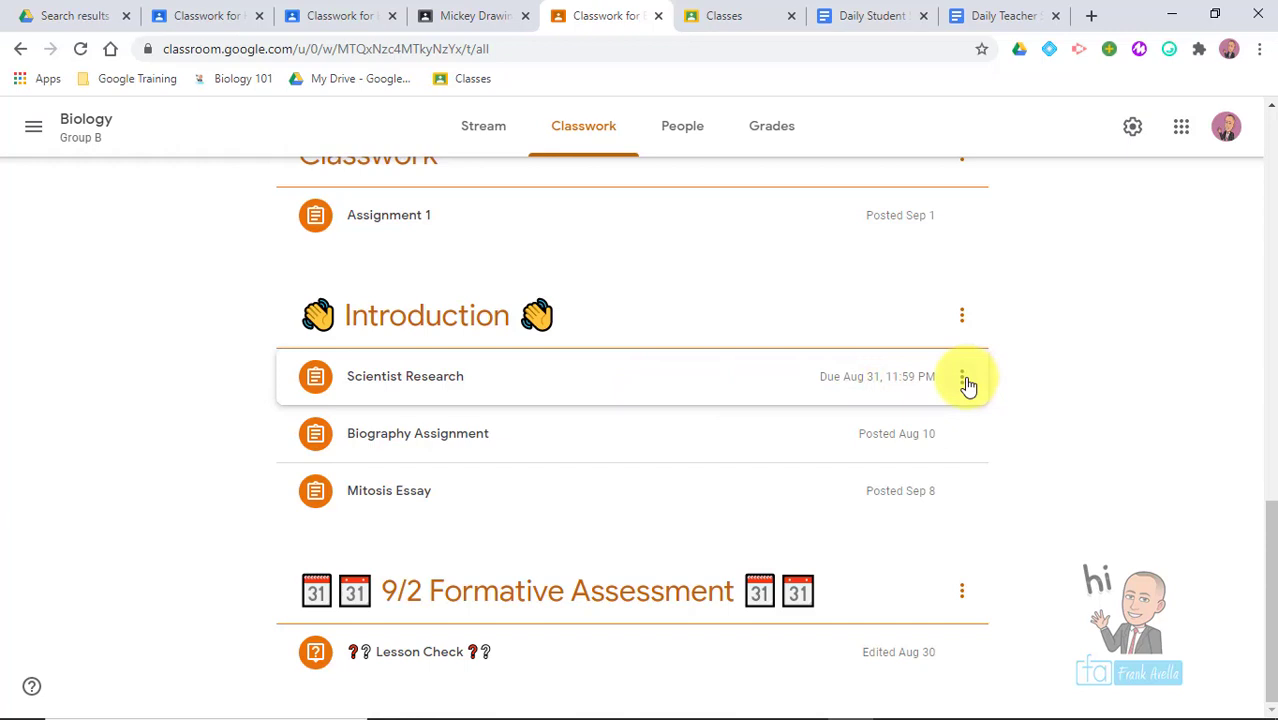
{"action": "left_click", "coordinate": [962, 380]}
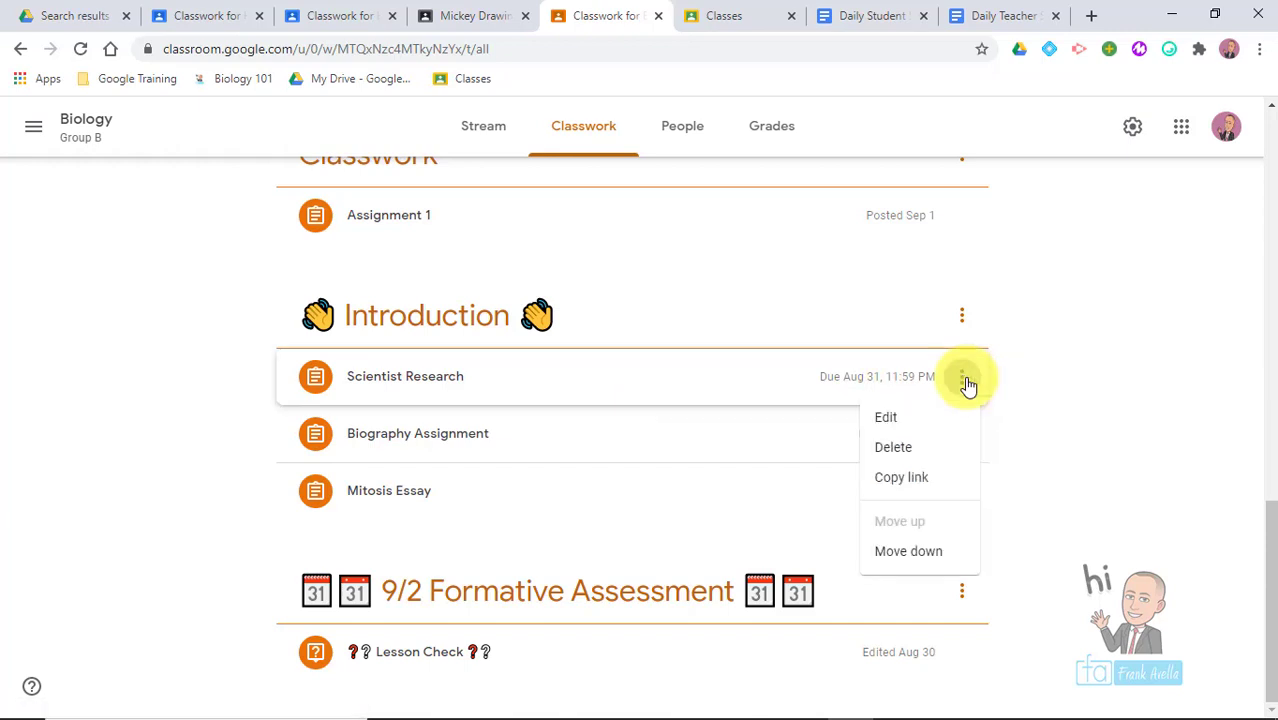
{"action": "left_click", "coordinate": [896, 480]}
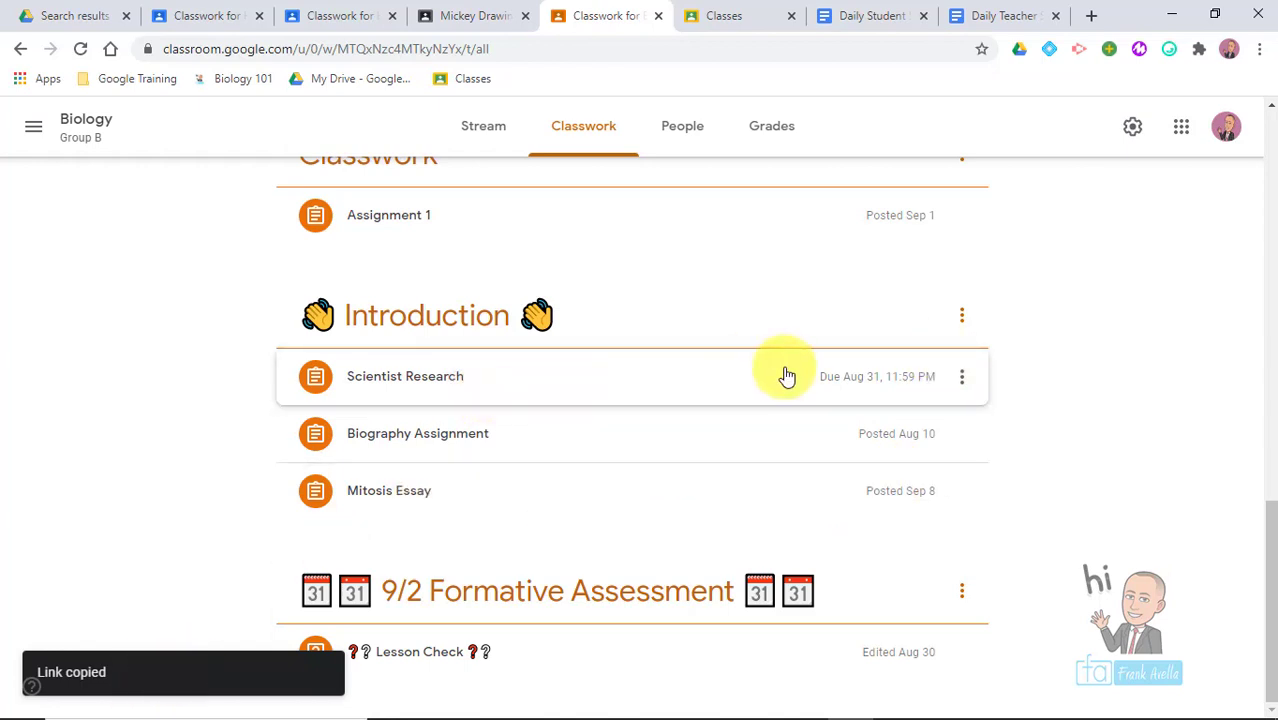
- Create a Homeroom 101 assignment titled "Science Research #1 (9/14)" with instructions "Please the work" and enter the copied Scientist Research link
{"action": "left_click", "coordinate": [210, 14]}
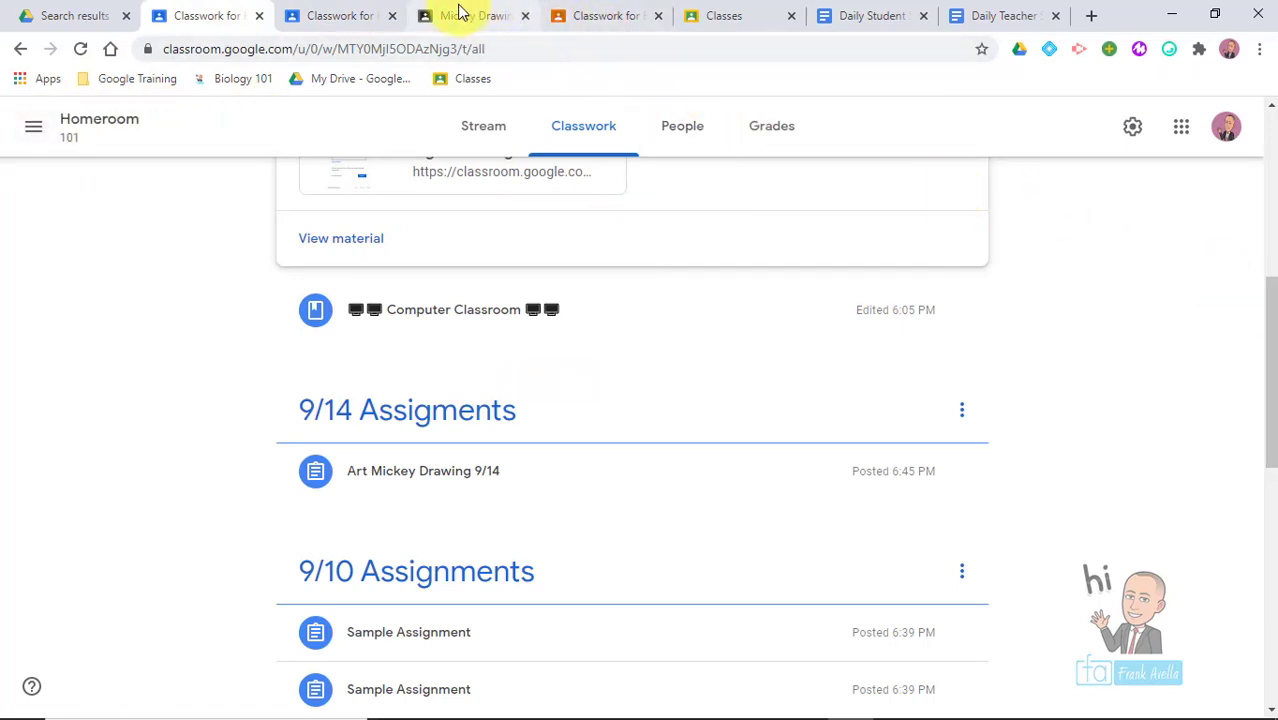
{"action": "left_click", "coordinate": [575, 14]}
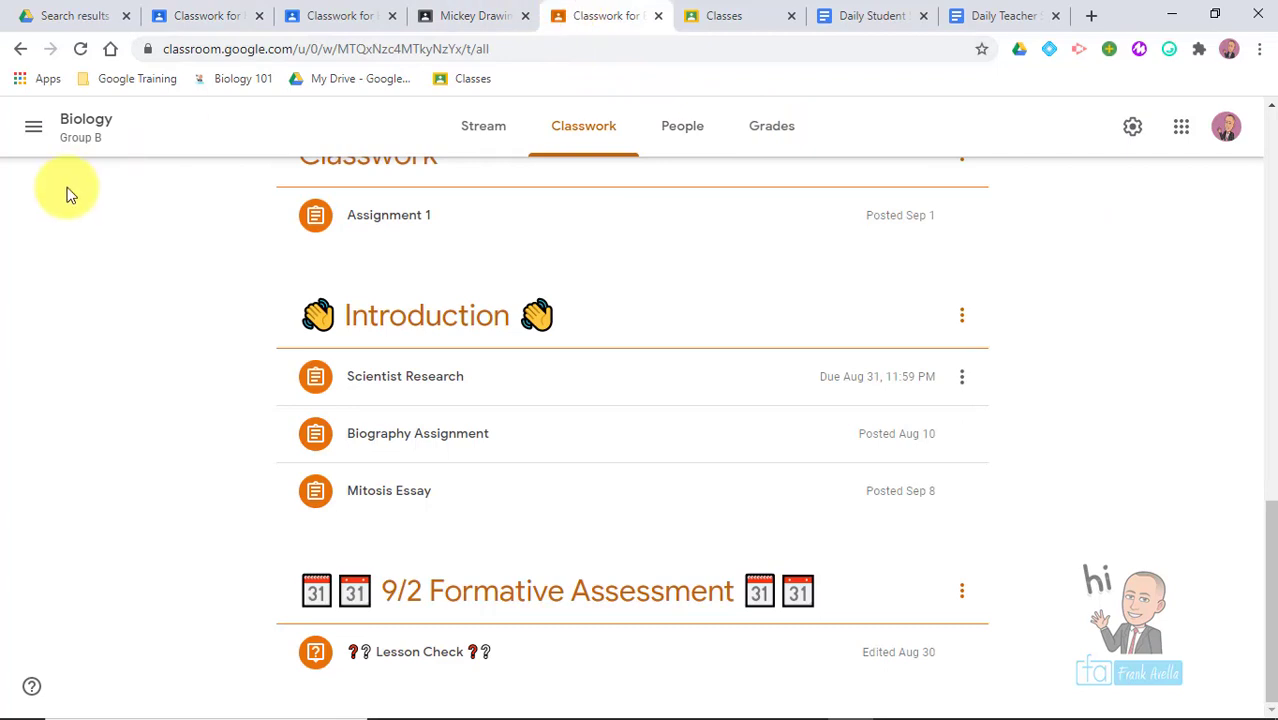
{"action": "left_click", "coordinate": [205, 14]}
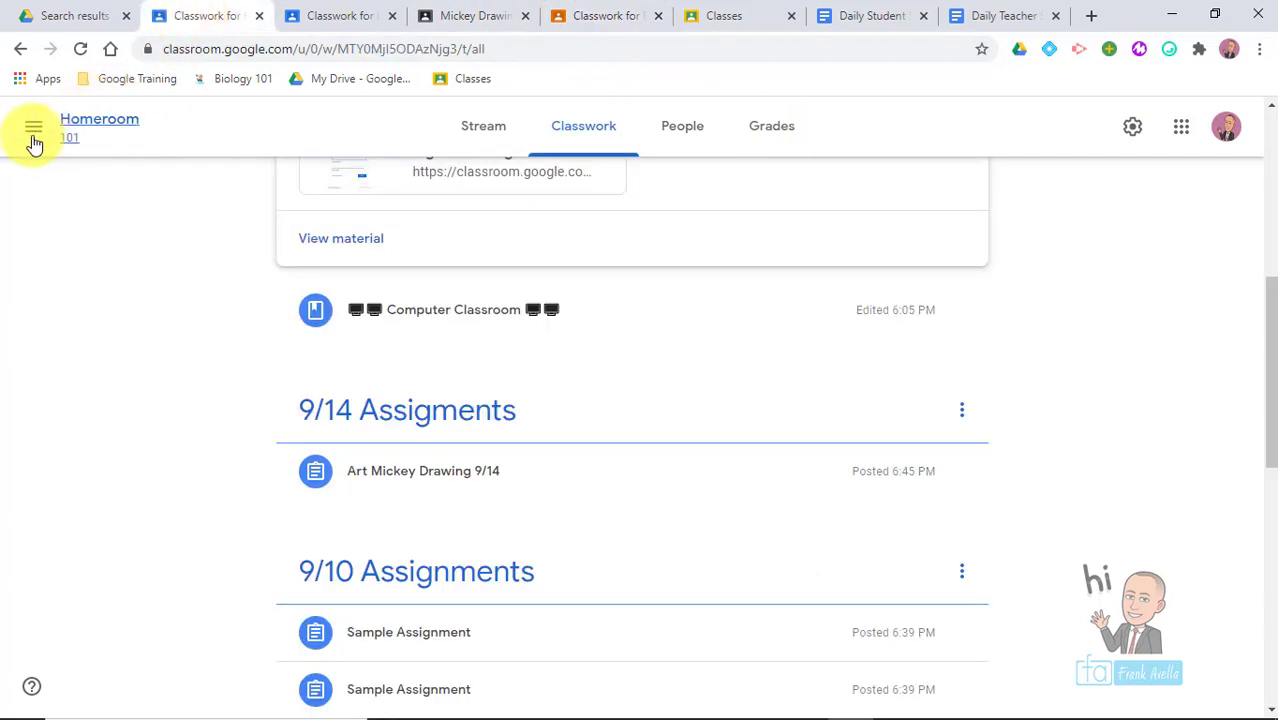
{"action": "scroll", "coordinate": [1266, 331], "scroll_direction": "up", "scroll_amount": 5}
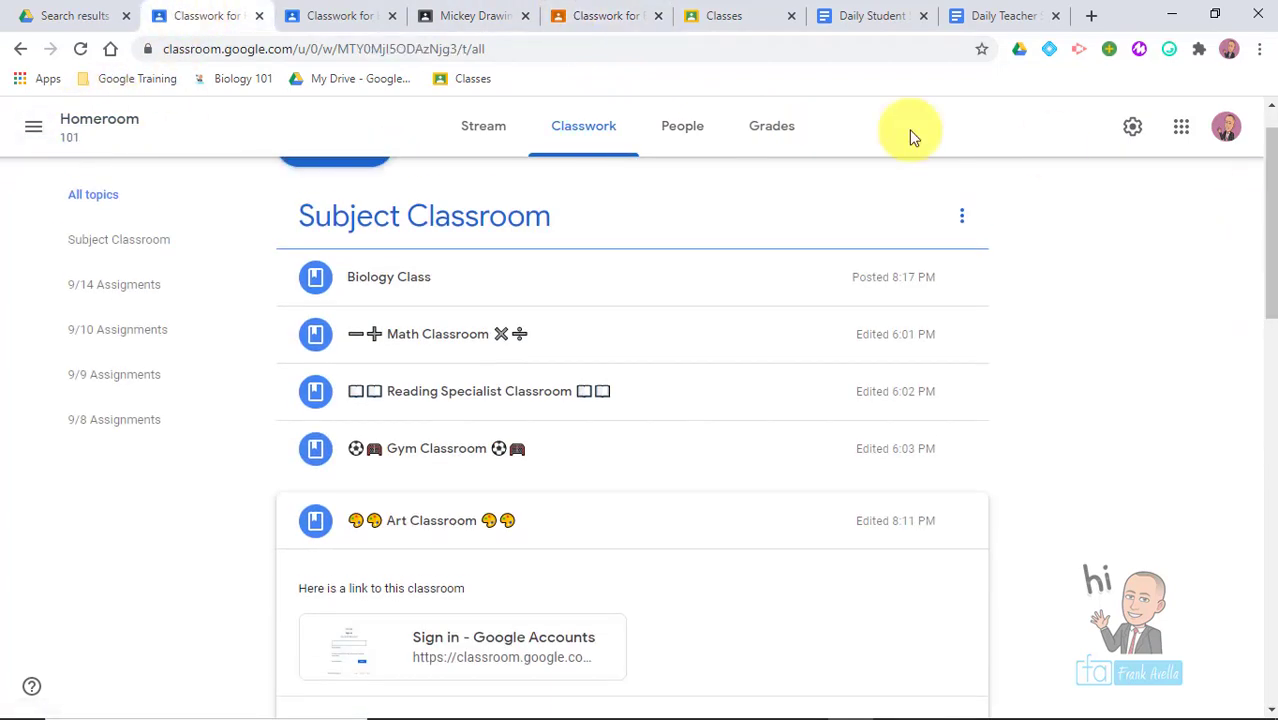
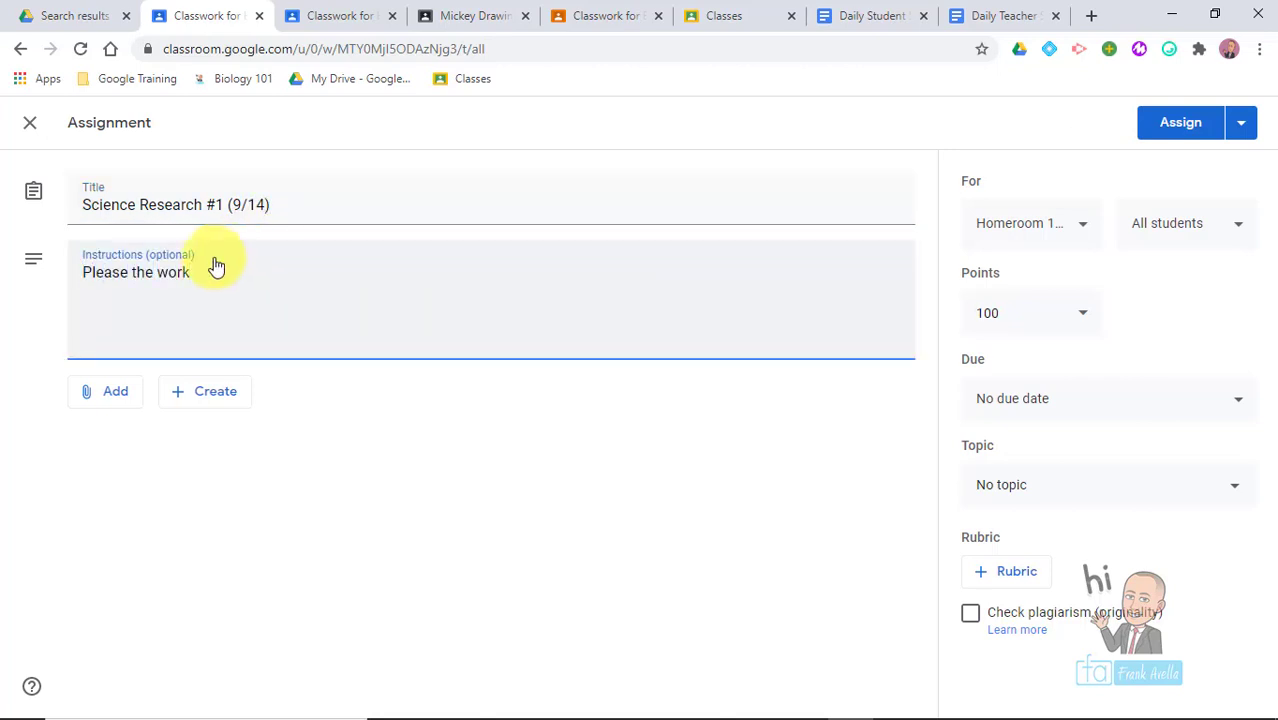
{"action": "left_click", "coordinate": [115, 403]}
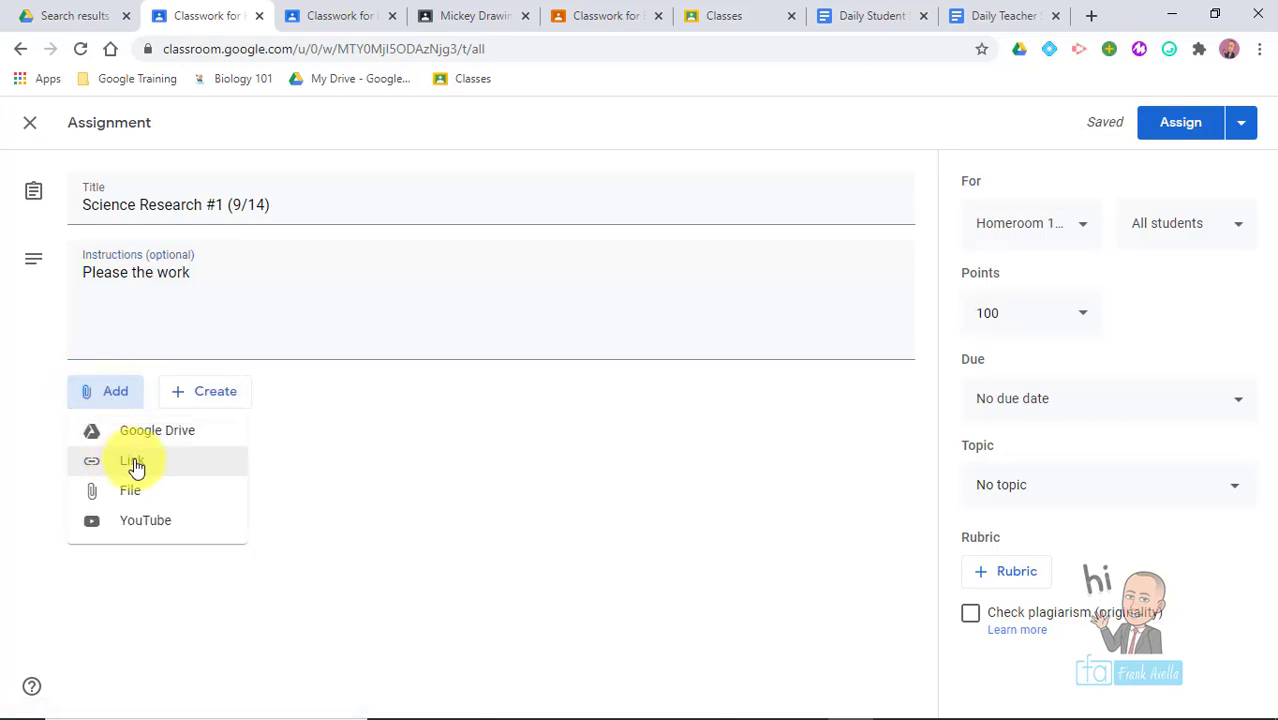
{"action": "left_click", "coordinate": [136, 466]}
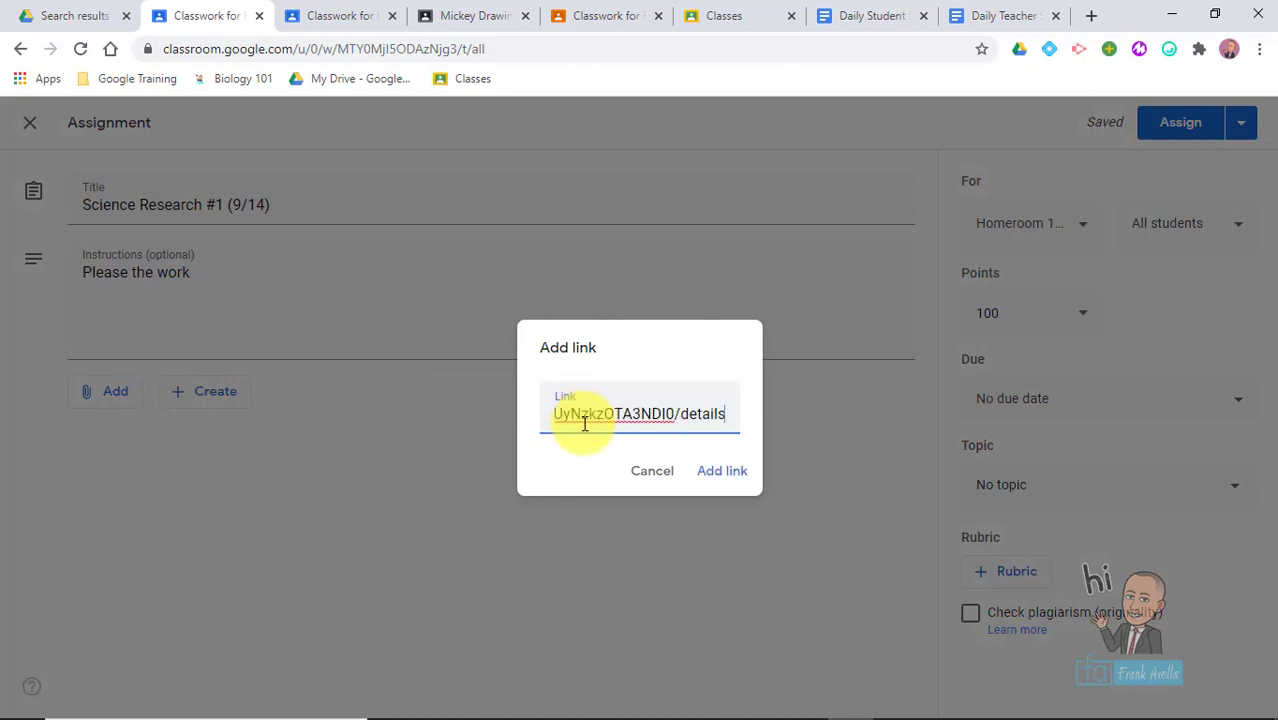
- Review where the Scientist Research link can be copied, in Biology Group B's classwork list and on the assignment's instructions page
{"action": "left_click", "coordinate": [600, 14]}
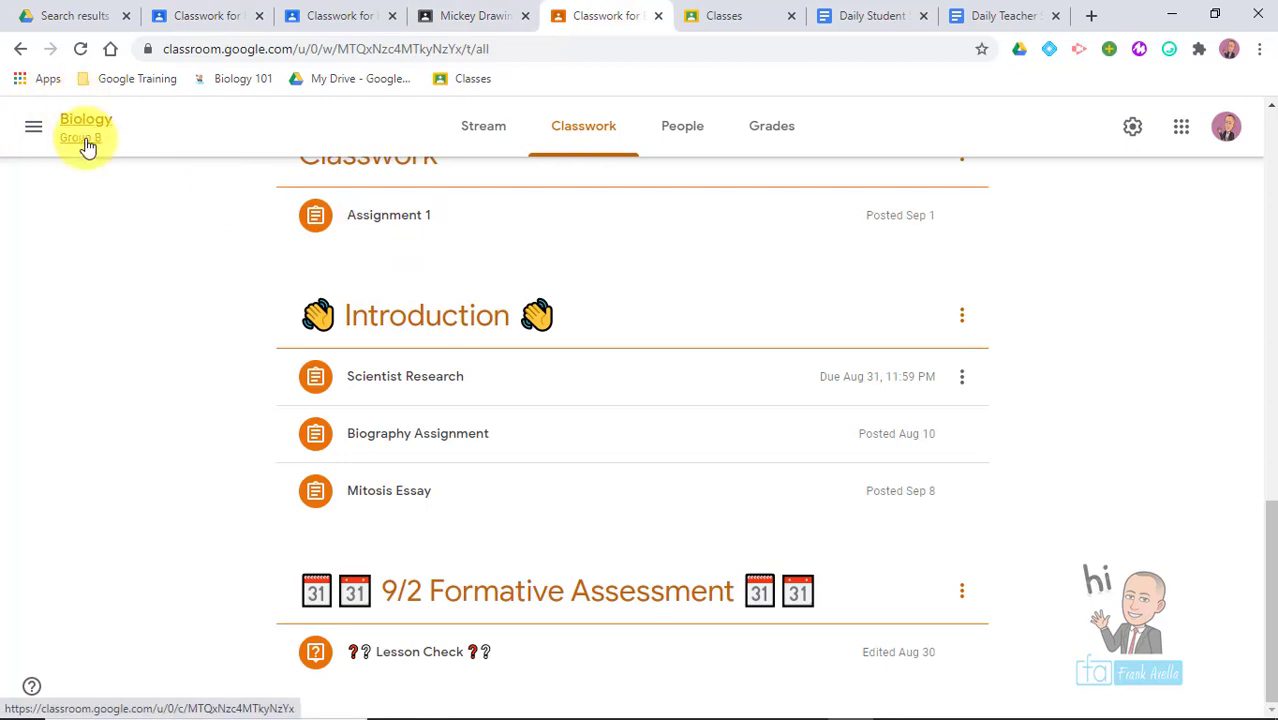
{"action": "left_click", "coordinate": [962, 380]}
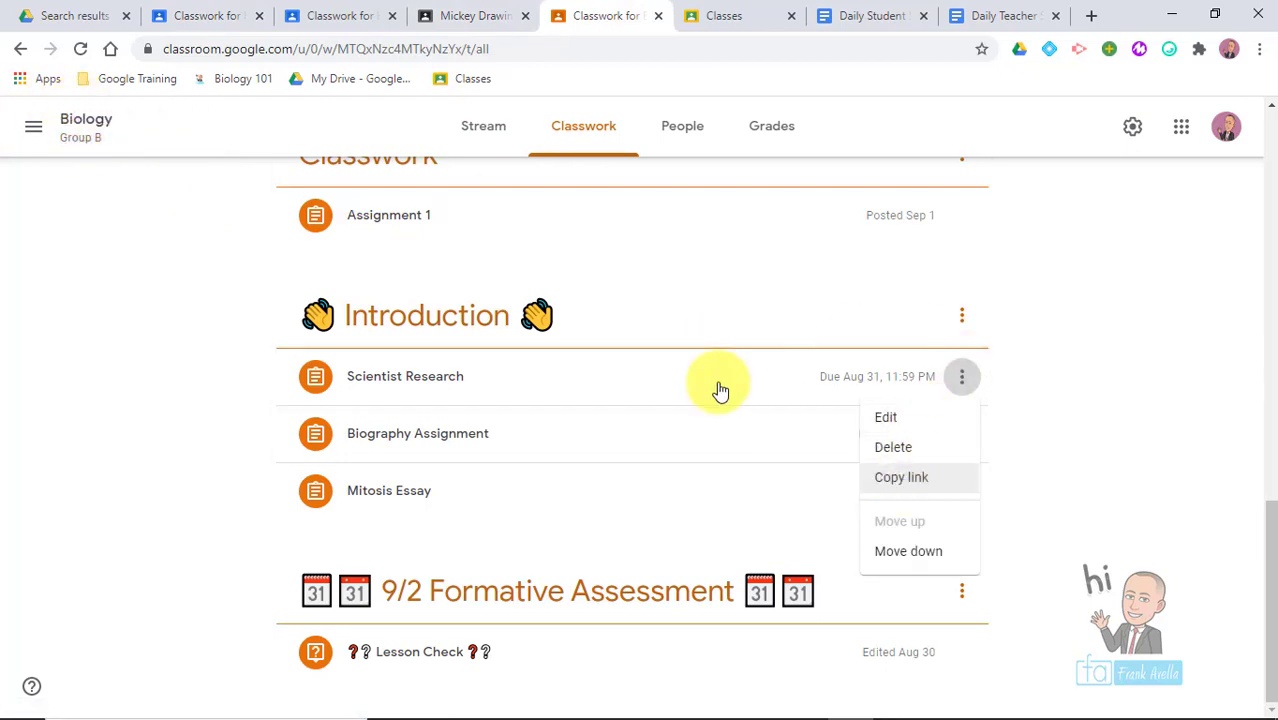
{"action": "left_click", "coordinate": [471, 390]}
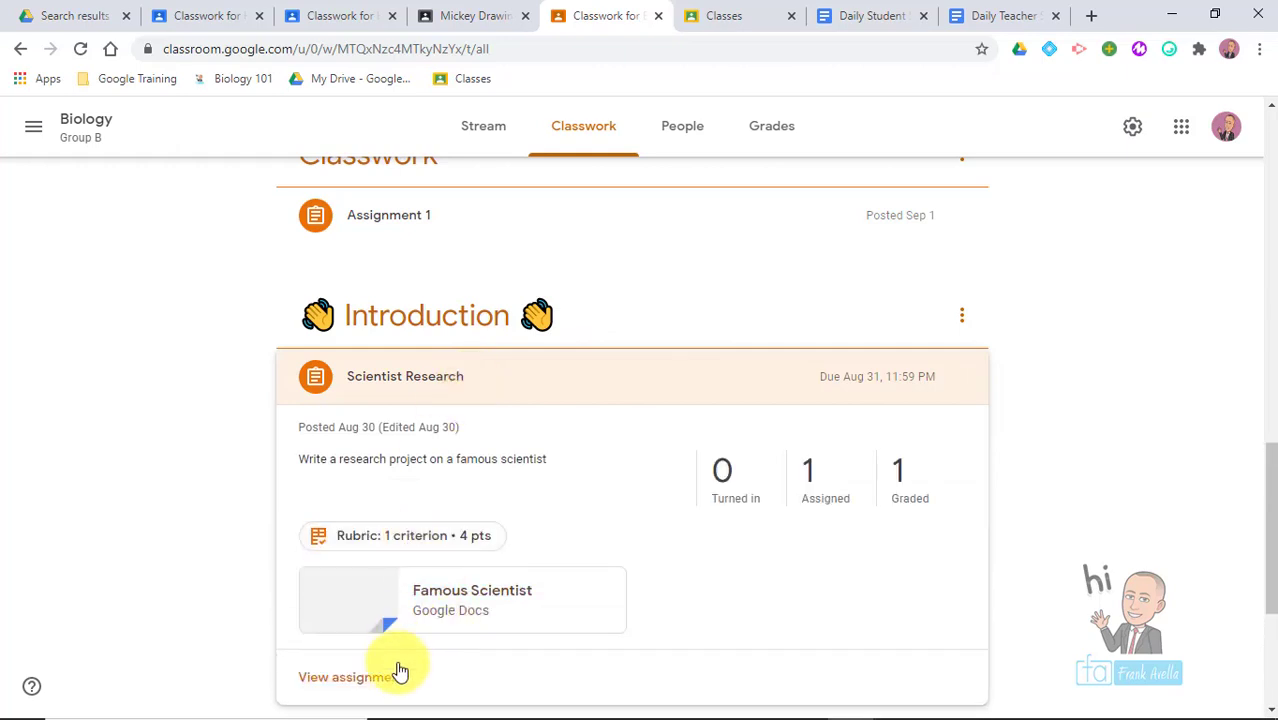
{"action": "left_click", "coordinate": [372, 689]}
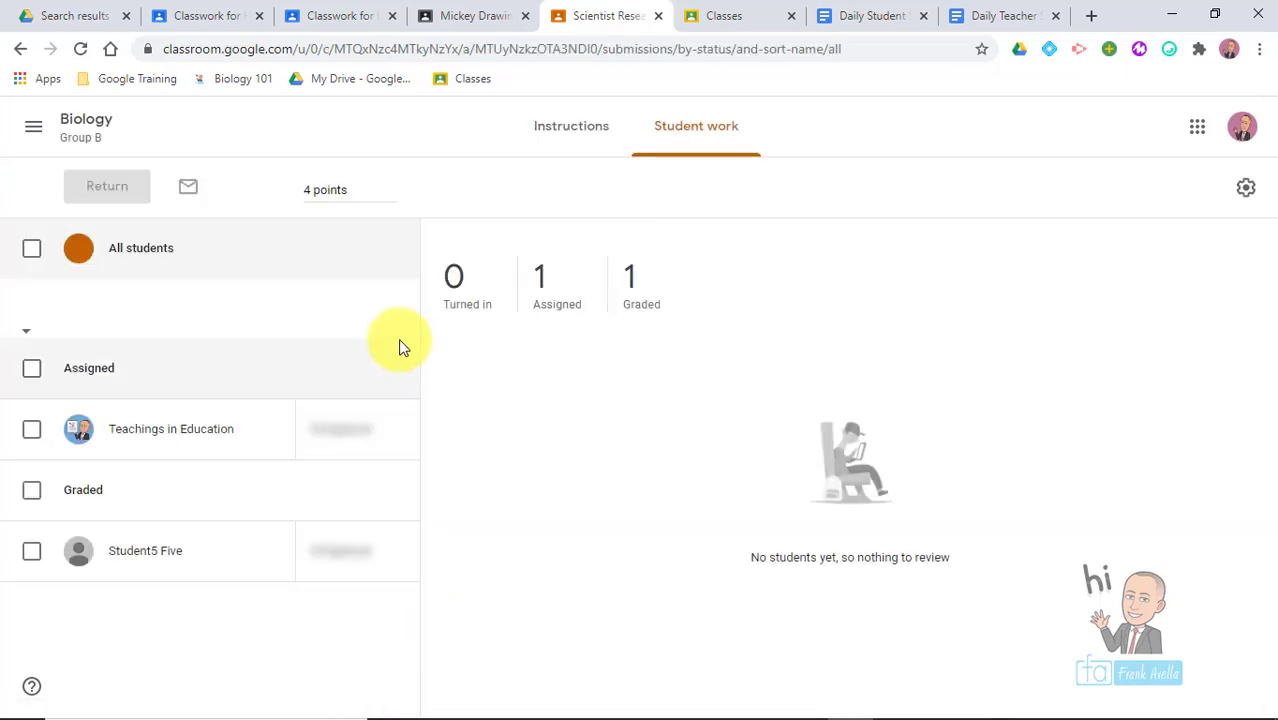
{"action": "left_click", "coordinate": [568, 146]}
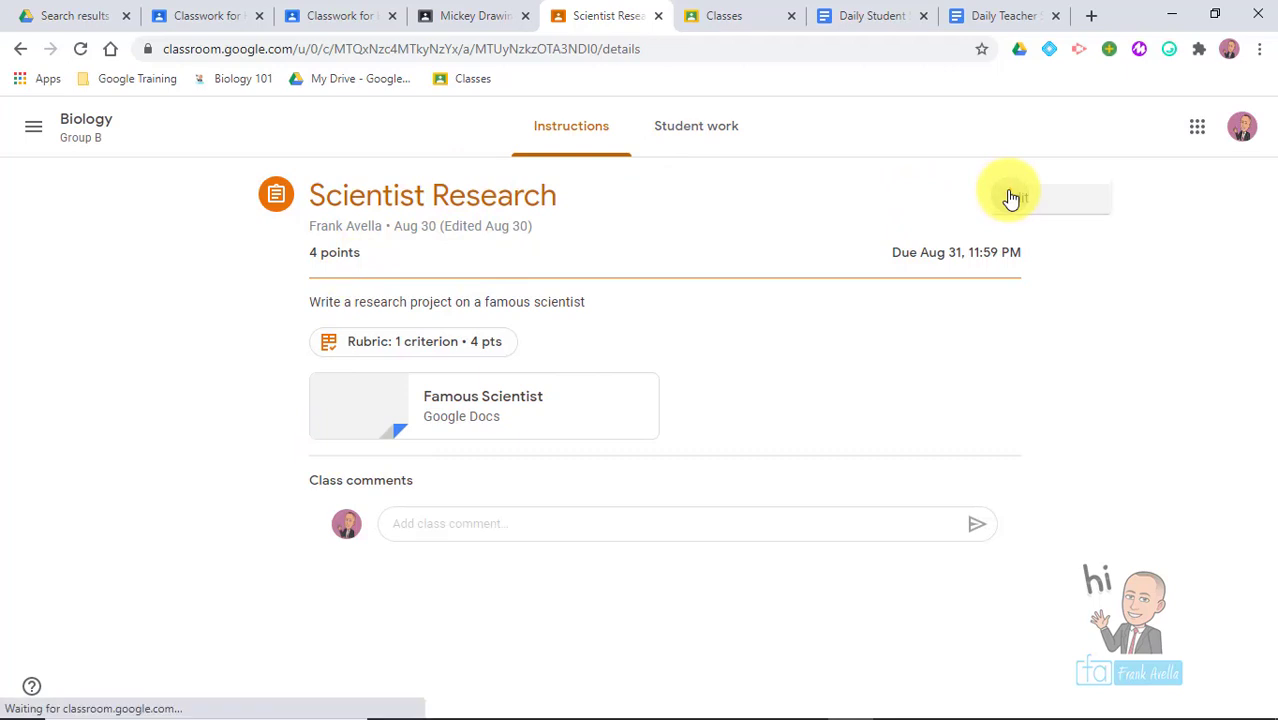
{"action": "left_click", "coordinate": [1010, 196]}
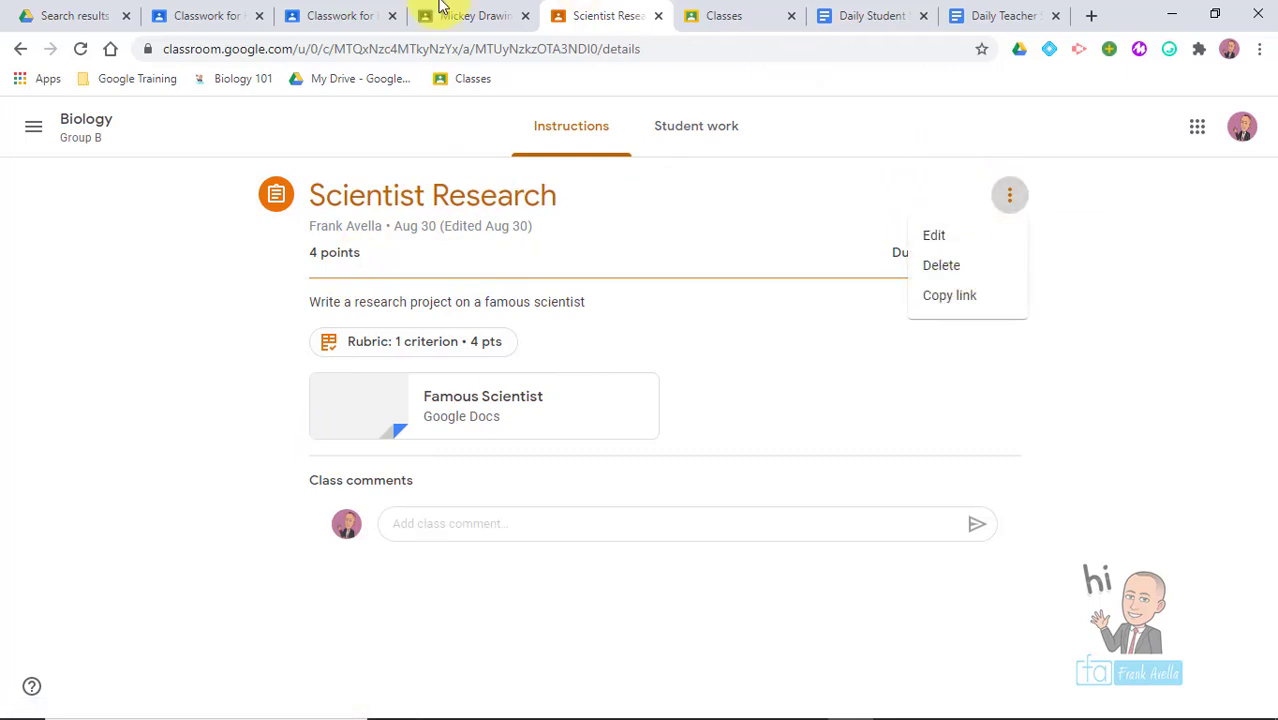
- Attach the entered Scientist Research link to the homeroom assignment and set its topic to 9/14 Assigments
{"action": "left_click", "coordinate": [196, 12]}
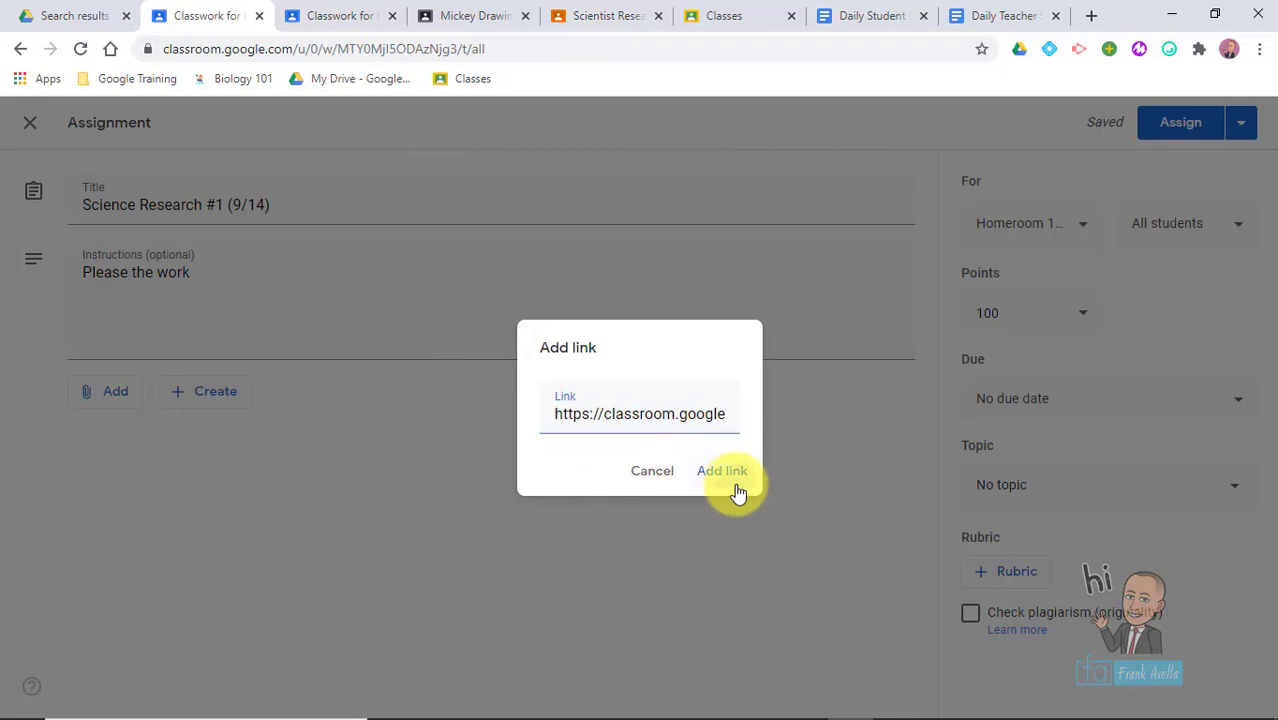
{"action": "left_click", "coordinate": [737, 490]}
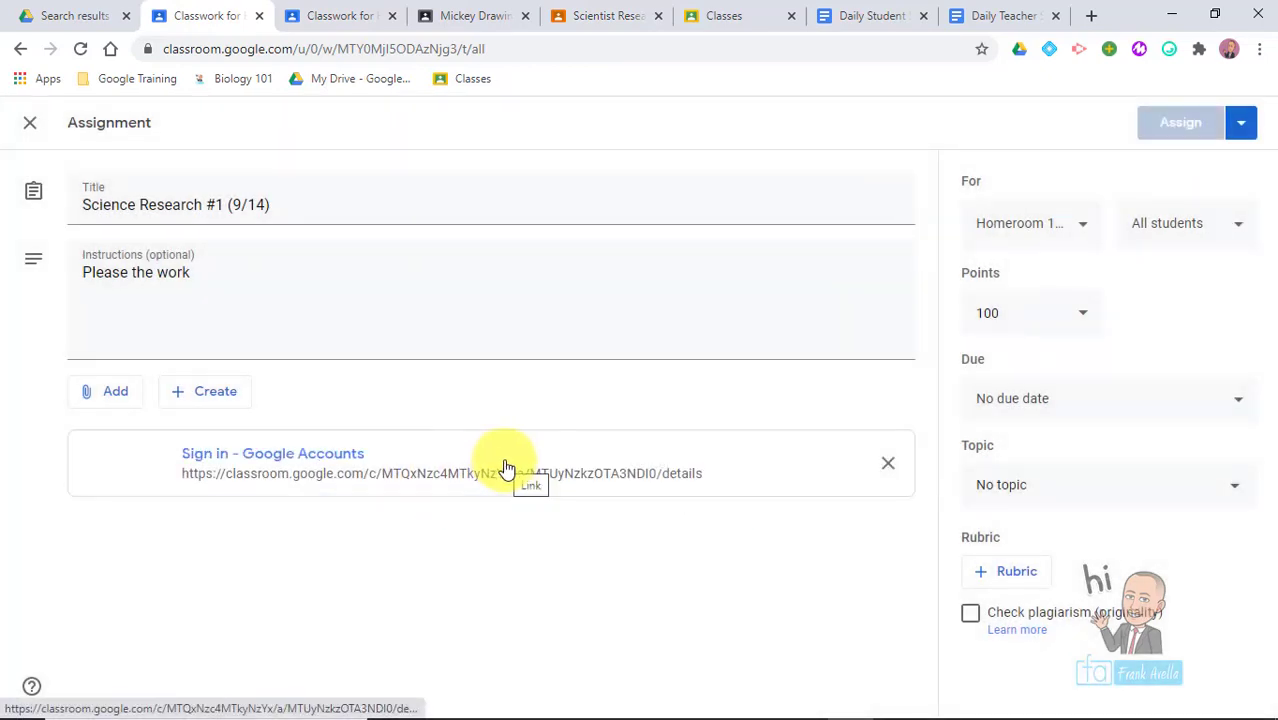
{"action": "left_click", "coordinate": [1133, 486]}
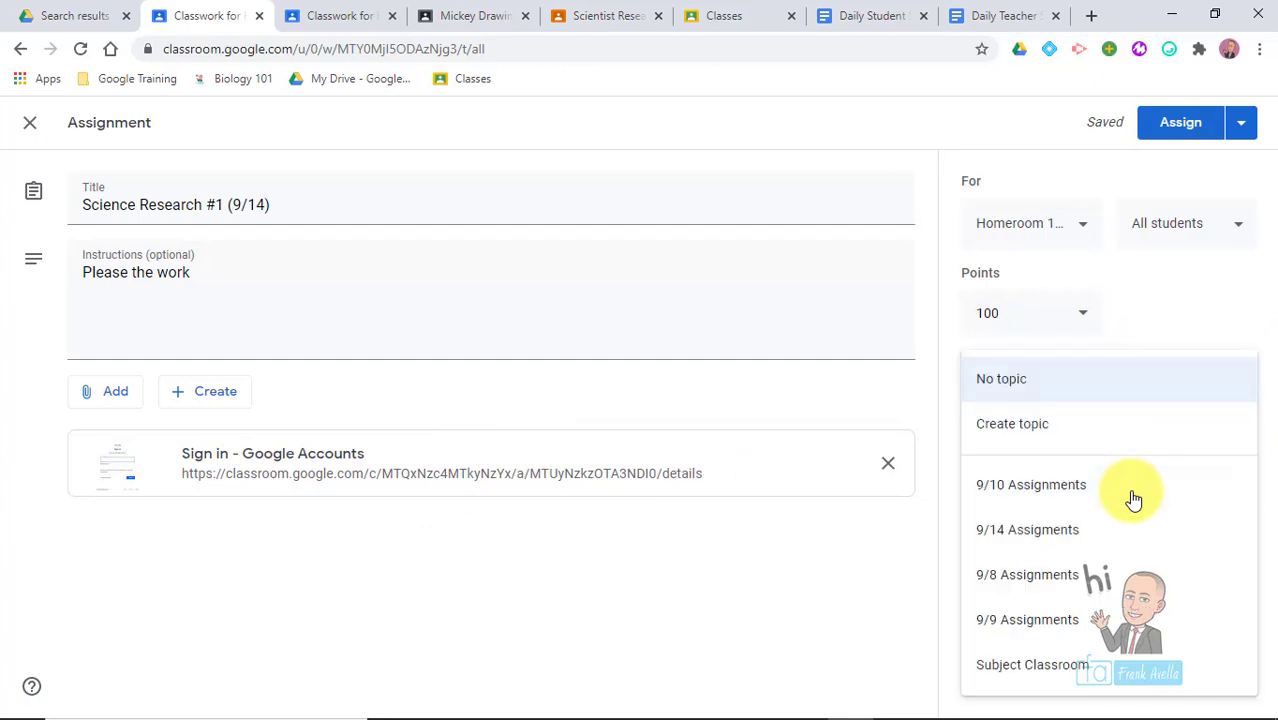
{"action": "left_click", "coordinate": [1030, 541]}
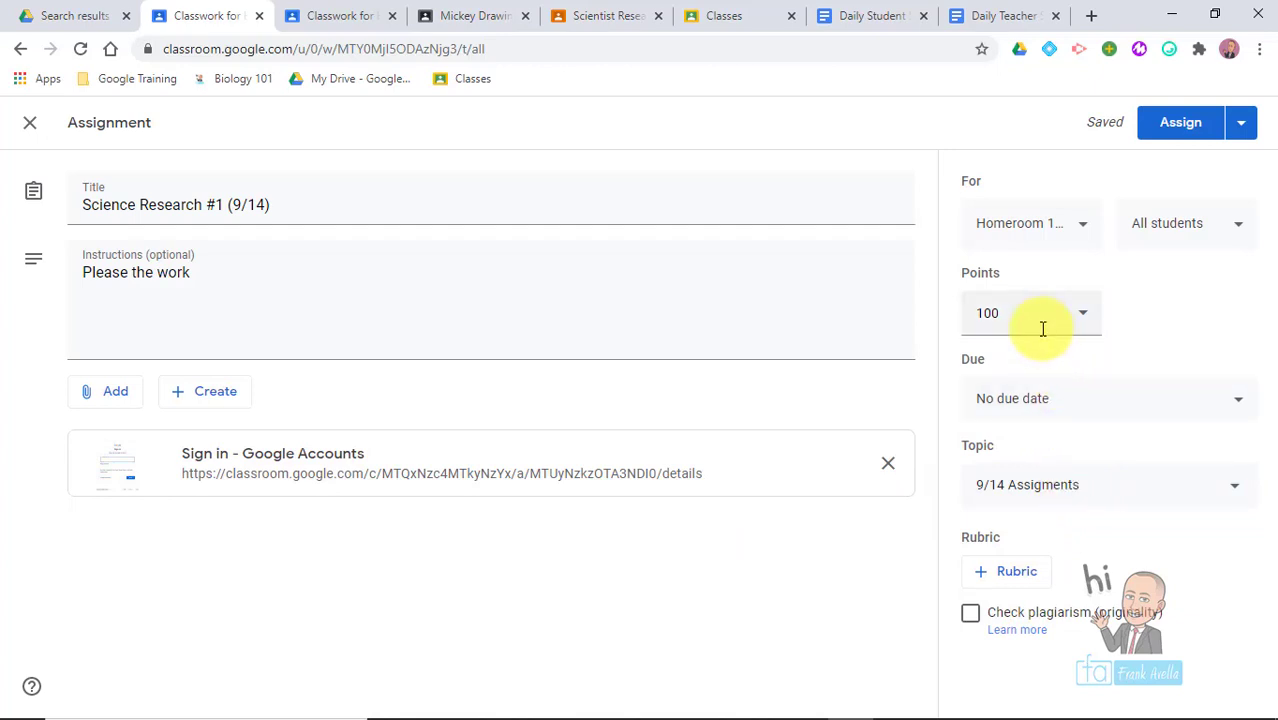
- Check the student selection, keep All students, and assign Science Research #1 (9/14) to the homeroom
{"action": "left_click", "coordinate": [1230, 243]}
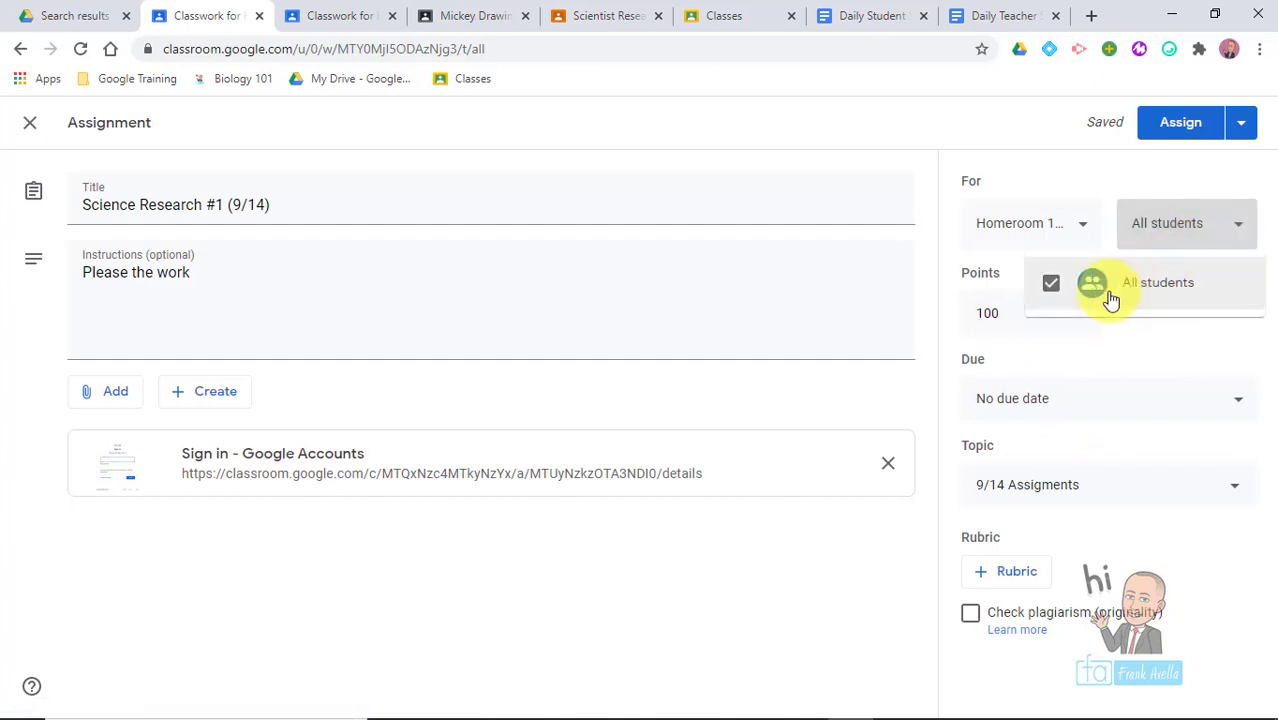
{"action": "left_click", "coordinate": [1240, 230]}
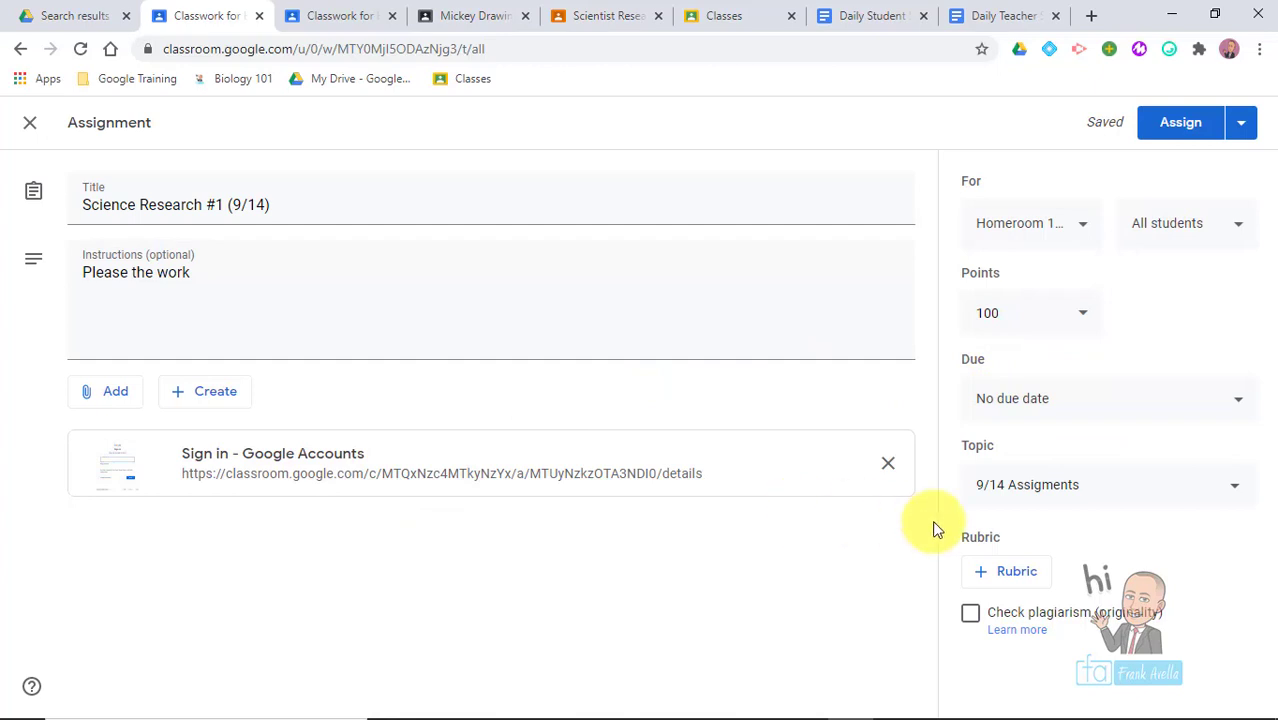
{"action": "left_click", "coordinate": [1165, 140]}
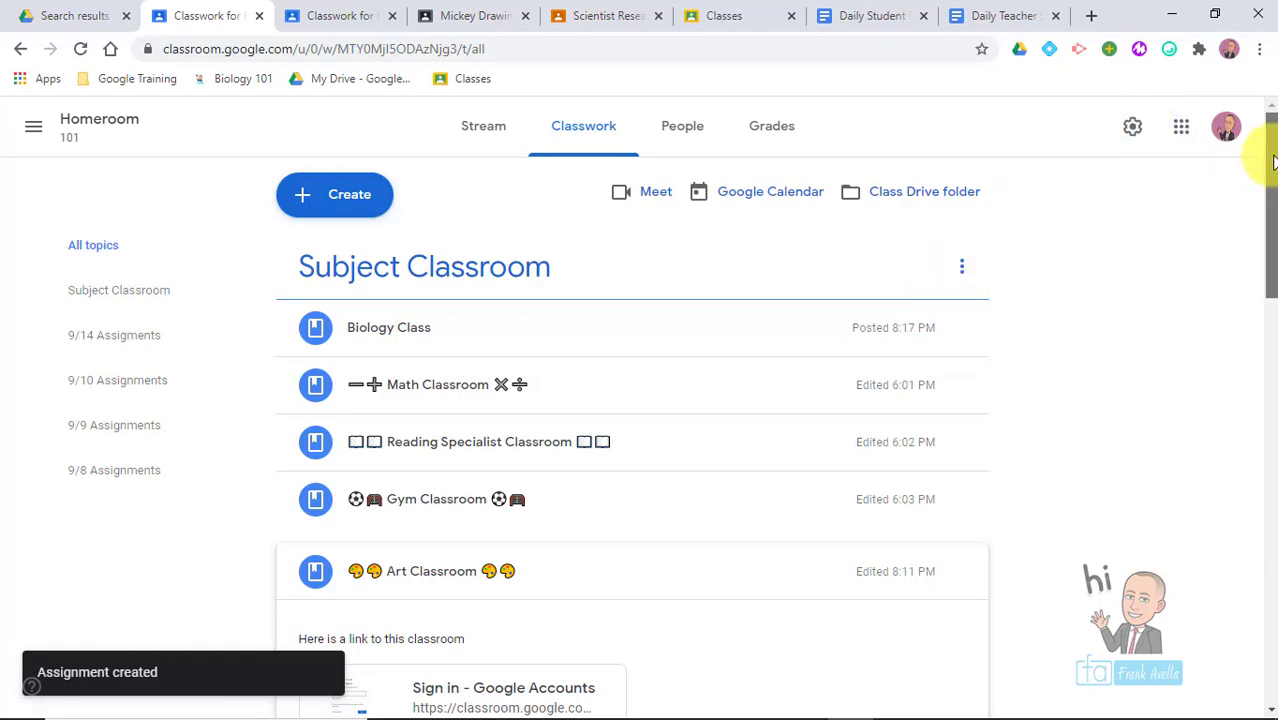
- Test the link attached to the posted Science Research #1 (9/14) assignment under the 9/14 Assigments topic
{"action": "left_click_drag", "start_coordinate": [1272, 162], "coordinate": [1262, 342]}
{"action": "scroll", "coordinate": [700, 290], "scroll_direction": "down", "scroll_amount": 2}
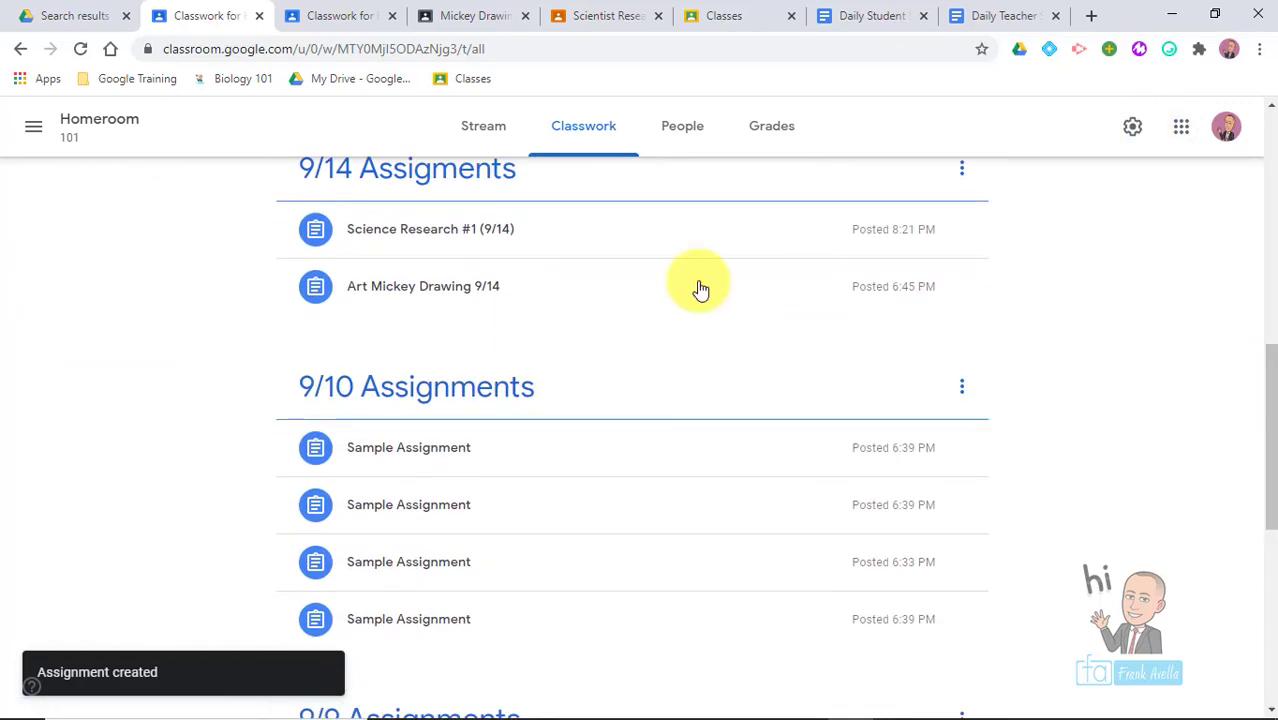
{"action": "left_click", "coordinate": [410, 232]}
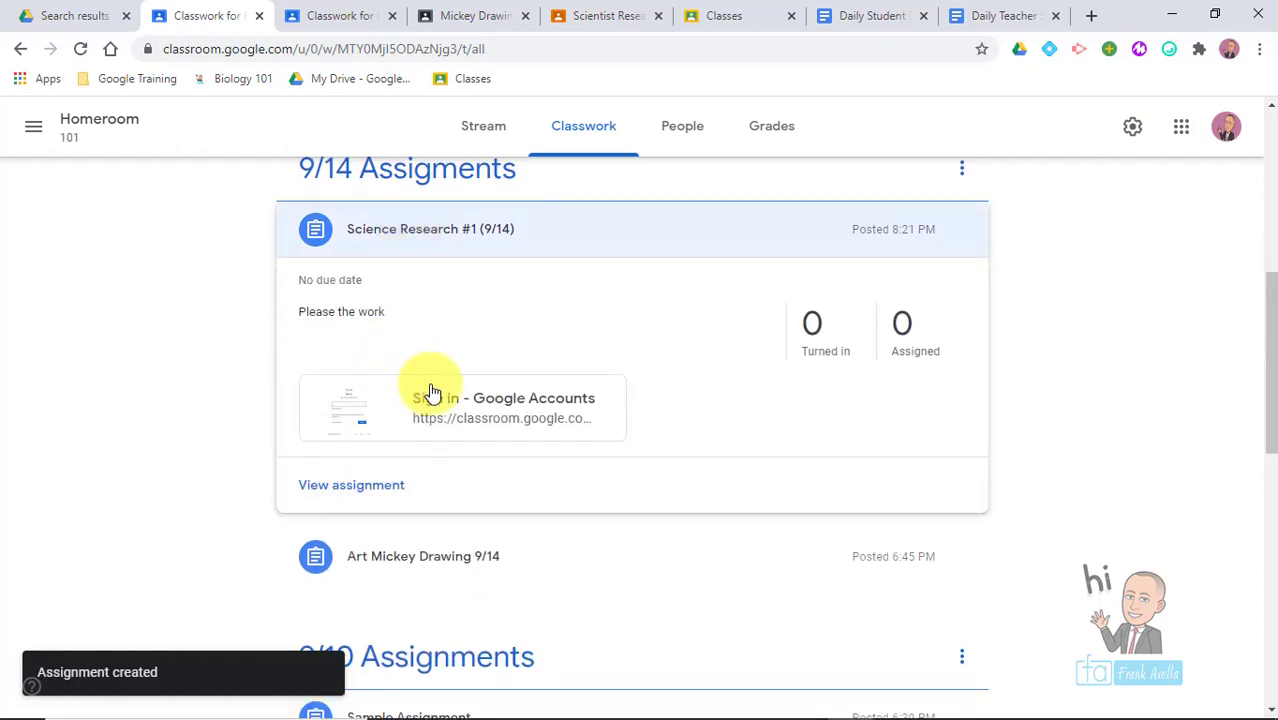
{"action": "left_click", "coordinate": [485, 408]}
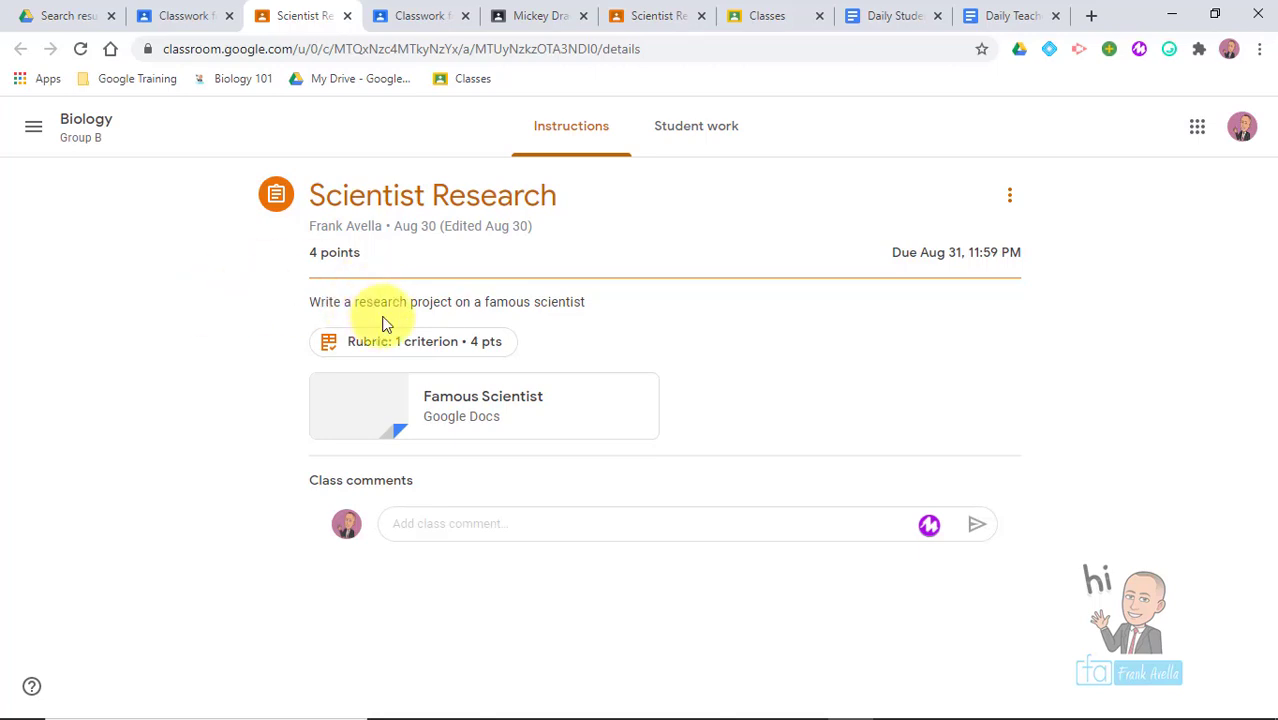
- Return to the Homeroom 101 classwork and rename its 9/10 Assignments topic as September Word
{"action": "left_click", "coordinate": [188, 17]}
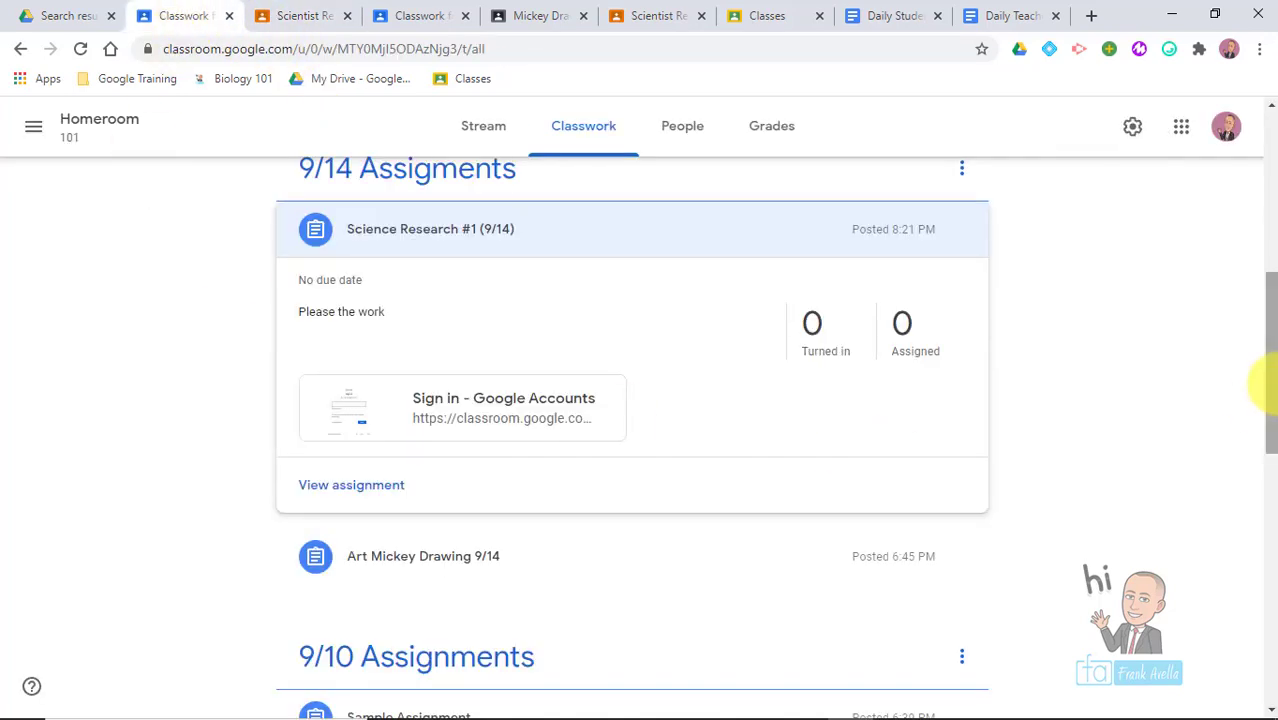
{"action": "left_click_drag", "start_coordinate": [1268, 380], "coordinate": [1237, 150]}
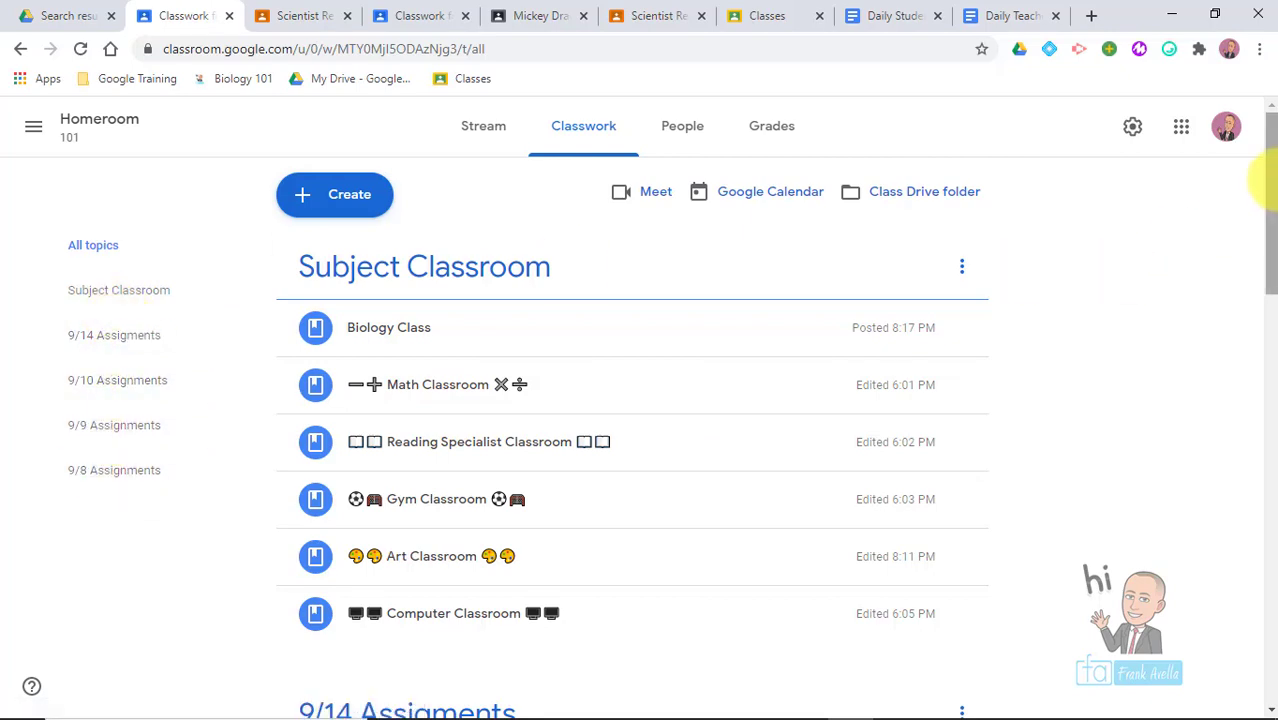
{"action": "left_click_drag", "start_coordinate": [1270, 188], "coordinate": [1252, 446]}
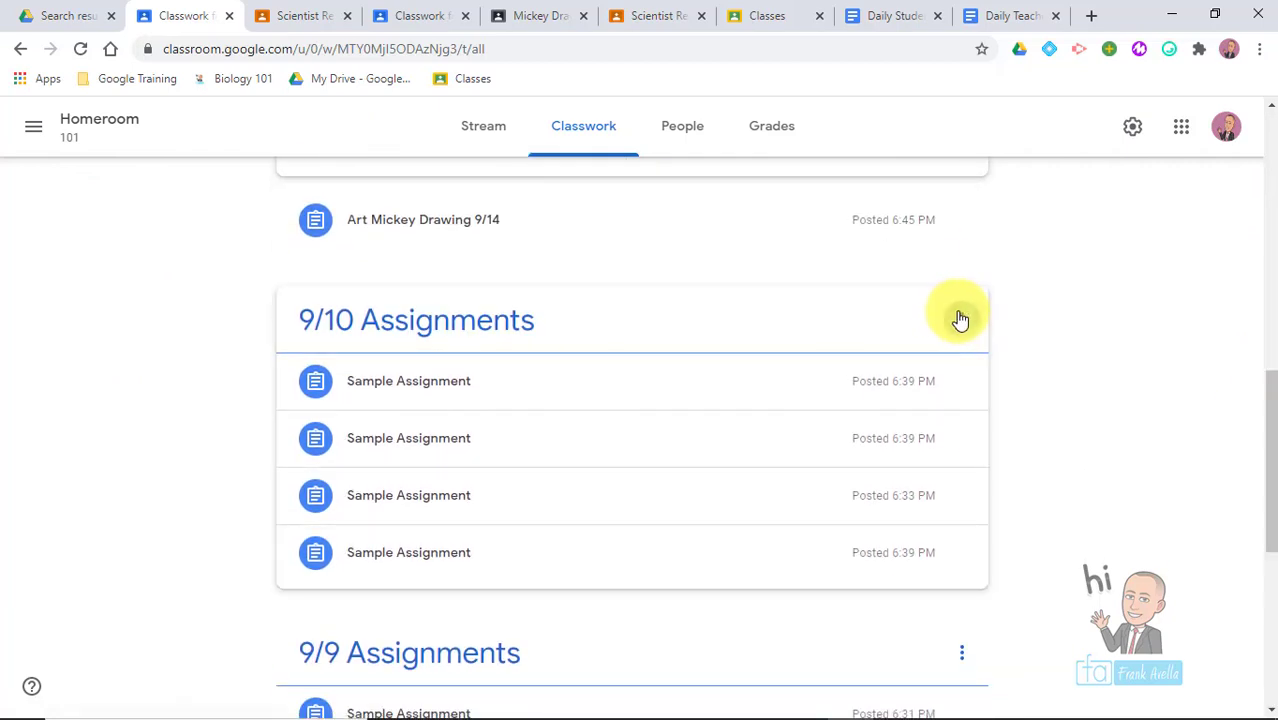
{"action": "left_click", "coordinate": [961, 319]}
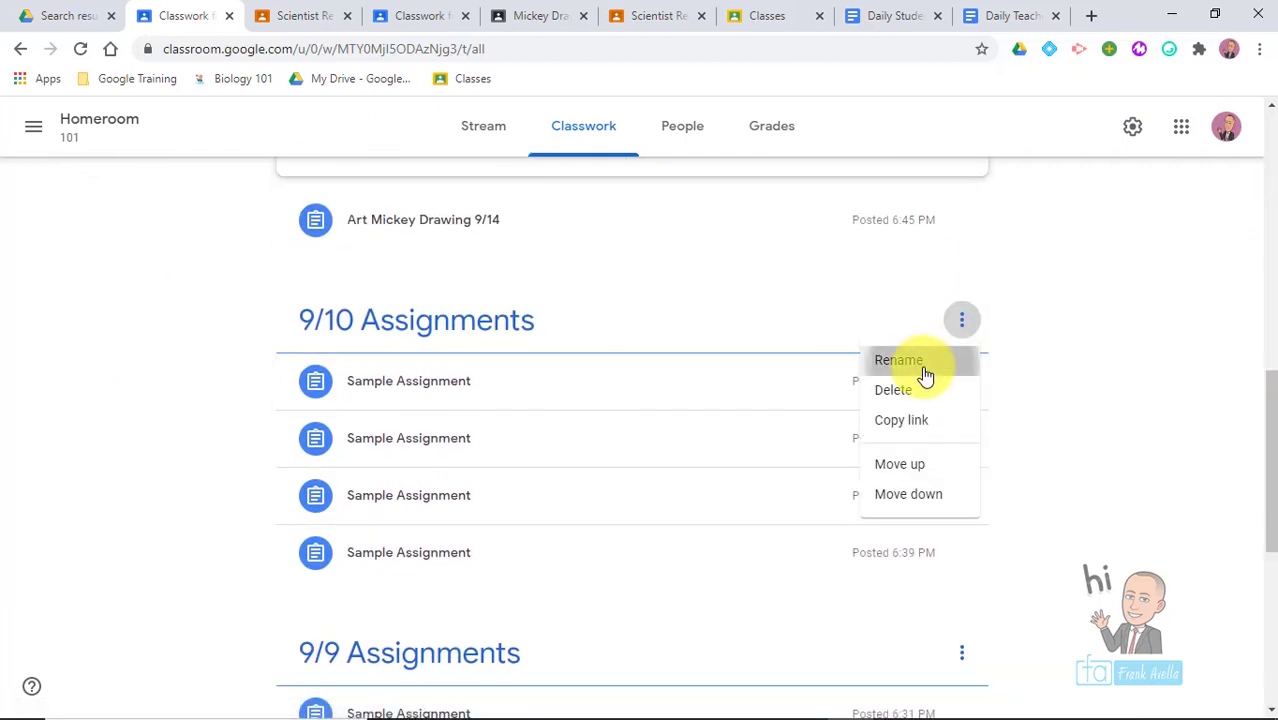
{"action": "left_click", "coordinate": [924, 372]}
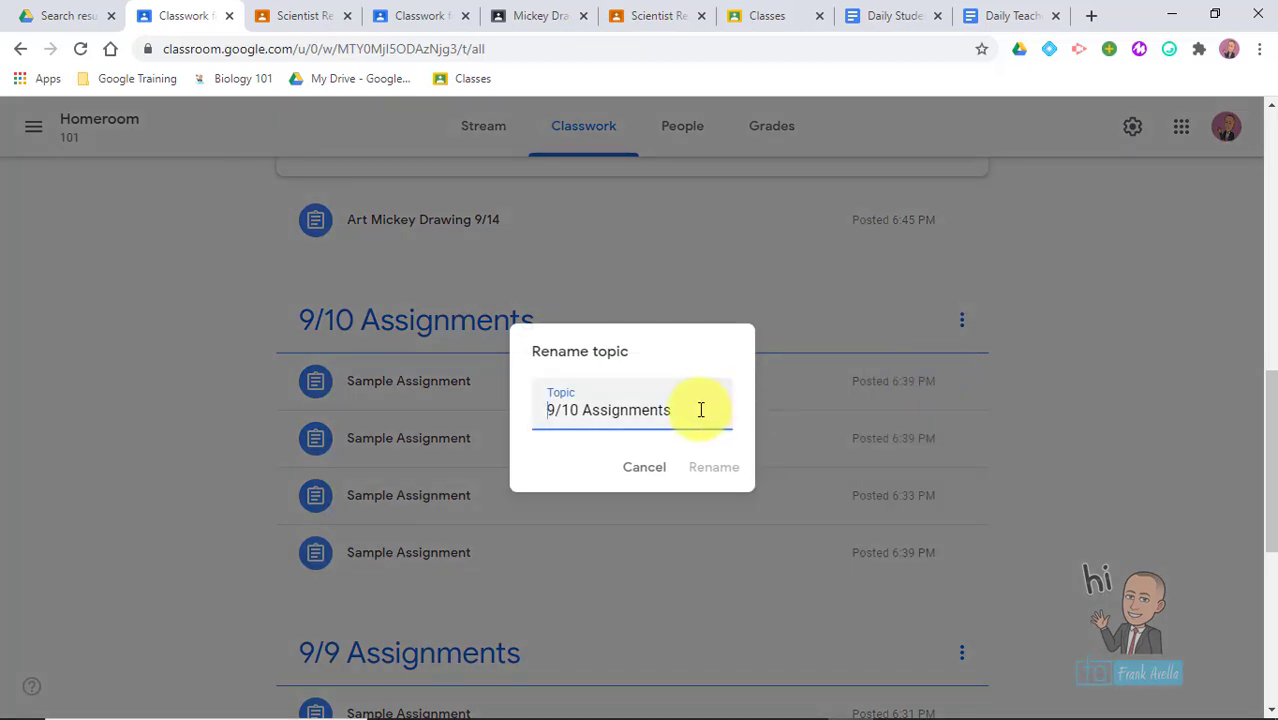
{"action": "left_click_drag", "start_coordinate": [701, 410], "coordinate": [476, 415]}
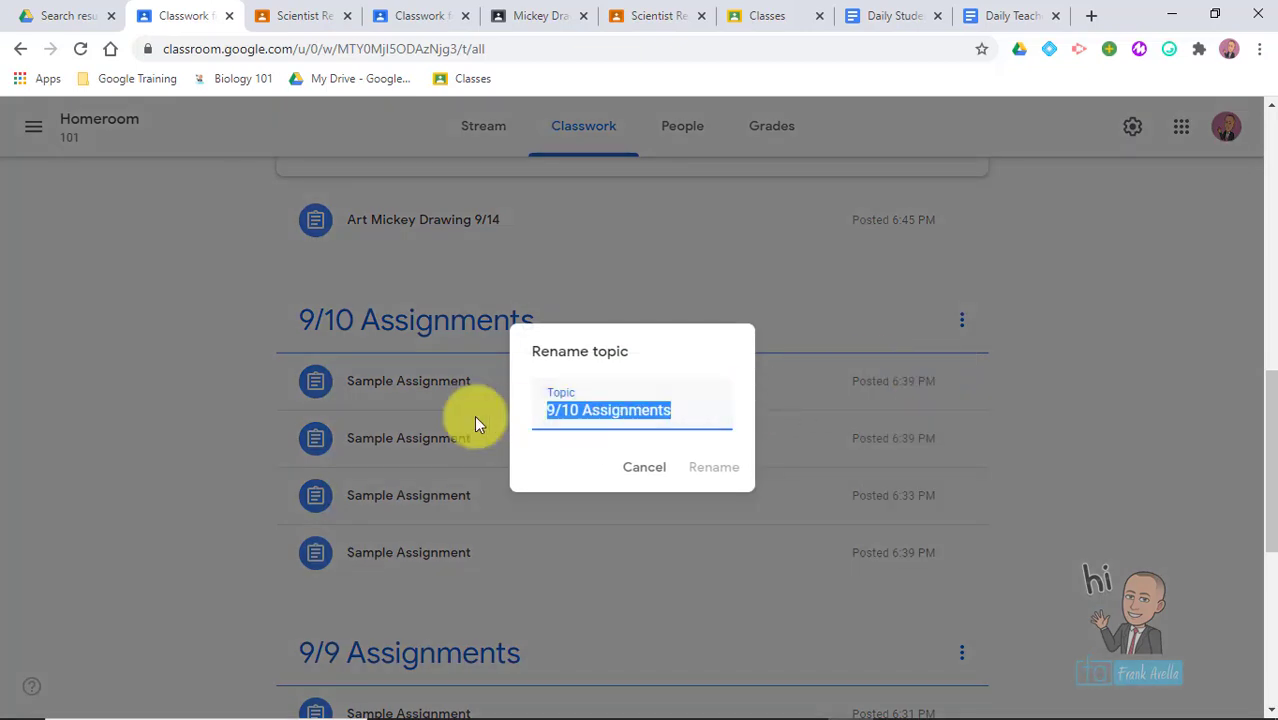
{"action": "type", "text": "Sep"}
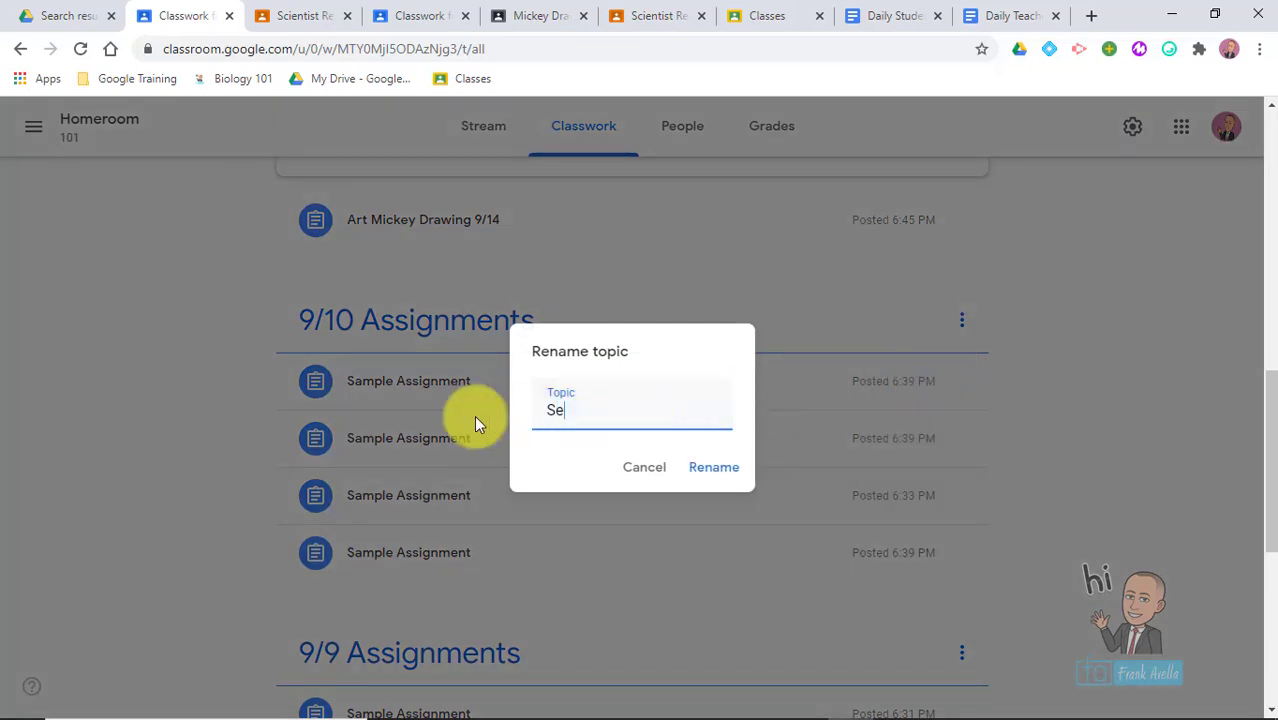
{"action": "type", "text": "tember Word"}
{"action": "left_click", "coordinate": [713, 470]}
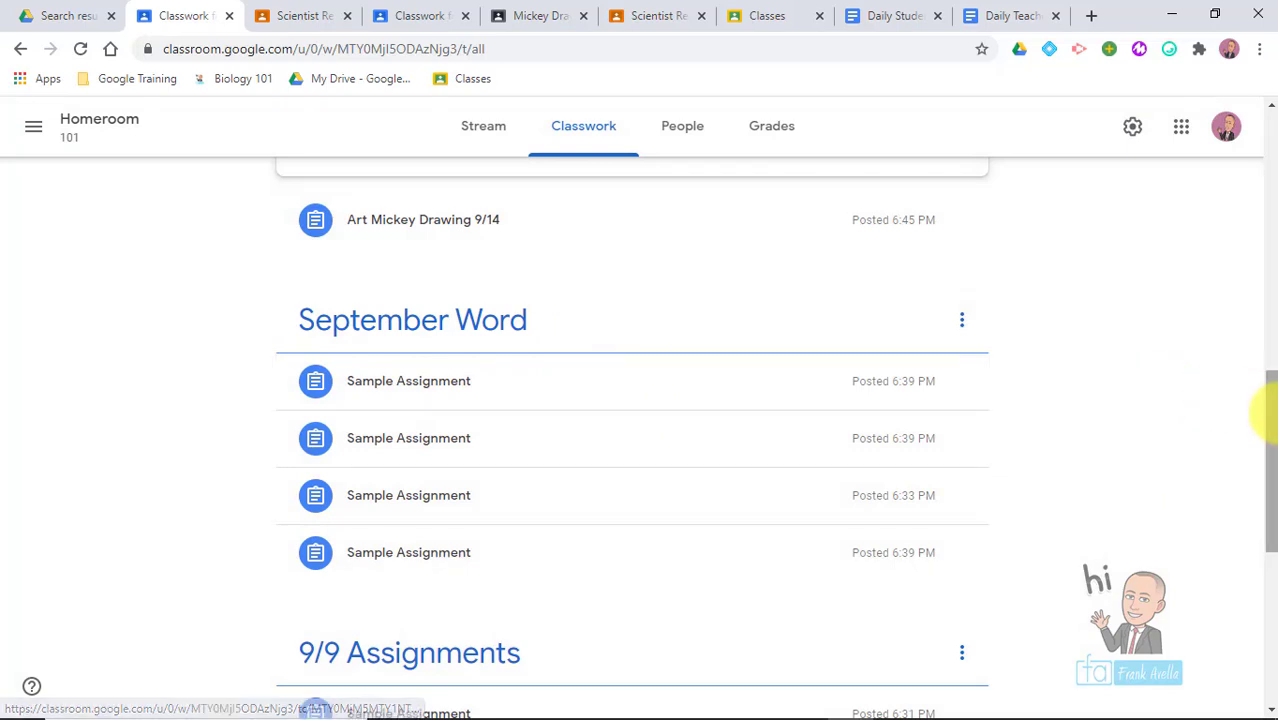
- Move the sample assignments from the 9/9 and 9/8 Assignments topics into the September Word topic
{"action": "left_click_drag", "start_coordinate": [1267, 414], "coordinate": [1272, 470]}
{"action": "left_click_drag", "start_coordinate": [408, 563], "coordinate": [472, 205]}
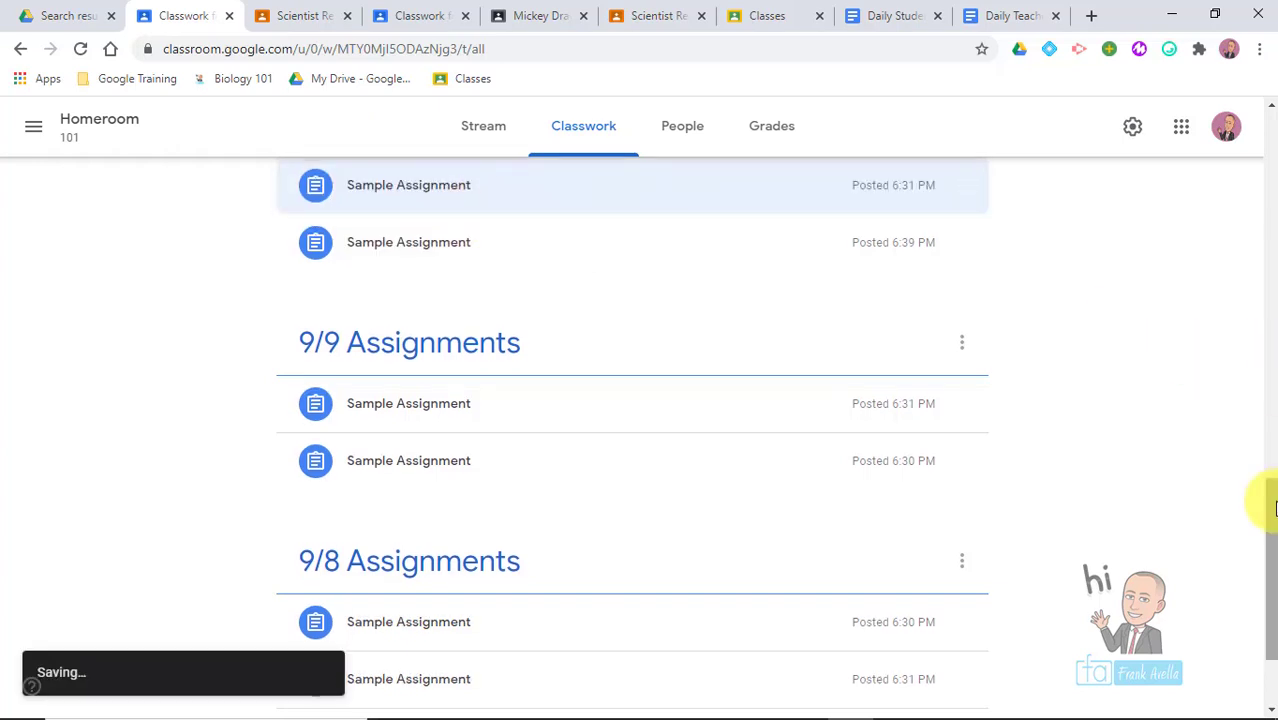
{"action": "left_click_drag", "start_coordinate": [1267, 499], "coordinate": [1272, 435]}
{"action": "left_click_drag", "start_coordinate": [514, 643], "coordinate": [560, 255]}
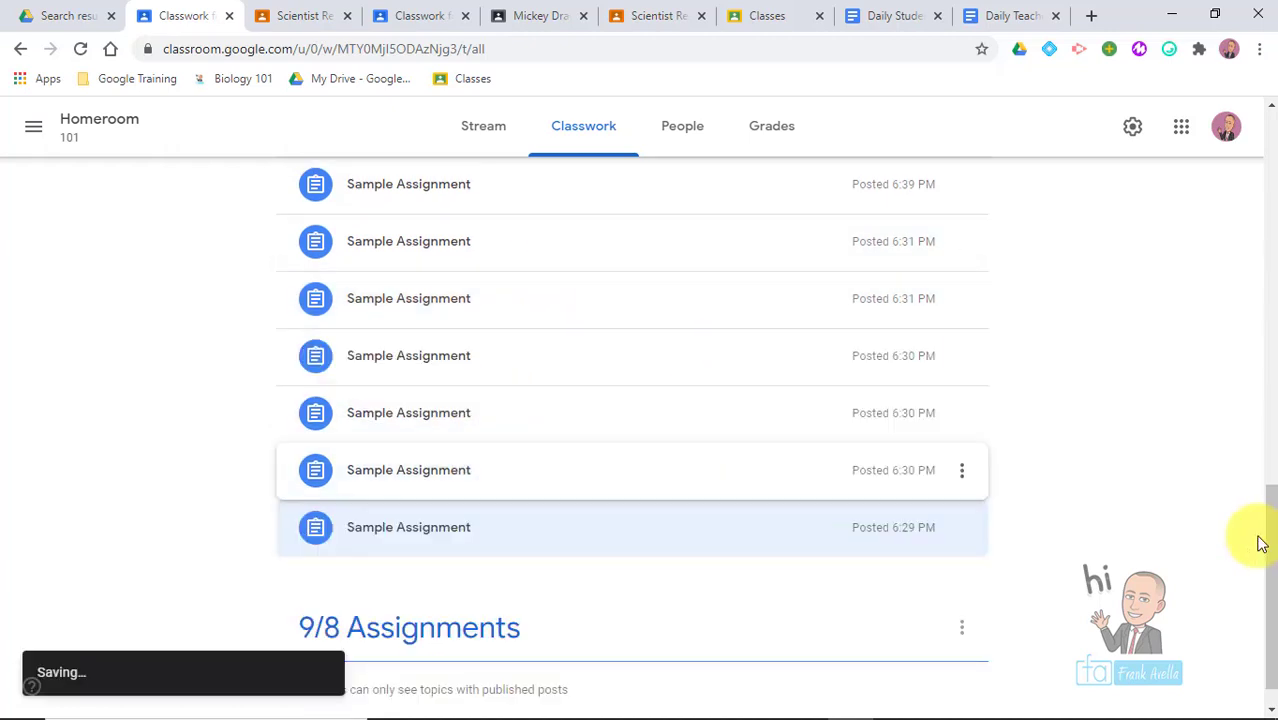
- Delete the emptied 9/8 Assignments topic from the homeroom classwork
{"action": "left_click_drag", "start_coordinate": [1260, 550], "coordinate": [1264, 613]}
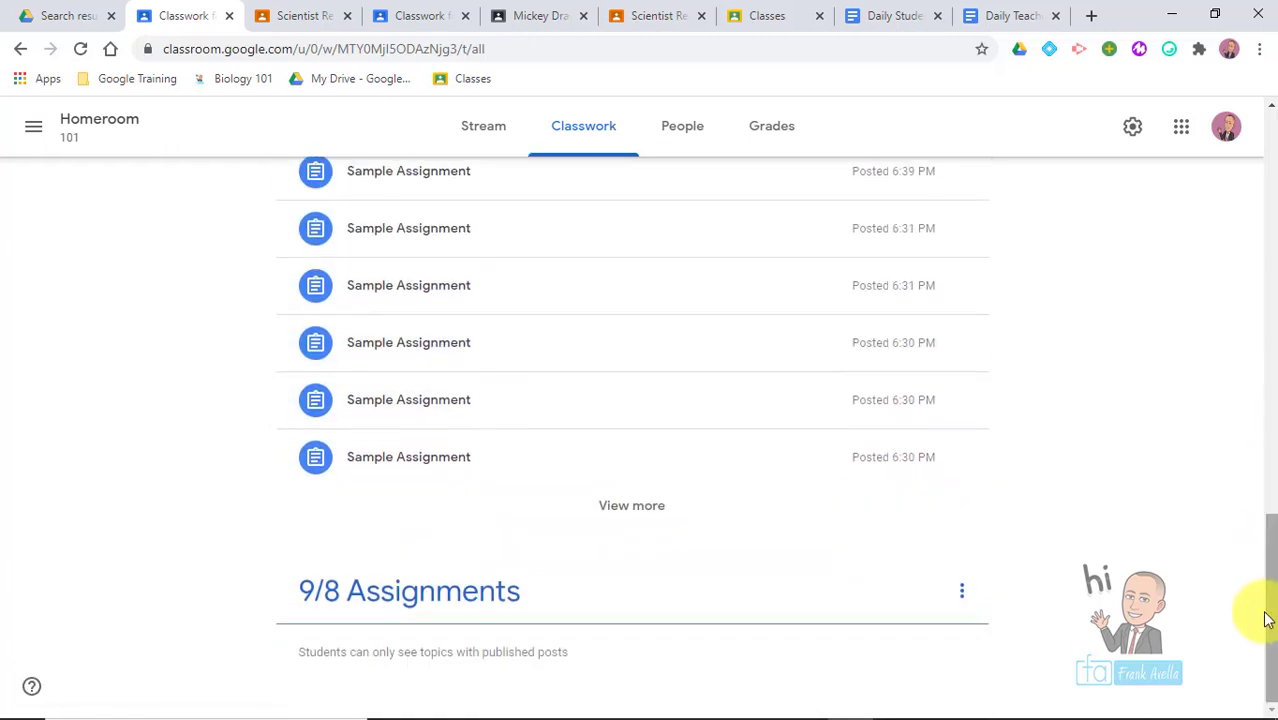
{"action": "left_click", "coordinate": [960, 594]}
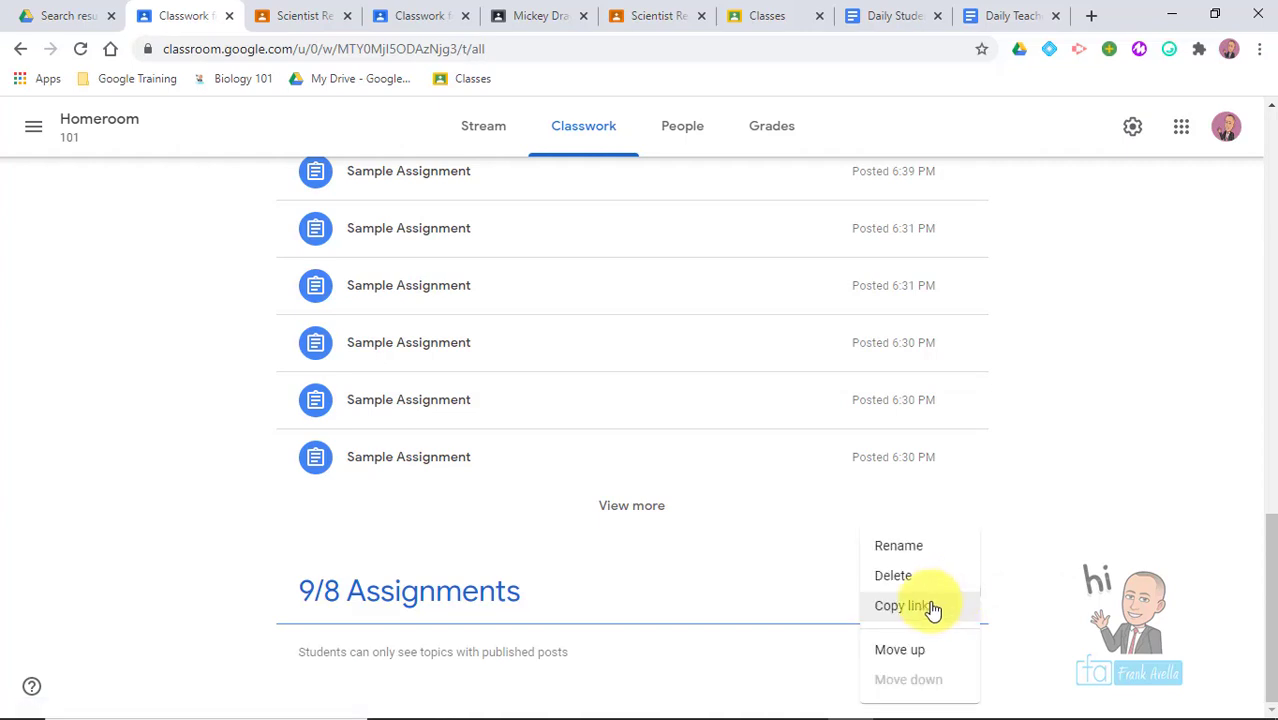
{"action": "left_click", "coordinate": [916, 578]}
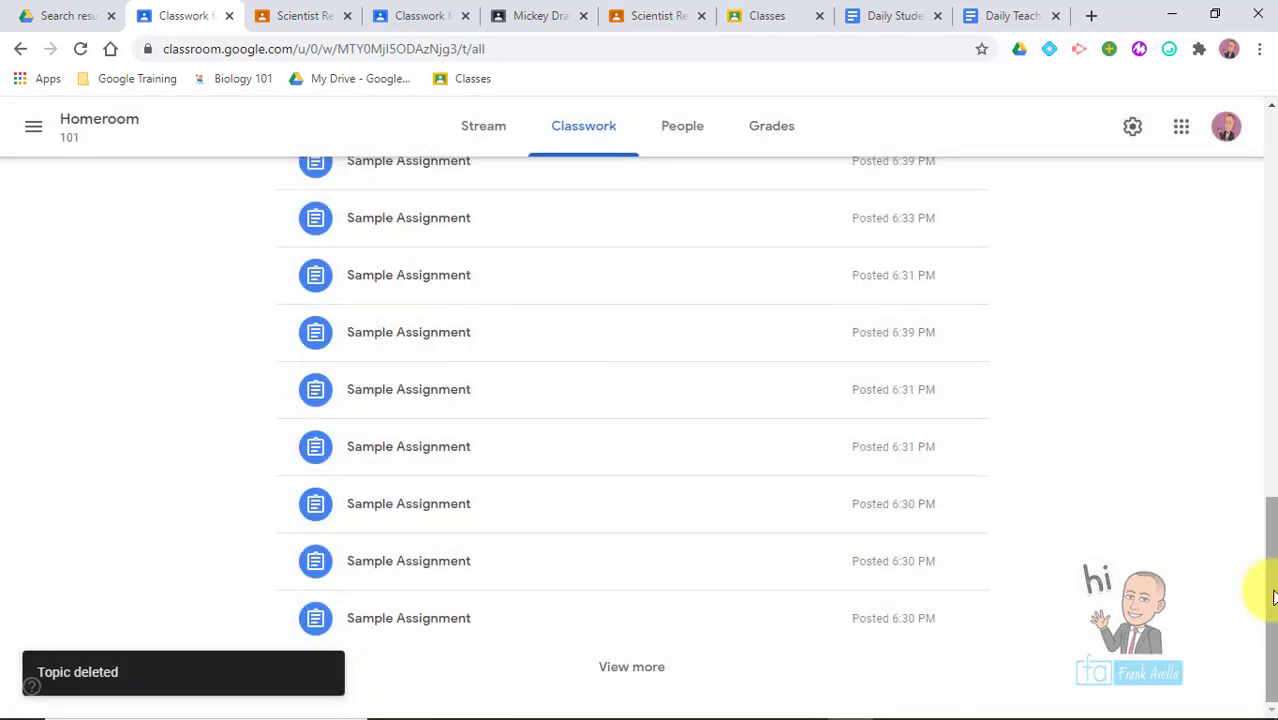
{"action": "left_click_drag", "start_coordinate": [1255, 590], "coordinate": [448, 334]}
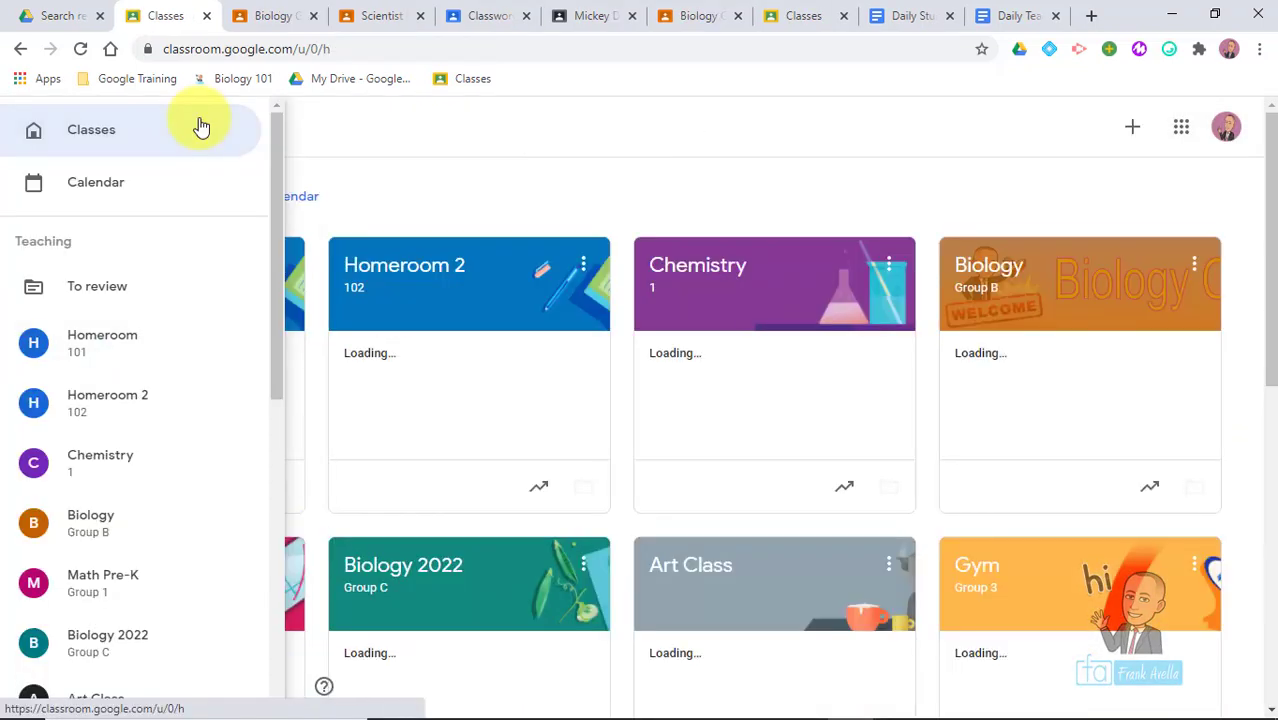
- Open Homeroom 2 from the class list and invite the first account matching "stu" as a co-teacher
{"action": "left_click", "coordinate": [200, 125]}
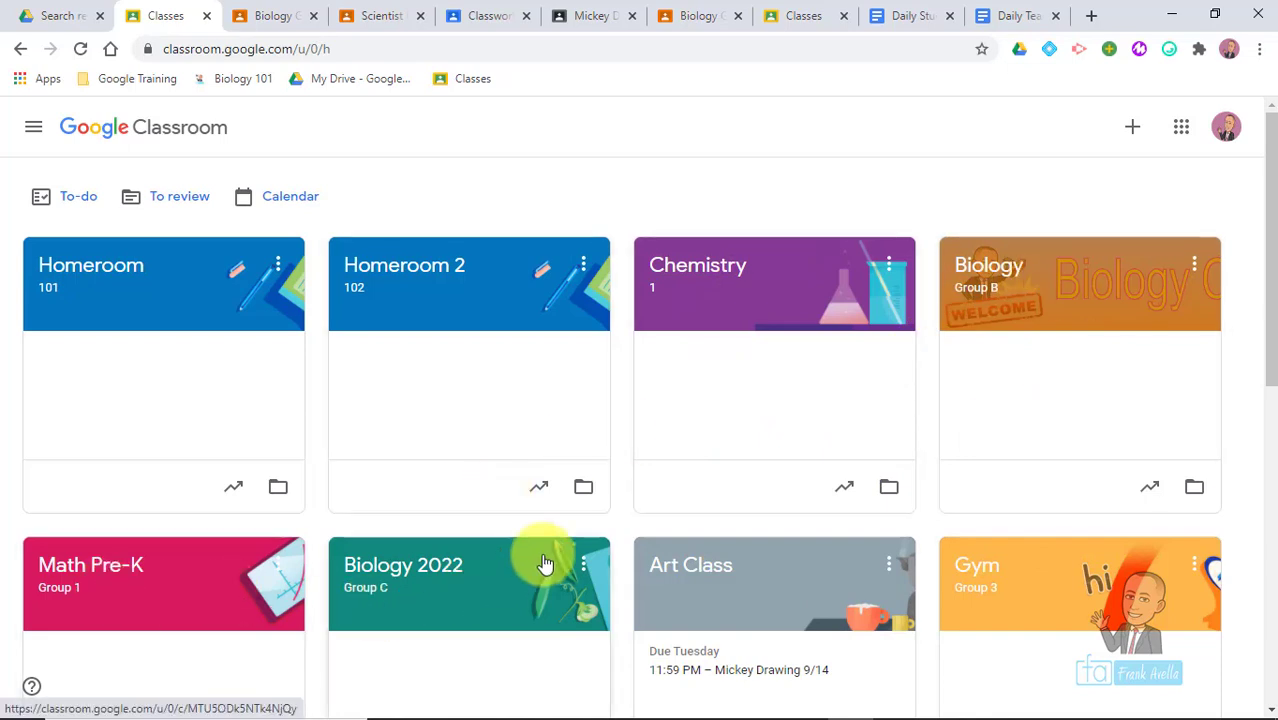
{"action": "left_click", "coordinate": [406, 275]}
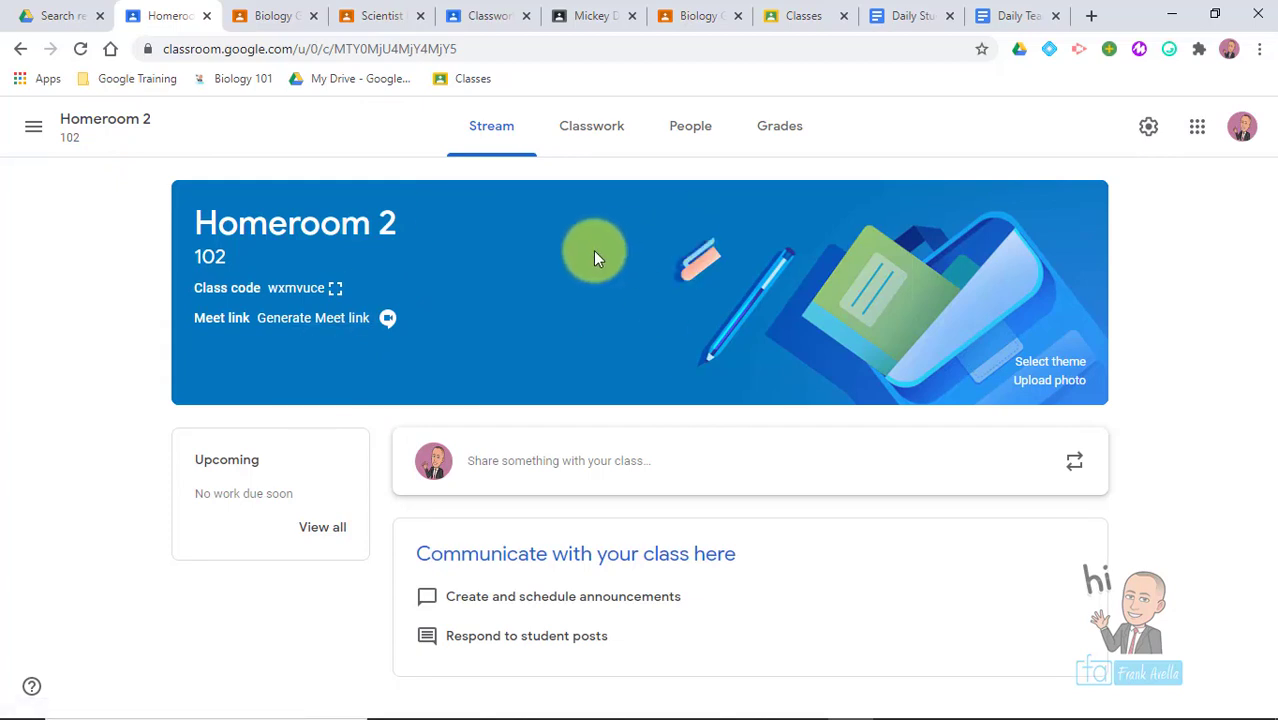
{"action": "left_click", "coordinate": [685, 135]}
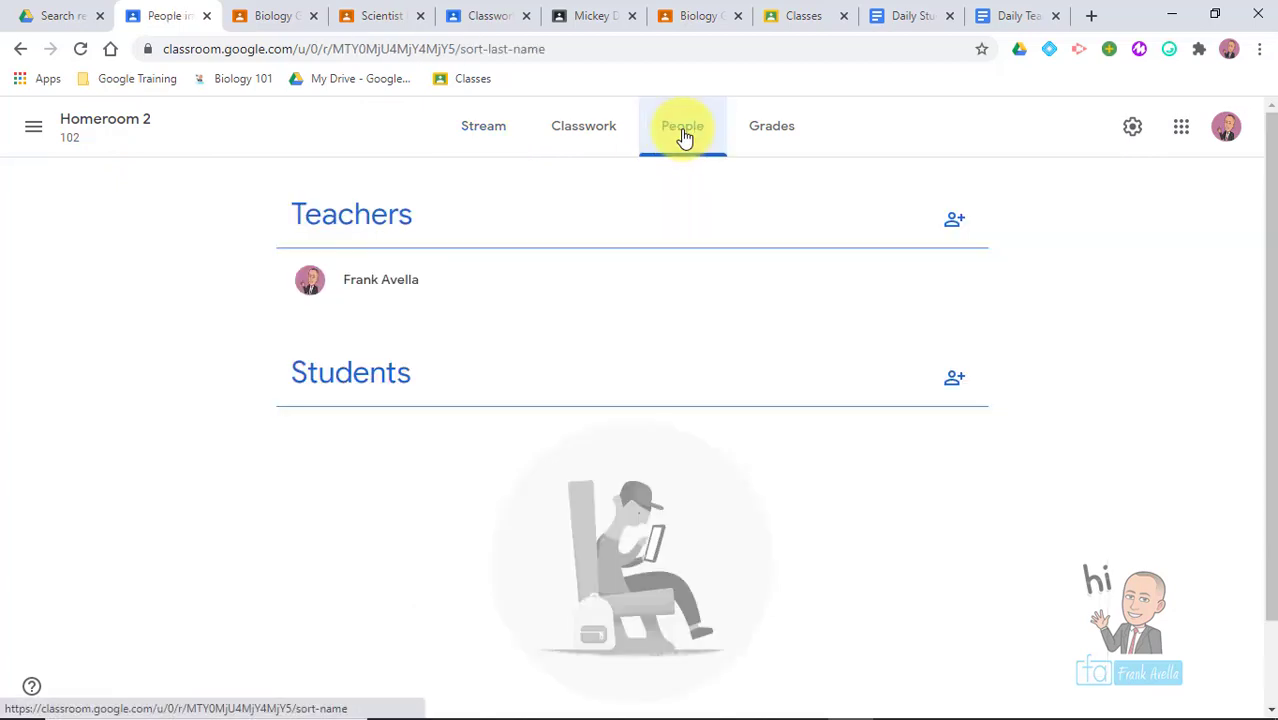
{"action": "left_click", "coordinate": [960, 218]}
{"action": "type", "text": "stu"}
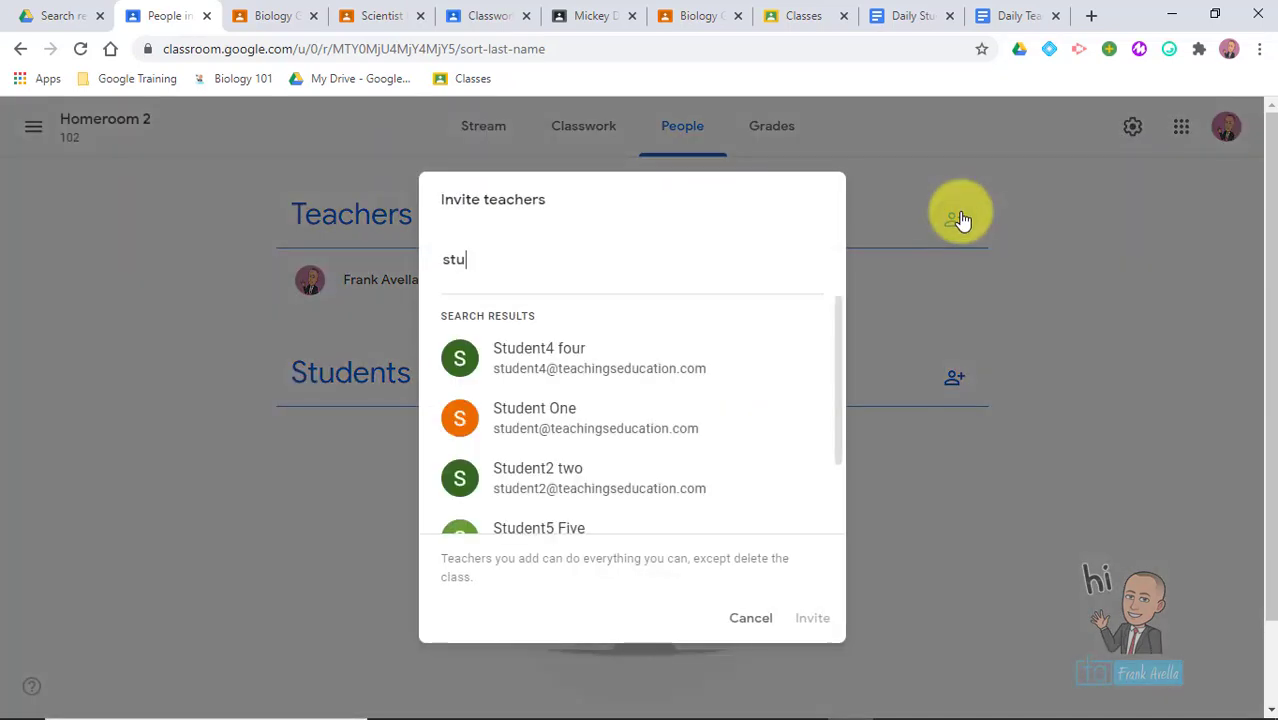
{"action": "left_click", "coordinate": [608, 369]}
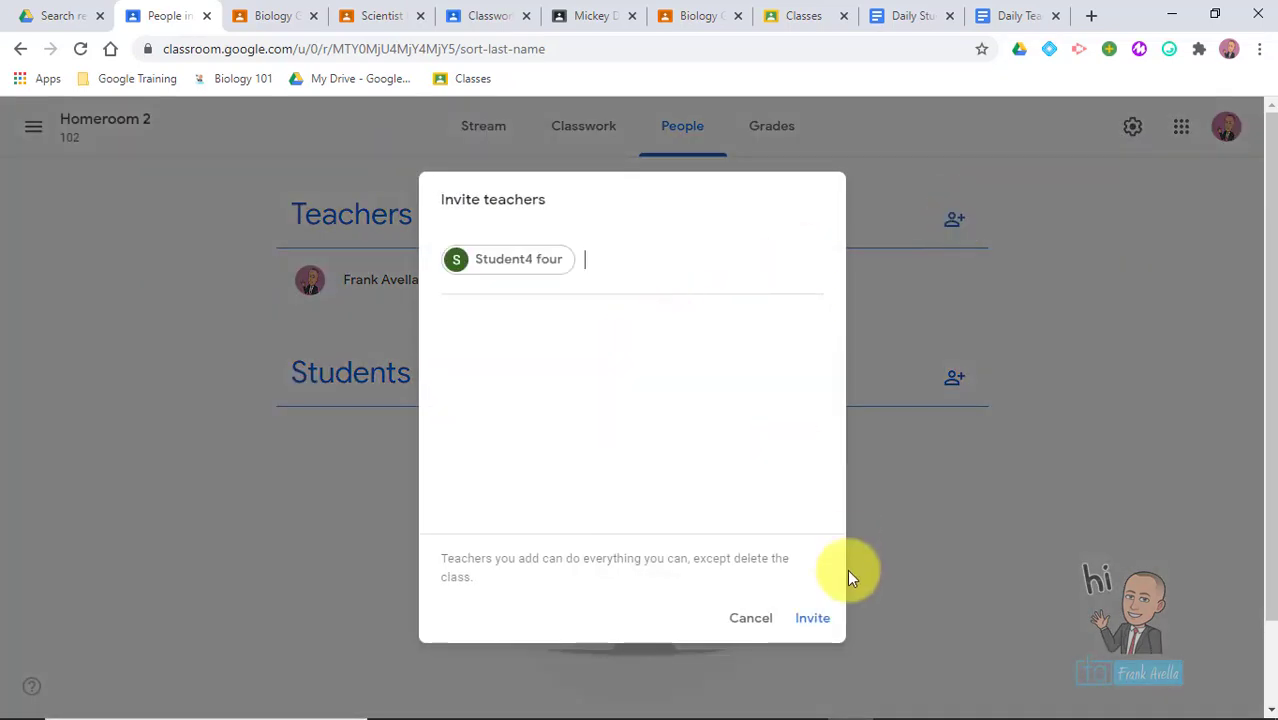
{"action": "left_click", "coordinate": [814, 622]}
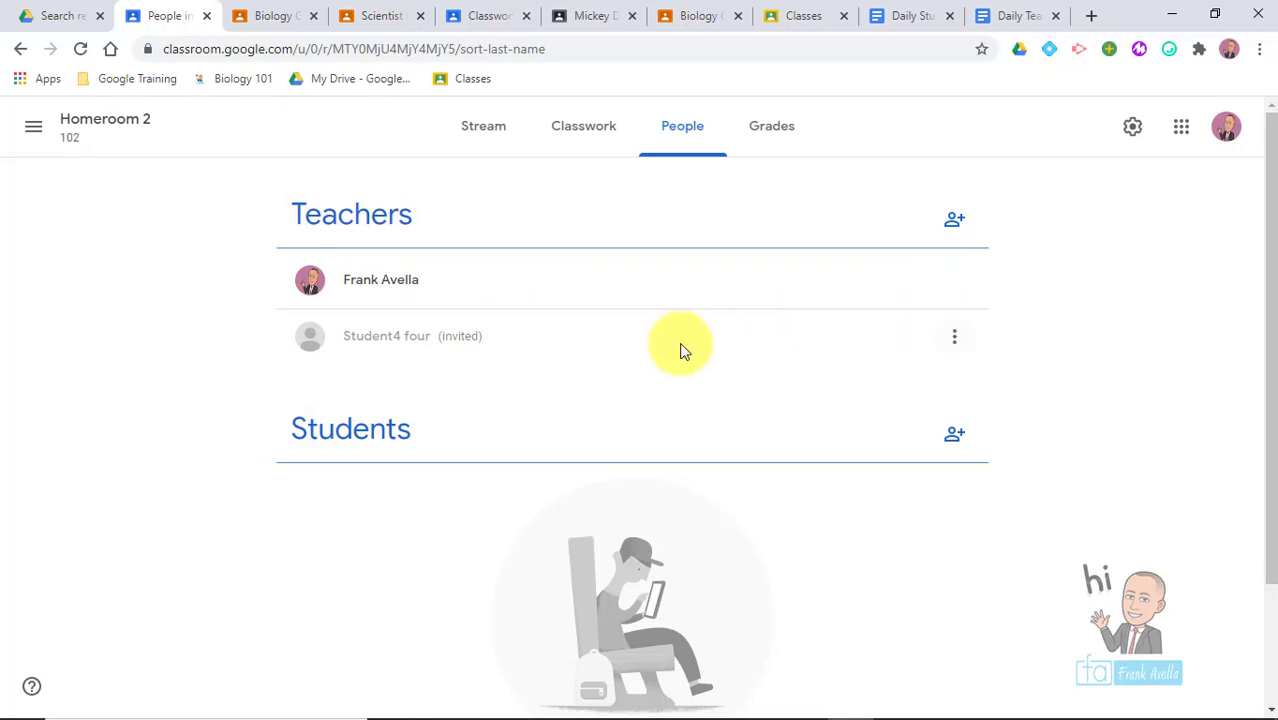
- Examine Homeroom 2's stream and its classwork topics for new and old math and reading work
{"action": "left_click", "coordinate": [585, 146]}
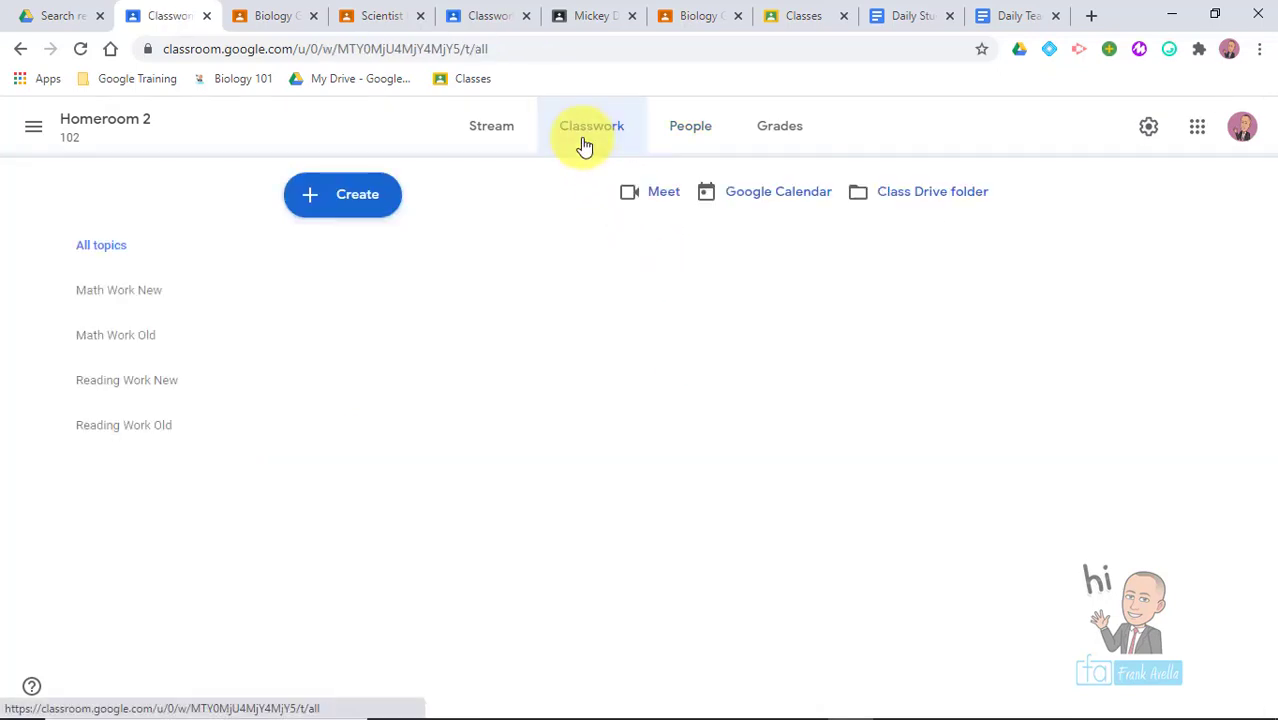
{"action": "left_click", "coordinate": [497, 147]}
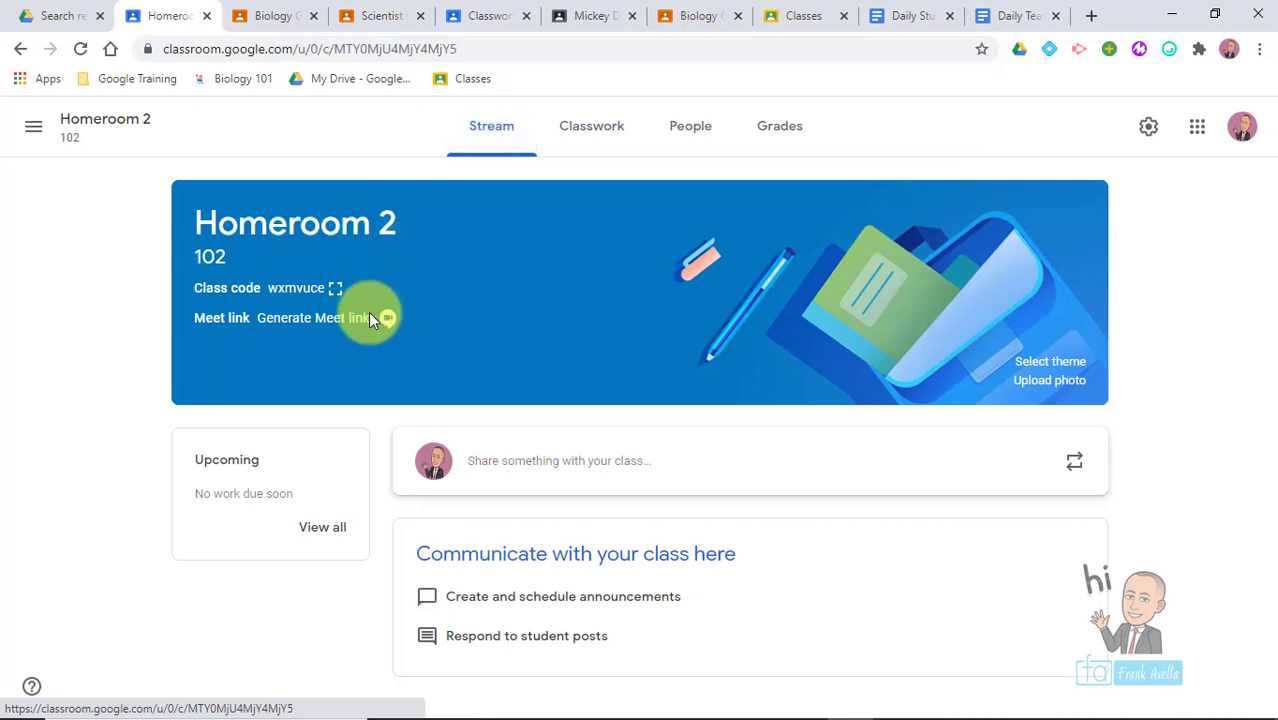
{"action": "left_click", "coordinate": [606, 142]}
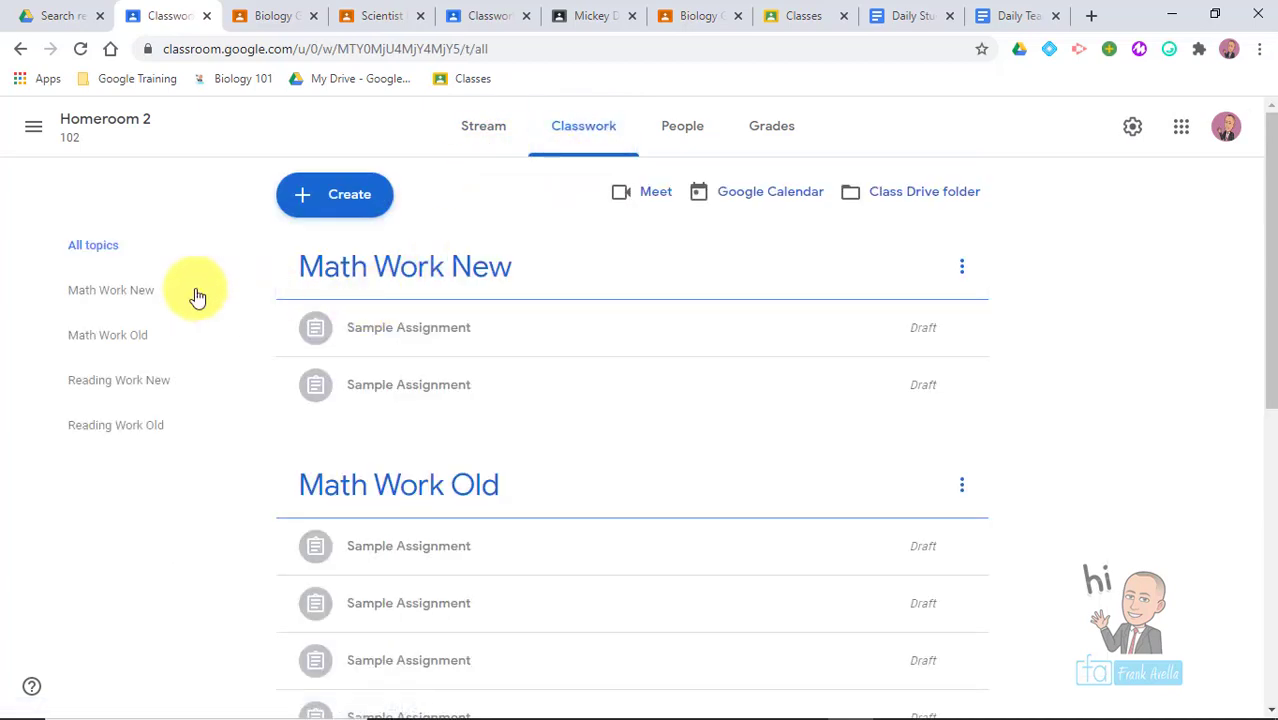
{"action": "left_click", "coordinate": [116, 306]}
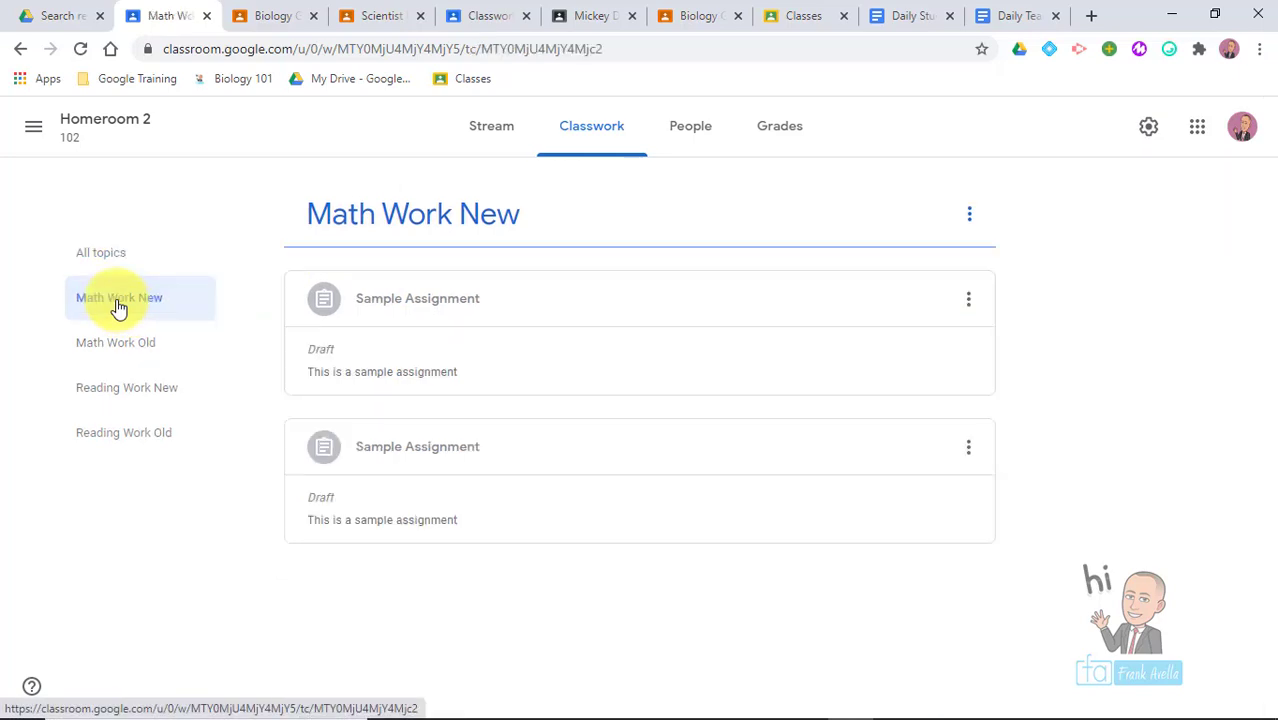
{"action": "left_click", "coordinate": [114, 350]}
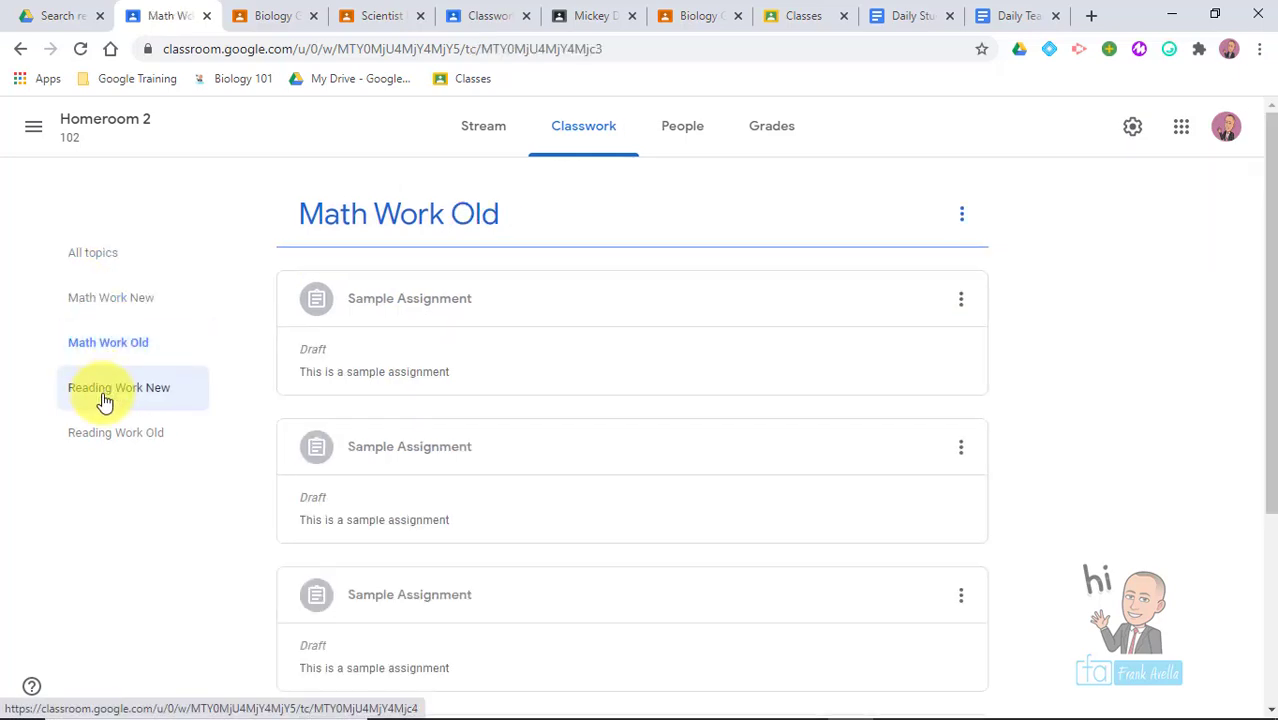
{"action": "left_click", "coordinate": [105, 398]}
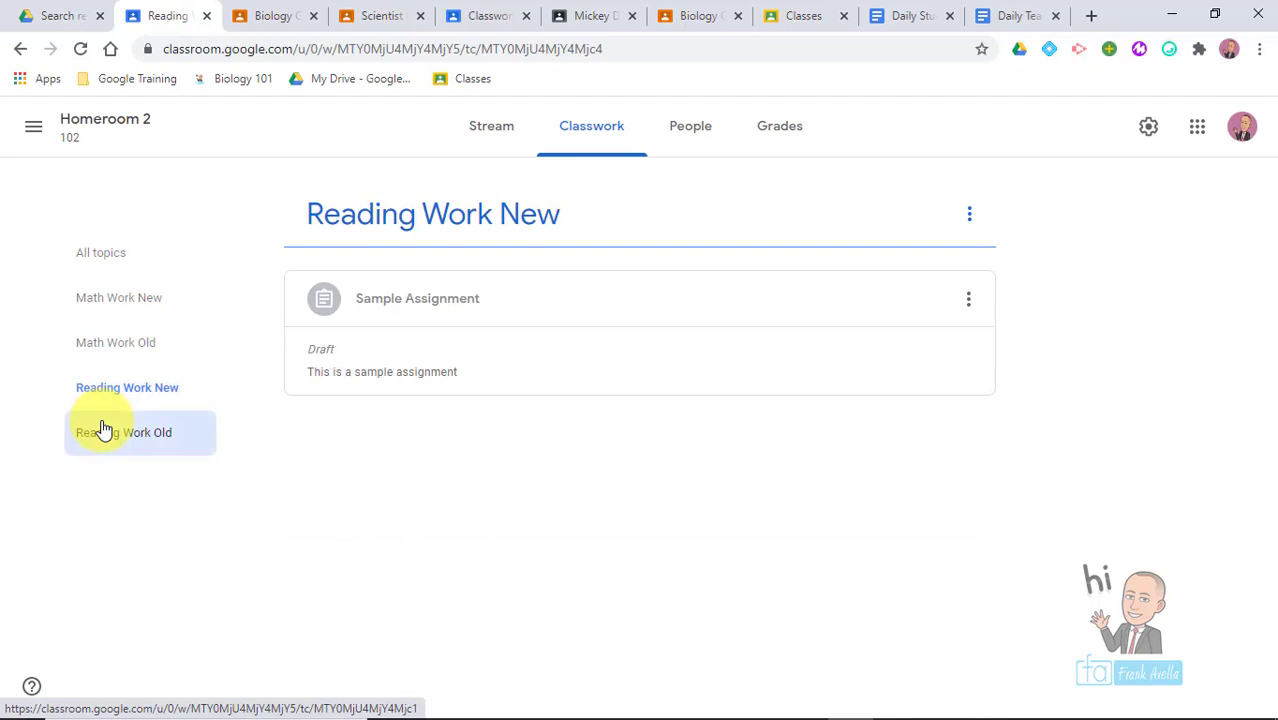
{"action": "left_click", "coordinate": [104, 430]}
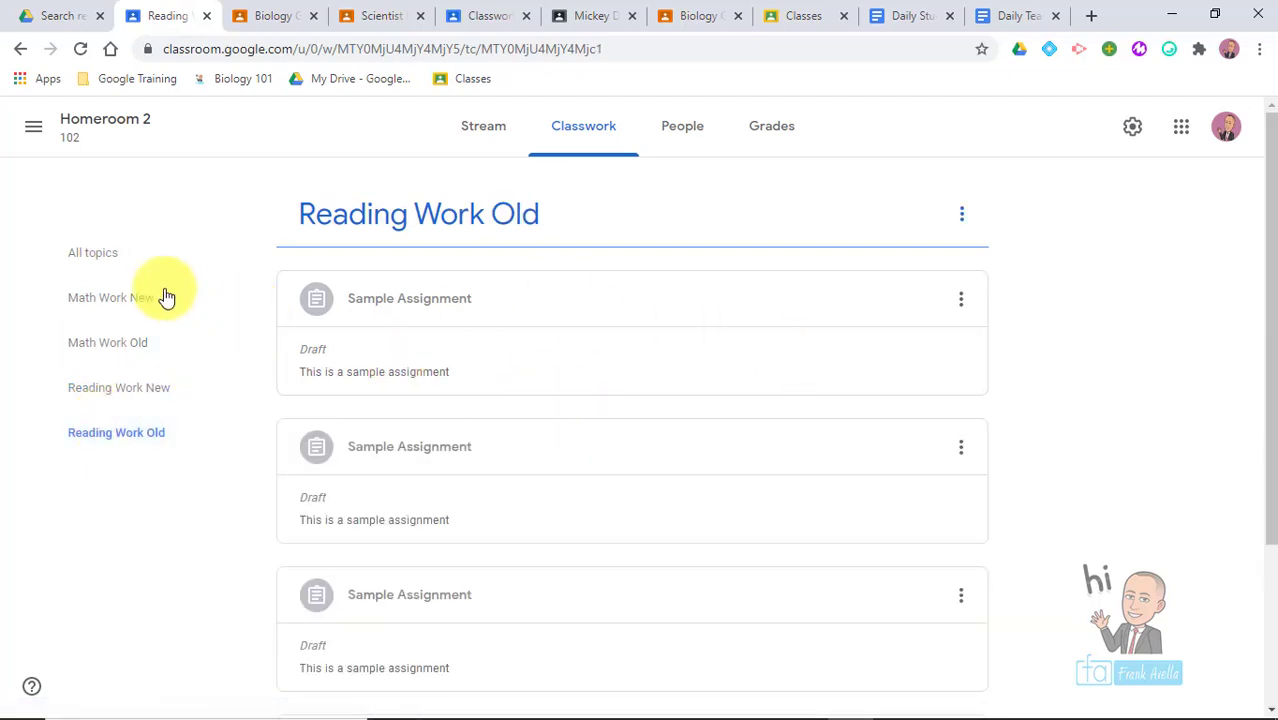
{"action": "left_click", "coordinate": [98, 257]}
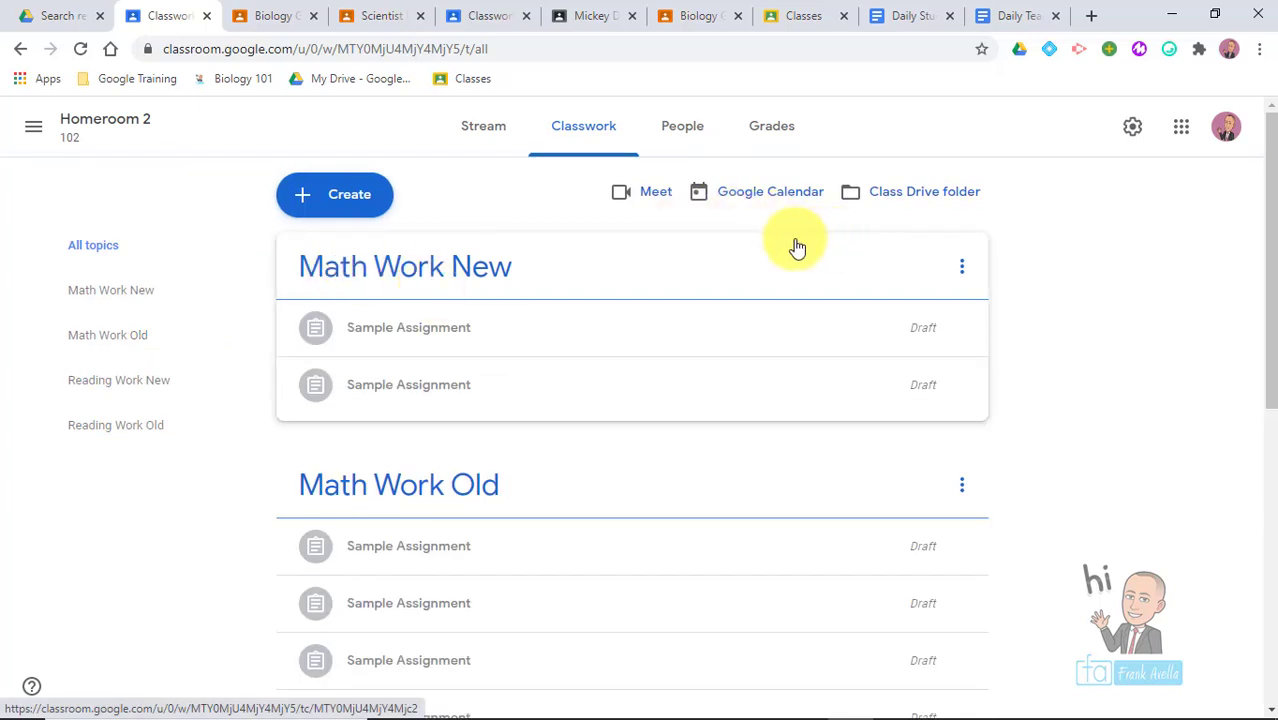
- Add a topic named Gym New to the Homeroom 2 classwork
{"action": "left_click", "coordinate": [343, 195]}
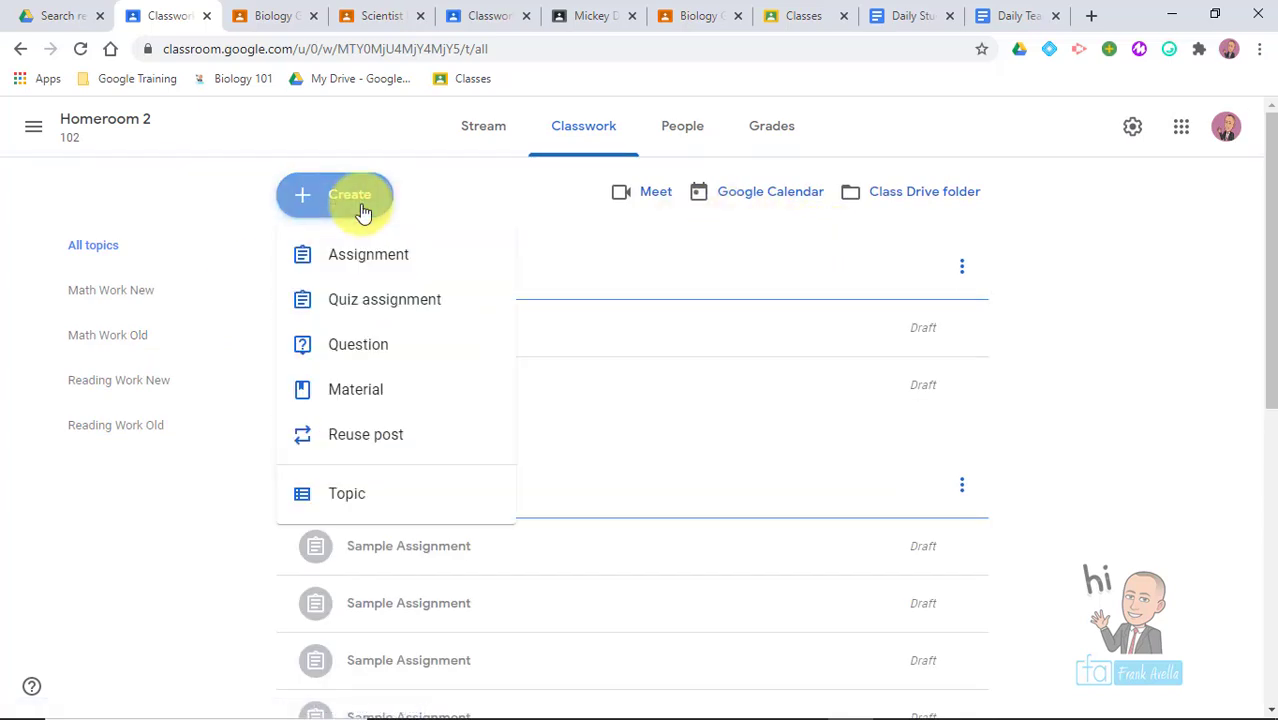
{"action": "left_click", "coordinate": [341, 495]}
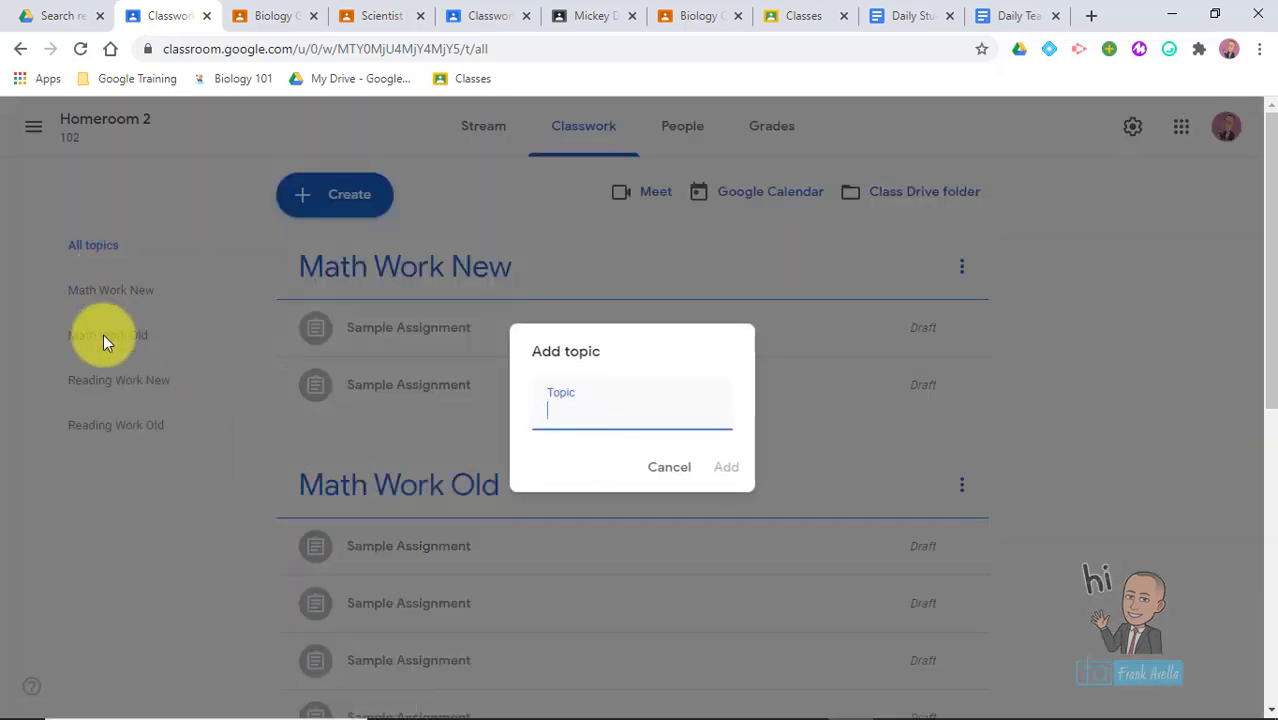
{"action": "type", "text": "Gym"}
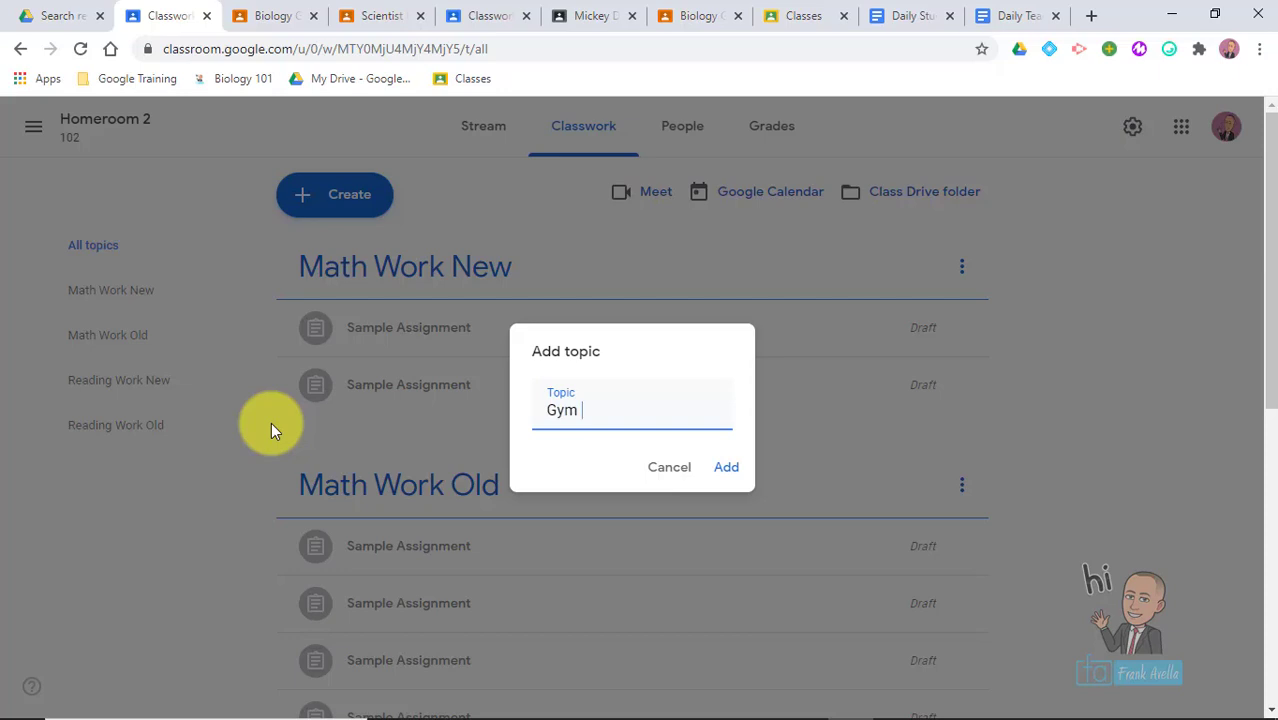
{"action": "type", "text": " New"}
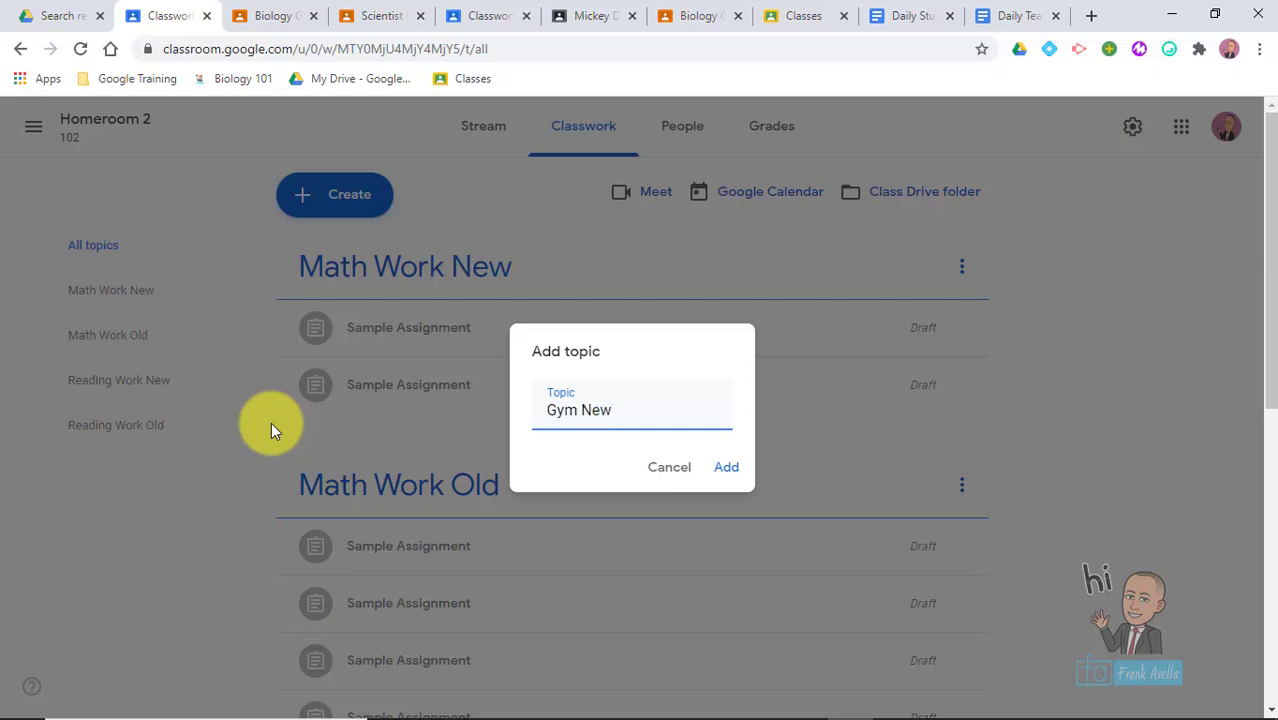
{"action": "left_click", "coordinate": [733, 466]}
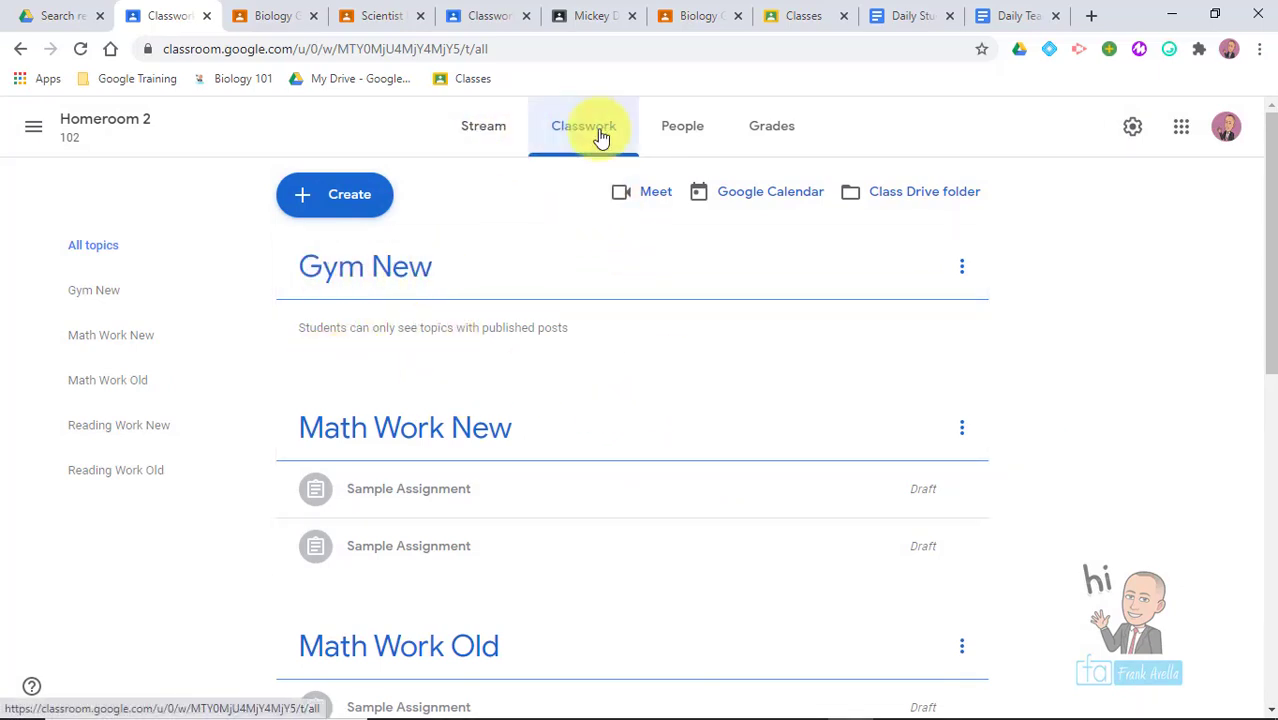
- Start a new assignment in Homeroom 2 and file it under the Gym New topic
{"action": "left_click", "coordinate": [363, 192]}
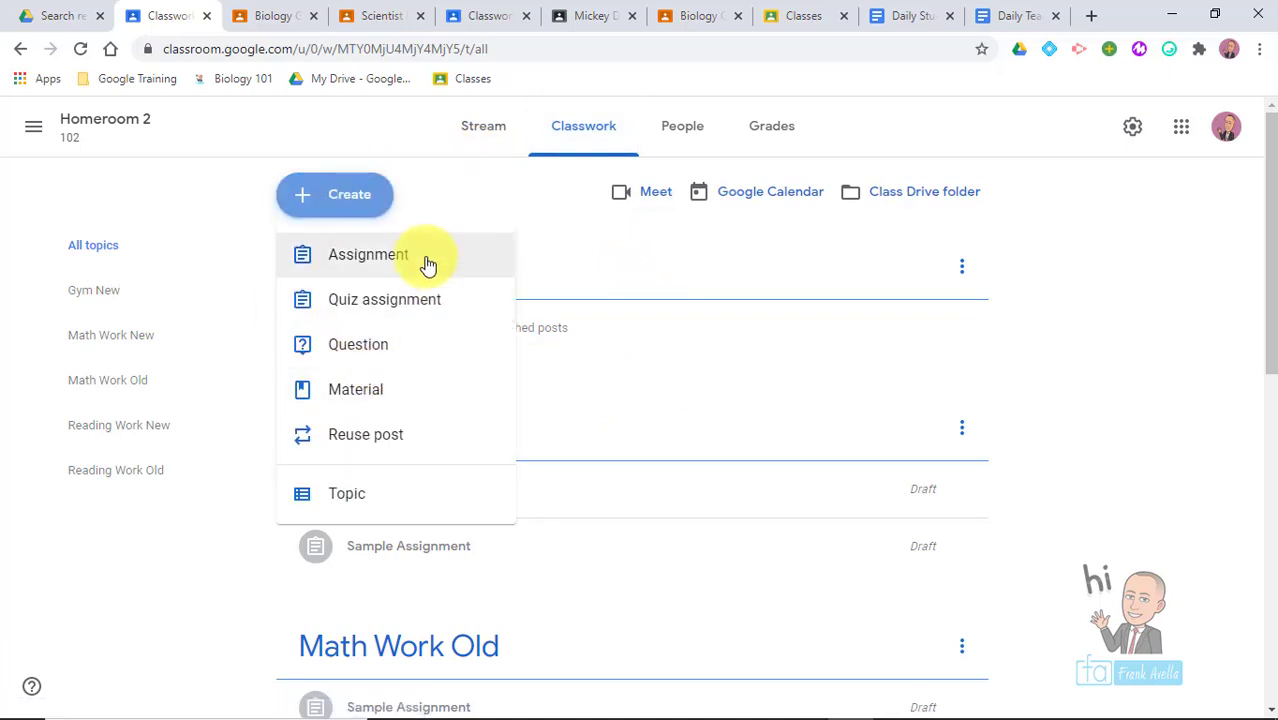
{"action": "left_click", "coordinate": [427, 262]}
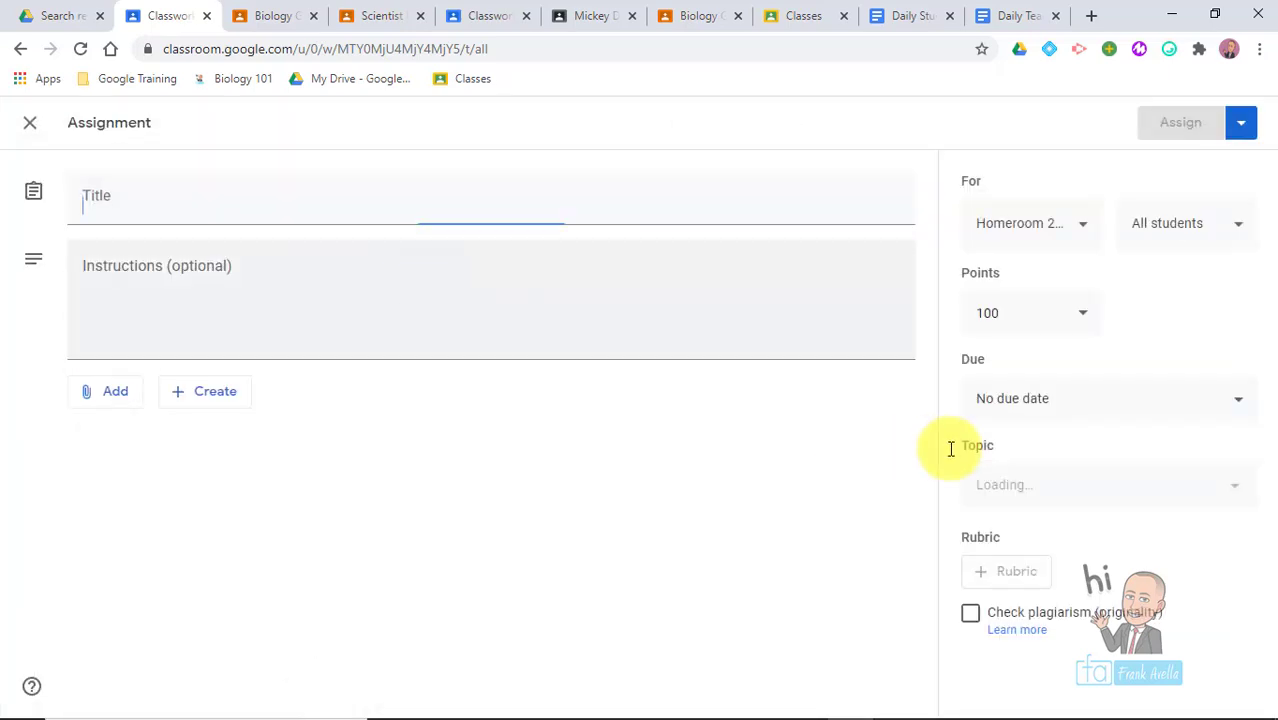
{"action": "left_click", "coordinate": [1161, 488]}
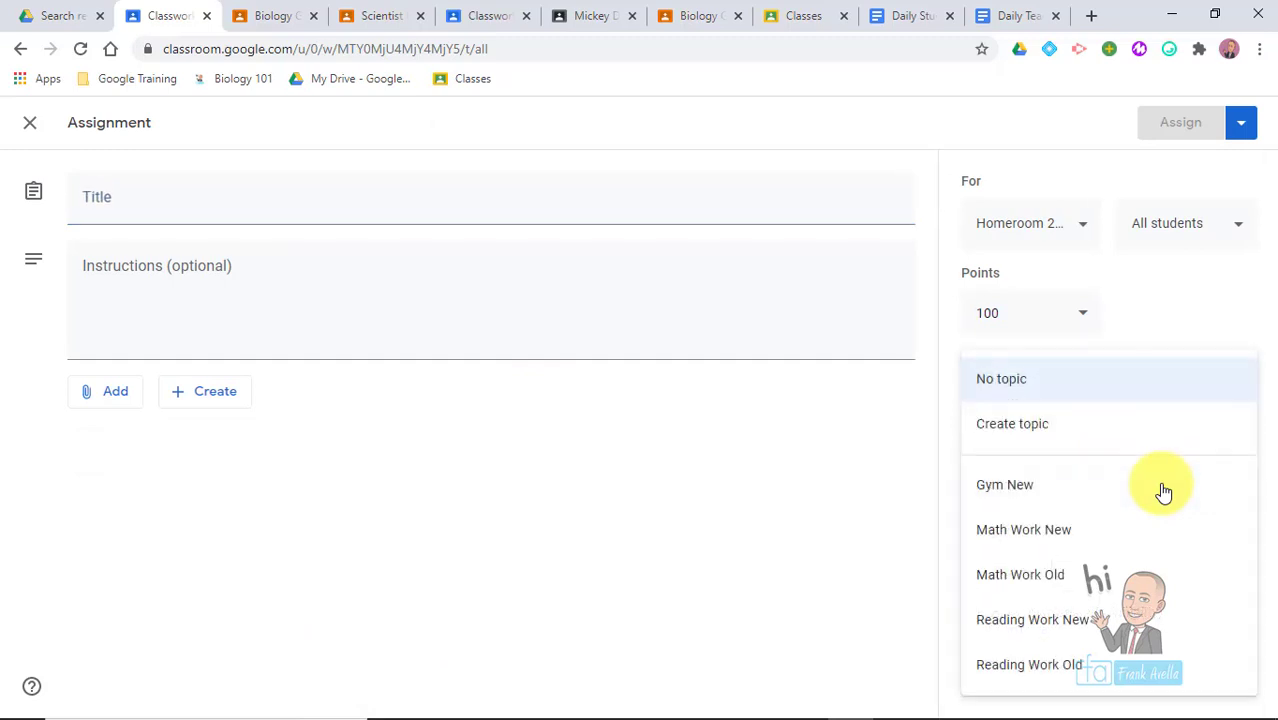
{"action": "left_click", "coordinate": [1113, 491]}
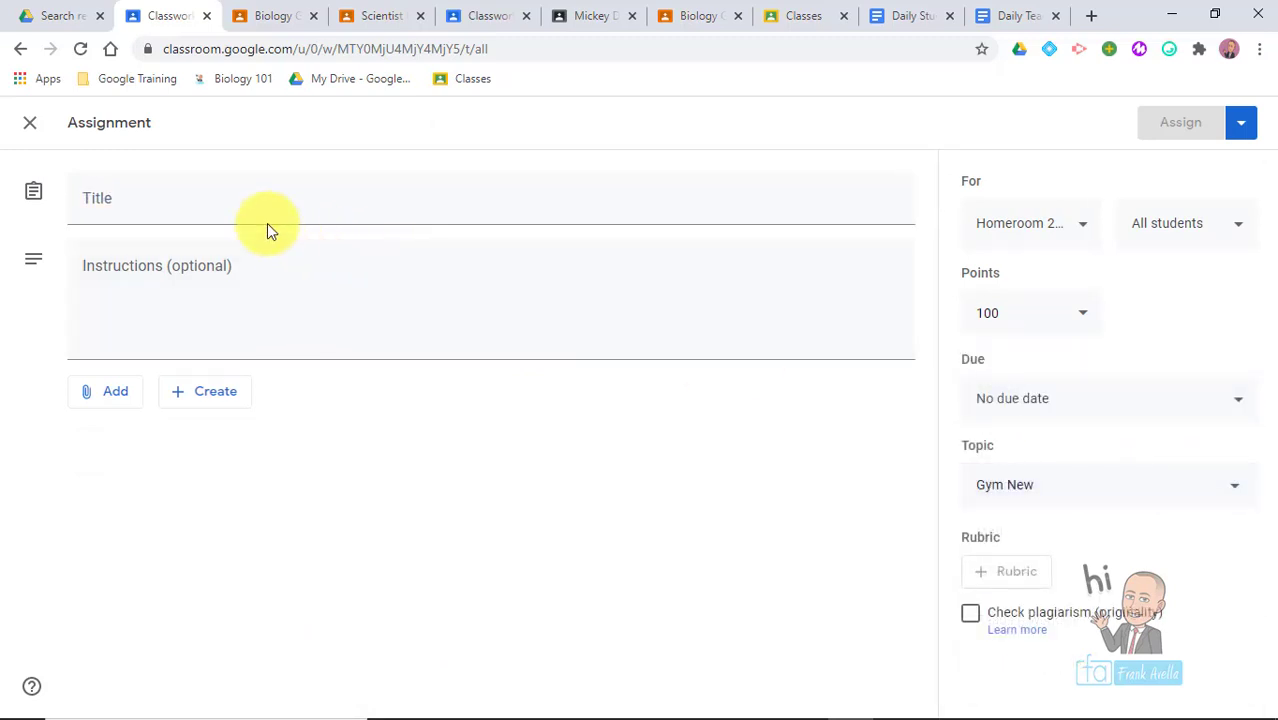
- Title the assignment Push Up, enter the instructions "Do 10", and assign it to all students
{"action": "left_click", "coordinate": [228, 211]}
{"action": "type", "text": "Push Up"}
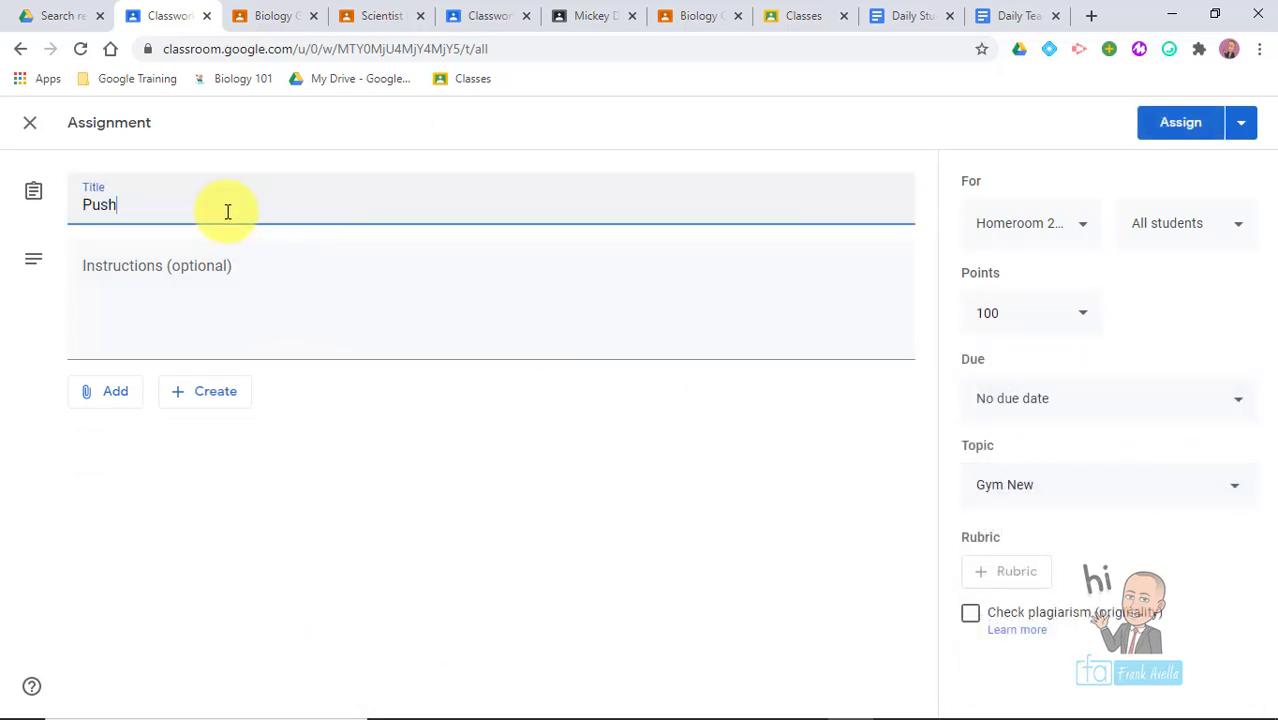
{"action": "left_click", "coordinate": [168, 274]}
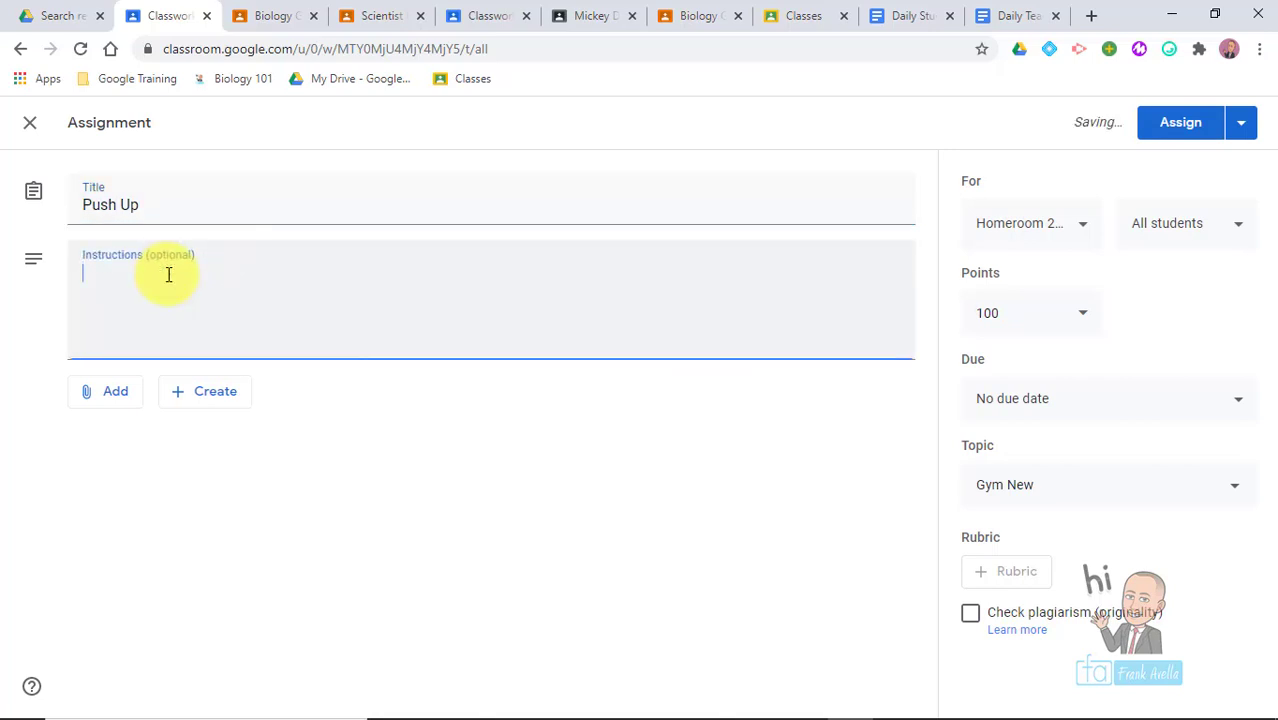
{"action": "type", "text": "Do 100"}
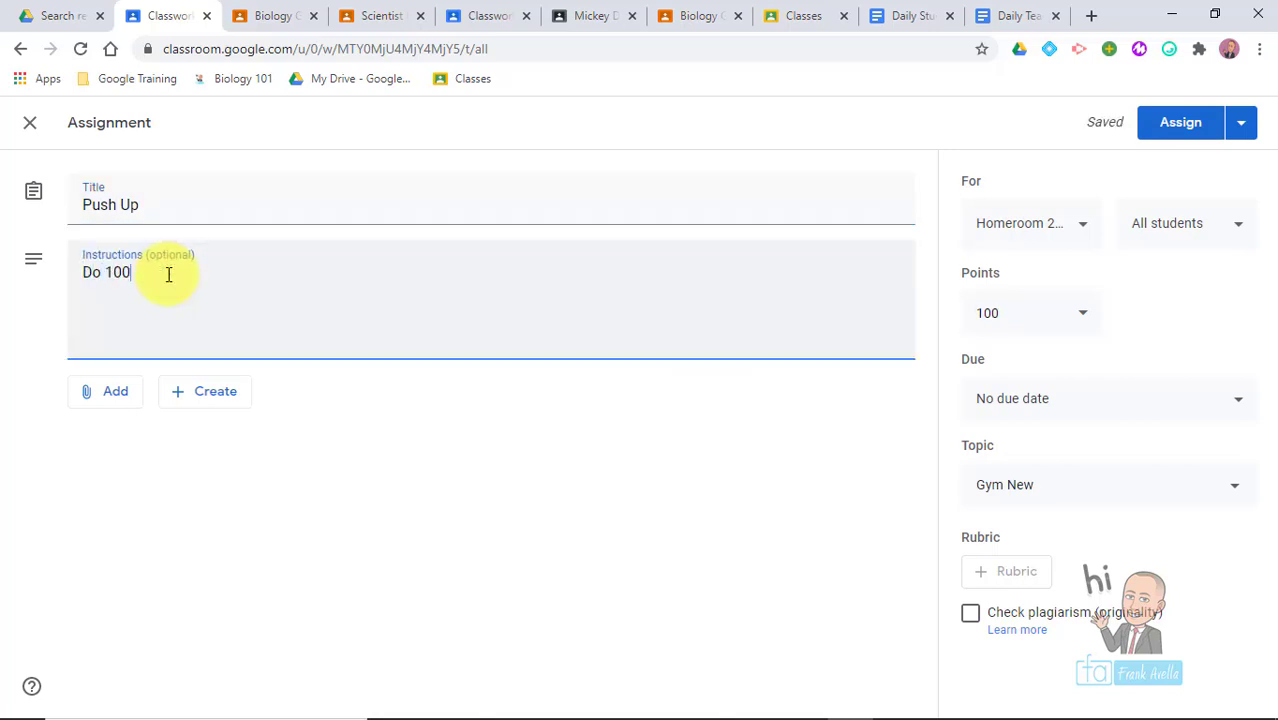
{"action": "key", "text": "BackSpace"}
{"action": "key", "text": "BackSpace"}
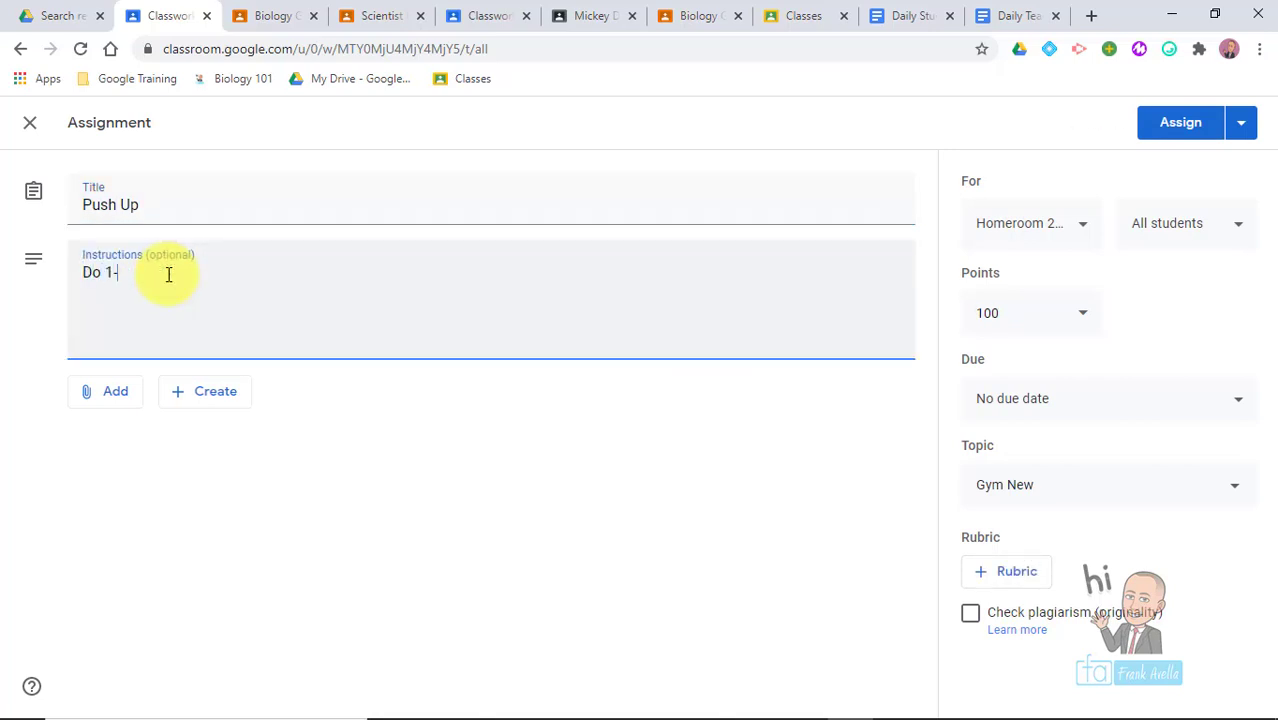
{"action": "type", "text": "0"}
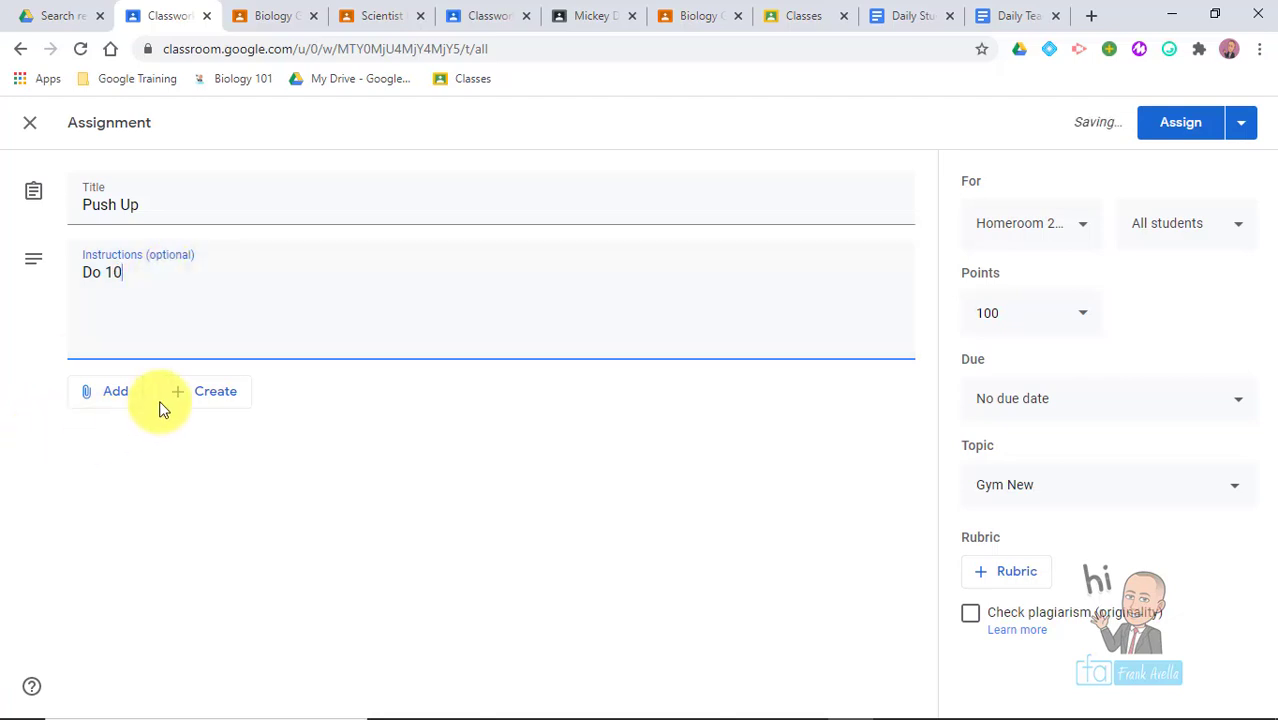
{"action": "left_click", "coordinate": [1182, 124]}
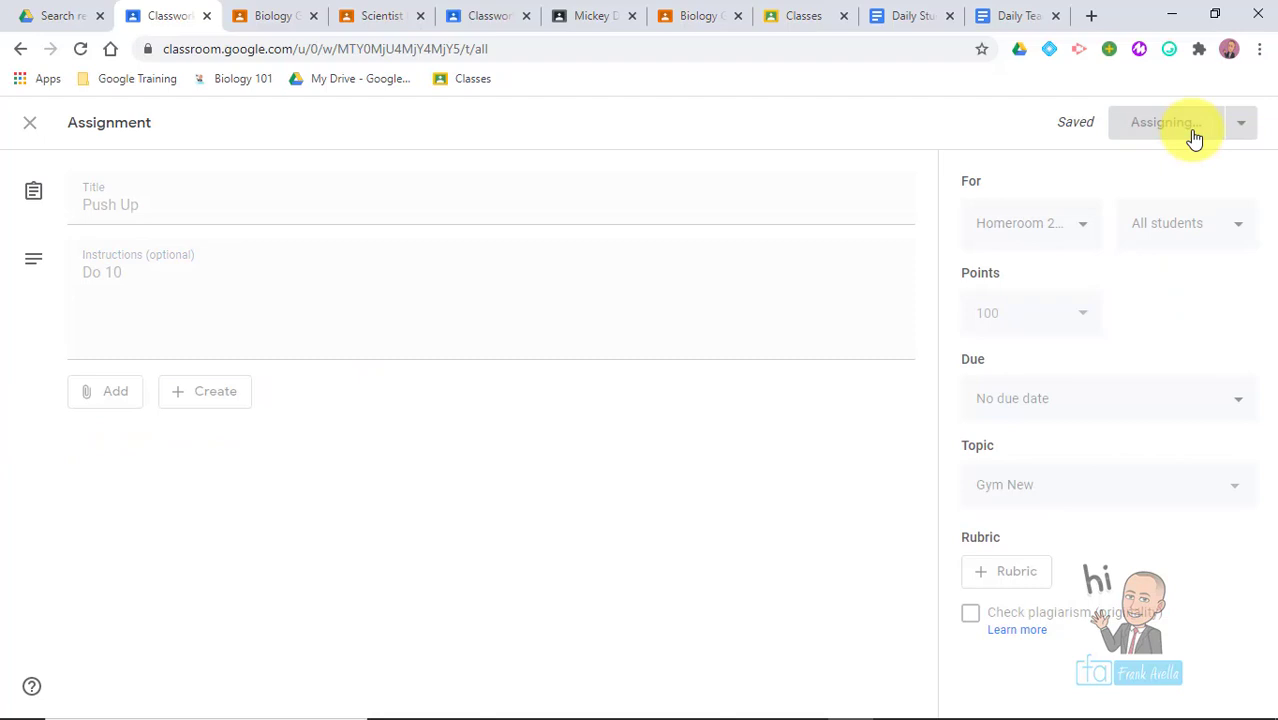